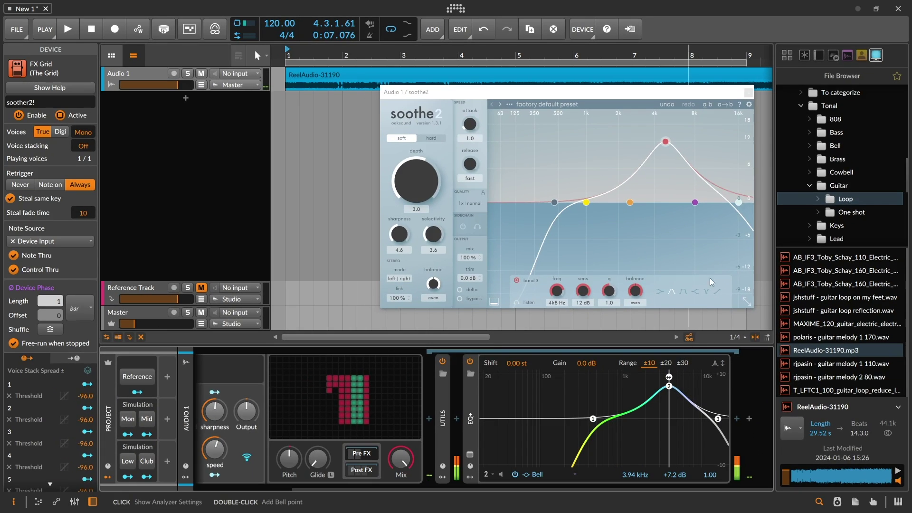
Close the soothe2 plug-in window and inspect the upper rows of the soother2! grid patch, closing the patch when finished
{"action": "left_click_drag", "start_coordinate": [679, 95], "coordinate": [646, 102]}
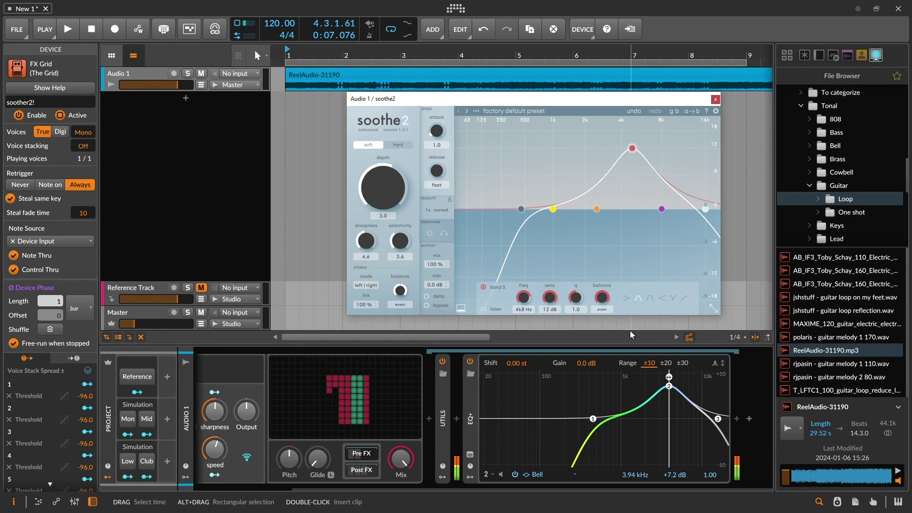
{"action": "left_click_drag", "start_coordinate": [587, 414], "coordinate": [704, 418]}
{"action": "double_click", "coordinate": [505, 399]}
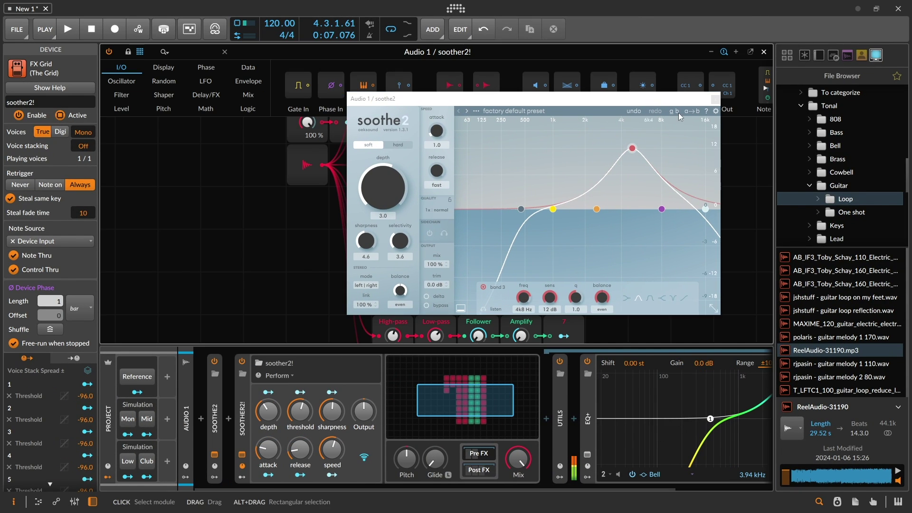
{"action": "left_click", "coordinate": [715, 99]}
{"action": "left_click_drag", "start_coordinate": [668, 190], "coordinate": [668, 338]}
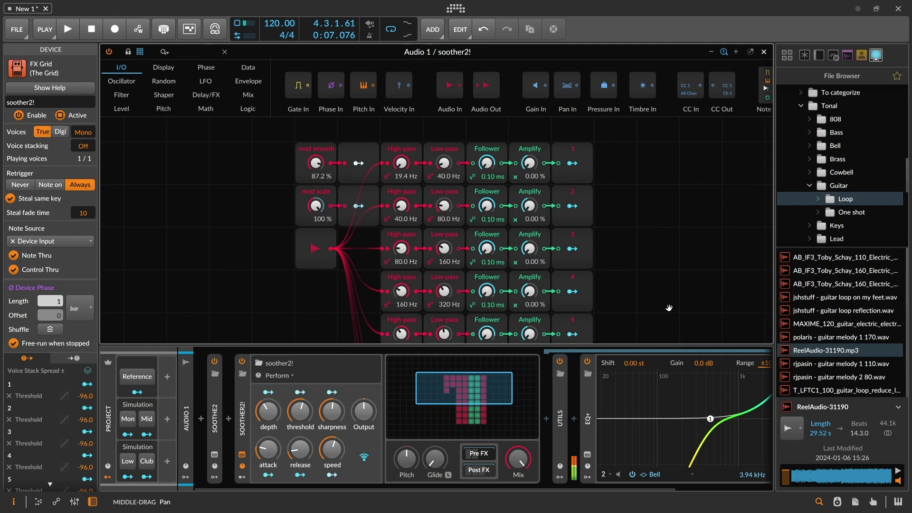
{"action": "left_click", "coordinate": [764, 52]}
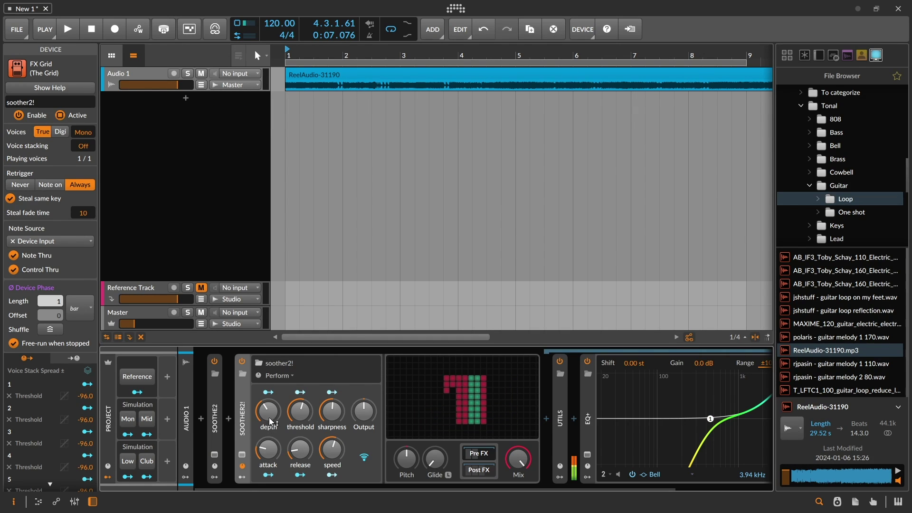
Delete the soother2! device from the Audio 1 device chain
{"action": "left_click", "coordinate": [711, 411]}
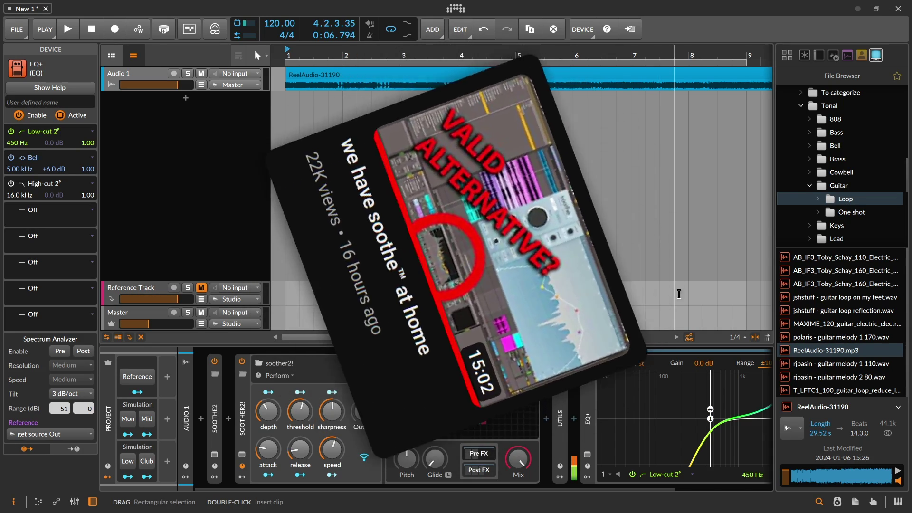
{"action": "left_click", "coordinate": [244, 432], "text": "shift"}
{"action": "key", "text": "Delete"}
Search the audio effects for "sooth" and insert the soother2! preset after soothe2 in the Audio 1 chain
{"action": "double_click", "coordinate": [246, 417]}
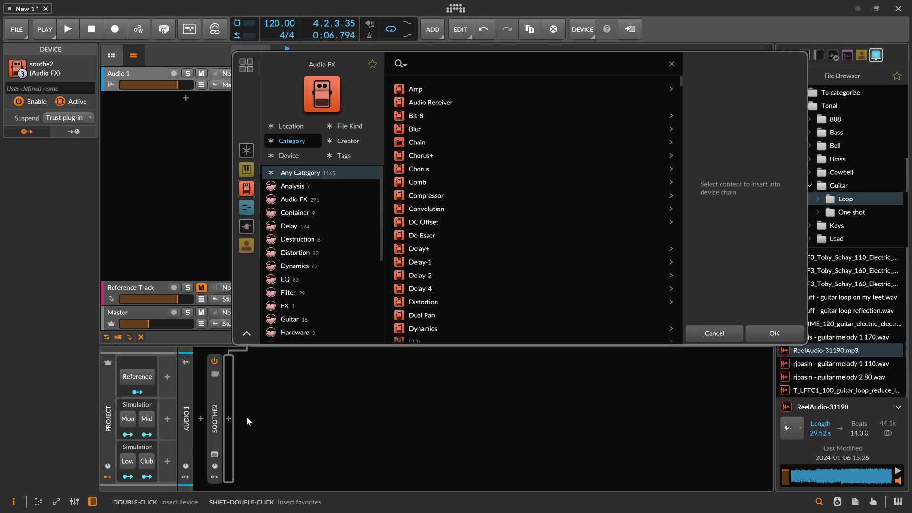
{"action": "type", "text": "sooth"}
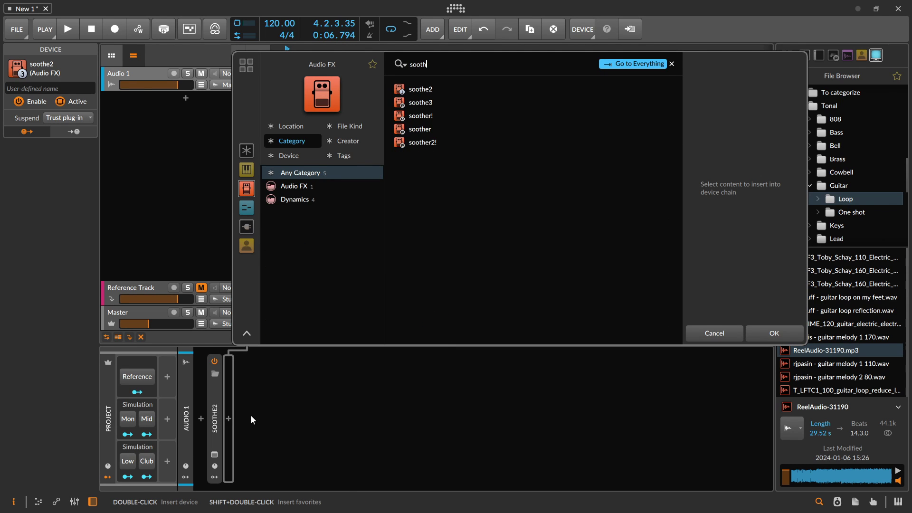
{"action": "key", "text": "Down"}
{"action": "key", "text": "Down"}
{"action": "key", "text": "Down"}
{"action": "key", "text": "Down"}
{"action": "key", "text": "Down"}
{"action": "key", "text": "Return"}
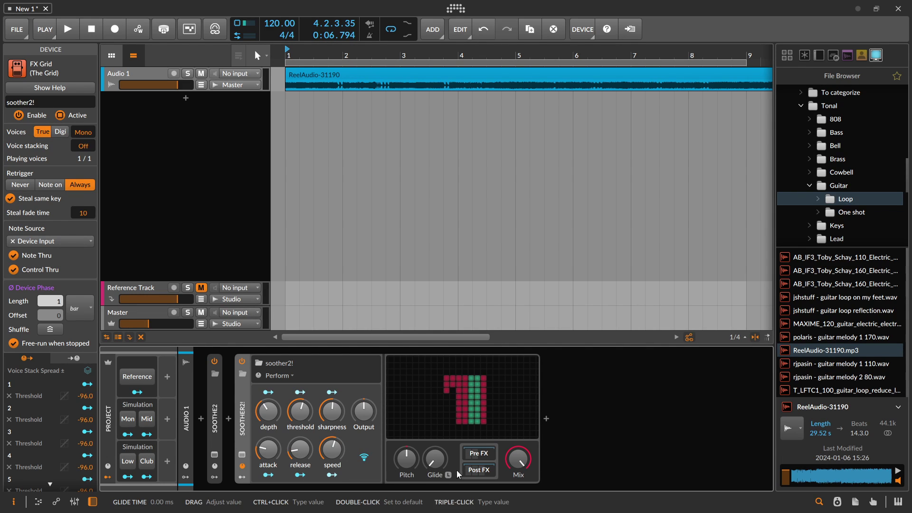
Examine the filter, follower and amplify rows of the soother2! grid patch down to band 8, and close the patch
{"action": "left_click", "coordinate": [460, 400]}
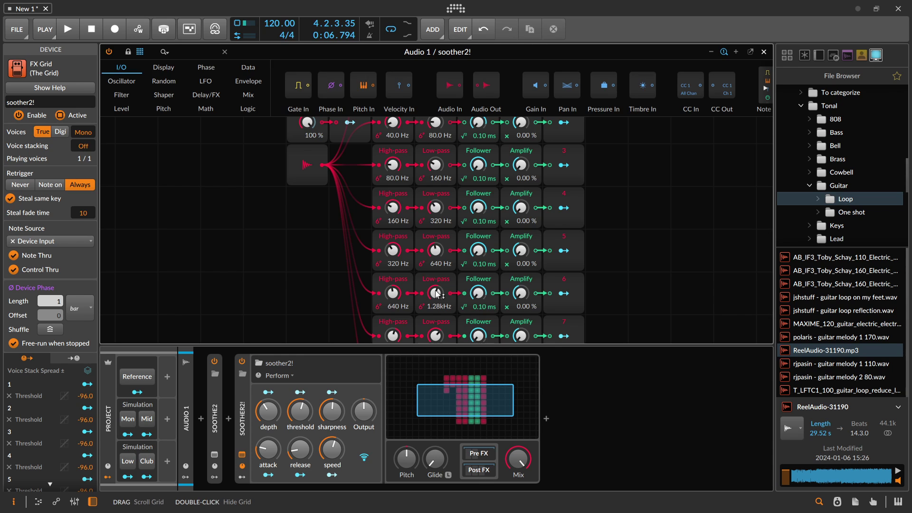
{"action": "left_click_drag", "start_coordinate": [476, 271], "coordinate": [475, 175]}
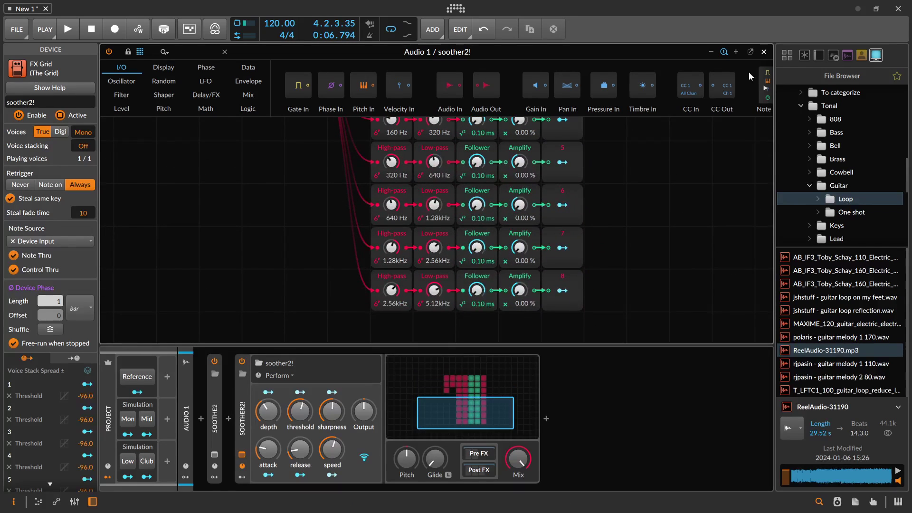
{"action": "left_click", "coordinate": [764, 52]}
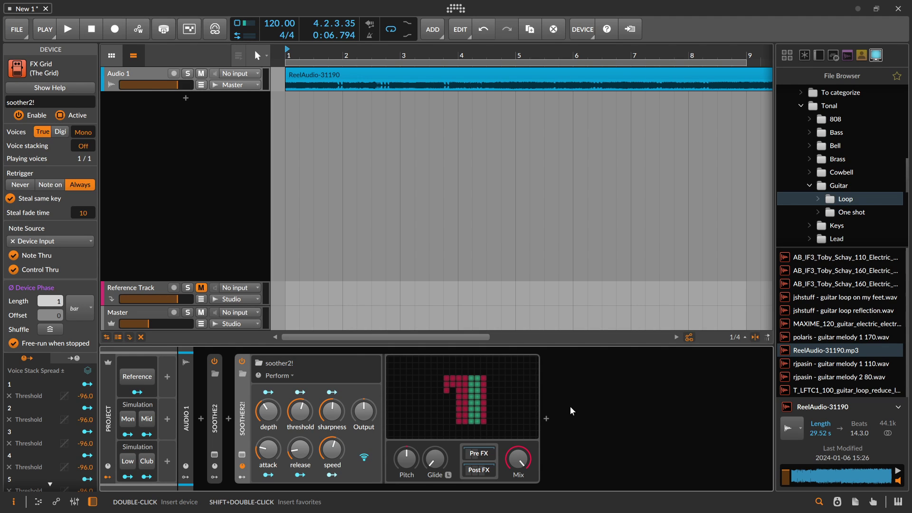
Show soother2!'s Pre FX chain and open the soothe2 plug-in window over the arranger
{"action": "left_click", "coordinate": [476, 453]}
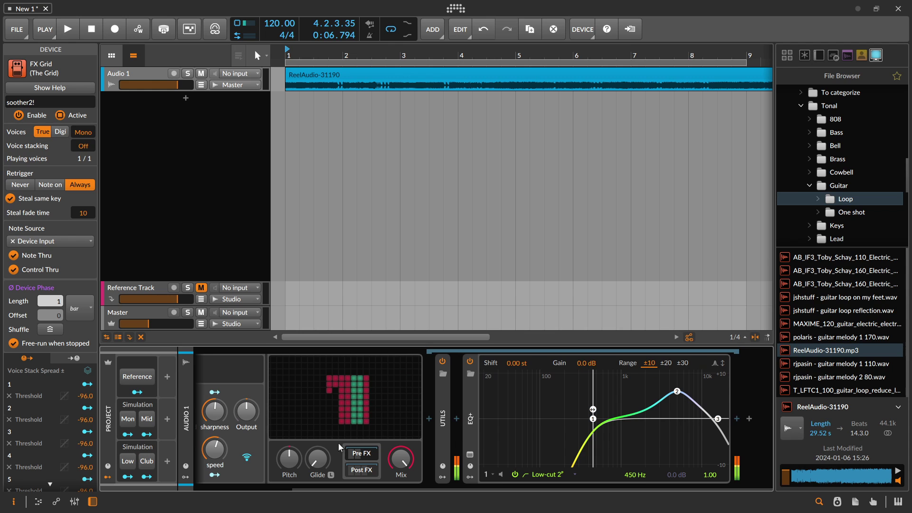
{"action": "left_click", "coordinate": [248, 457]}
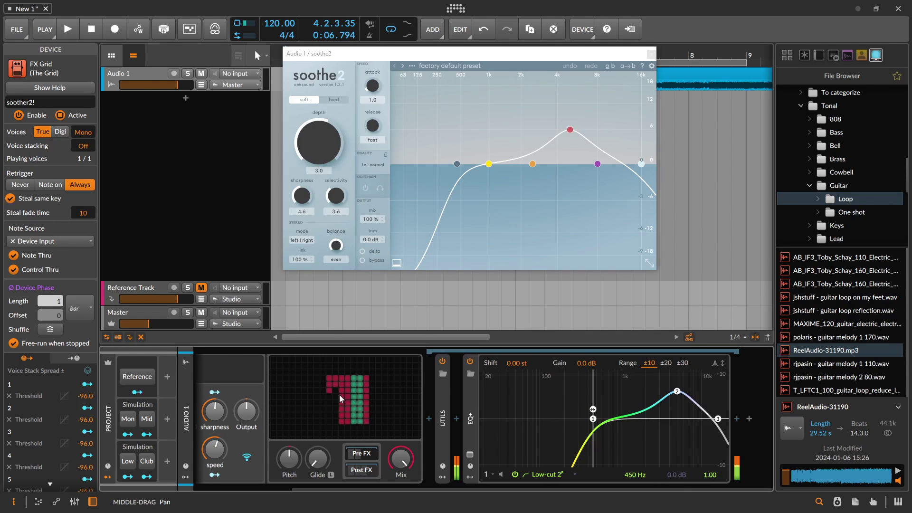
{"action": "left_click_drag", "start_coordinate": [522, 54], "coordinate": [619, 92]}
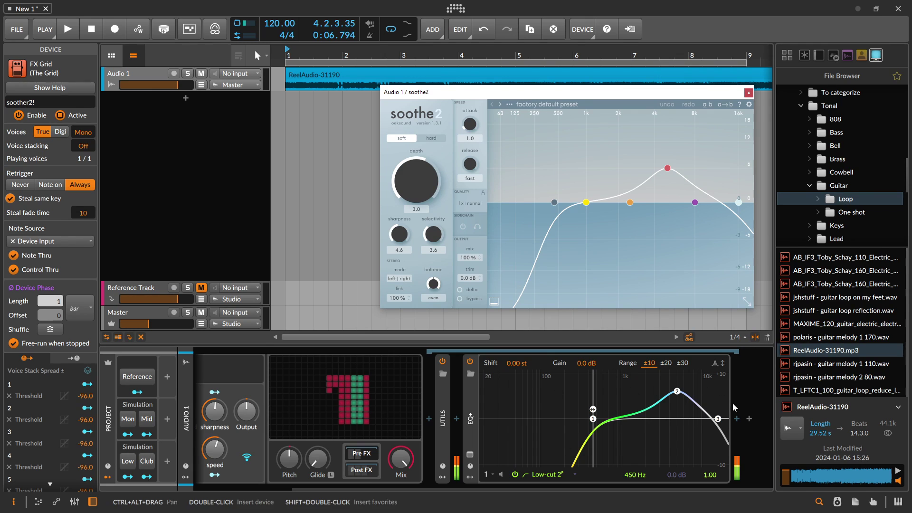
Raise soothe2's band 3 to 12 dB at 4k8 Hz and, during playback, set the Pre FX EQ+ bell to about +7.2 dB at 3.94 kHz
{"action": "left_click_drag", "start_coordinate": [677, 392], "coordinate": [672, 417]}
{"action": "left_click_drag", "start_coordinate": [668, 168], "coordinate": [666, 142]}
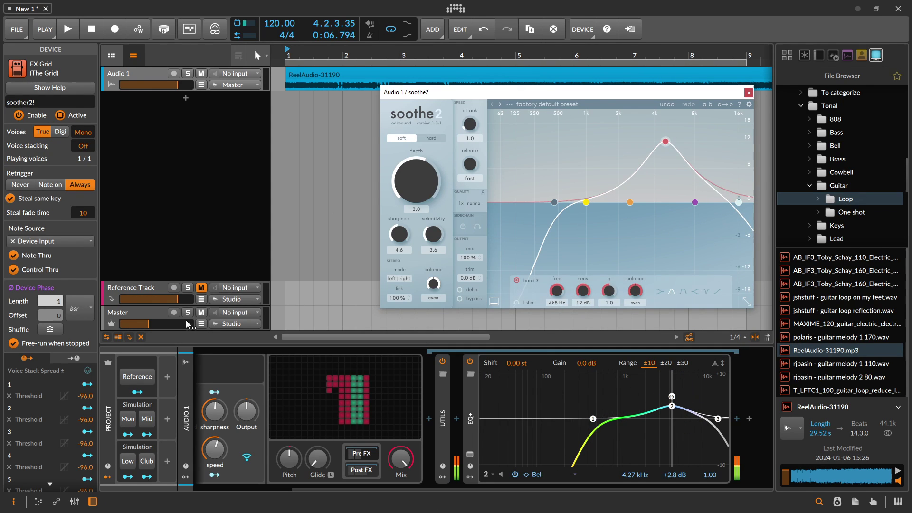
{"action": "key", "text": "space"}
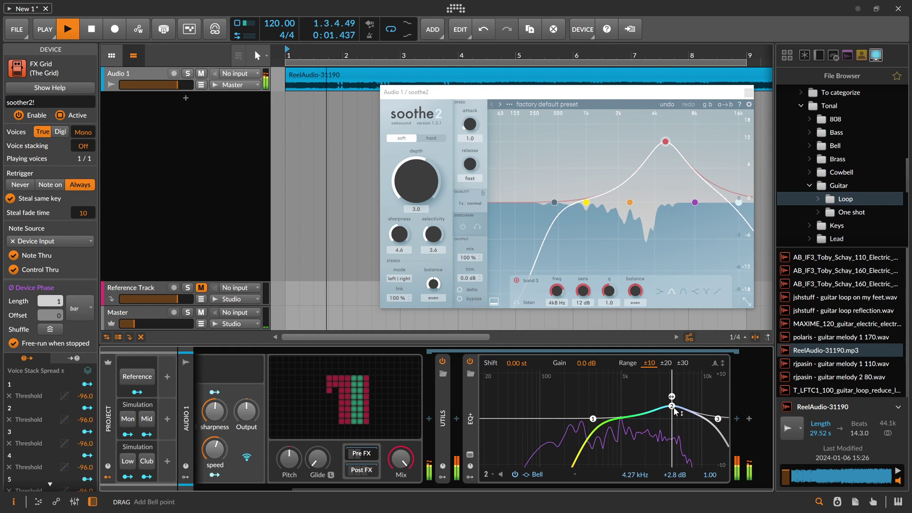
{"action": "mouse_move", "coordinate": [672, 404]}
{"action": "left_mouse_down"}
{"action": "mouse_move", "coordinate": [600, 365]}
{"action": "mouse_move", "coordinate": [578, 375]}
{"action": "mouse_move", "coordinate": [670, 386]}
{"action": "left_mouse_up"}
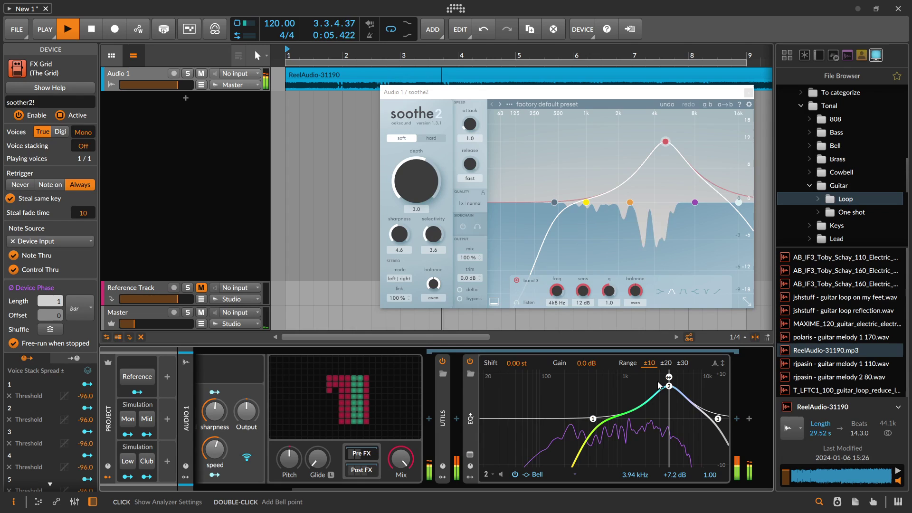
{"action": "key", "text": "space"}
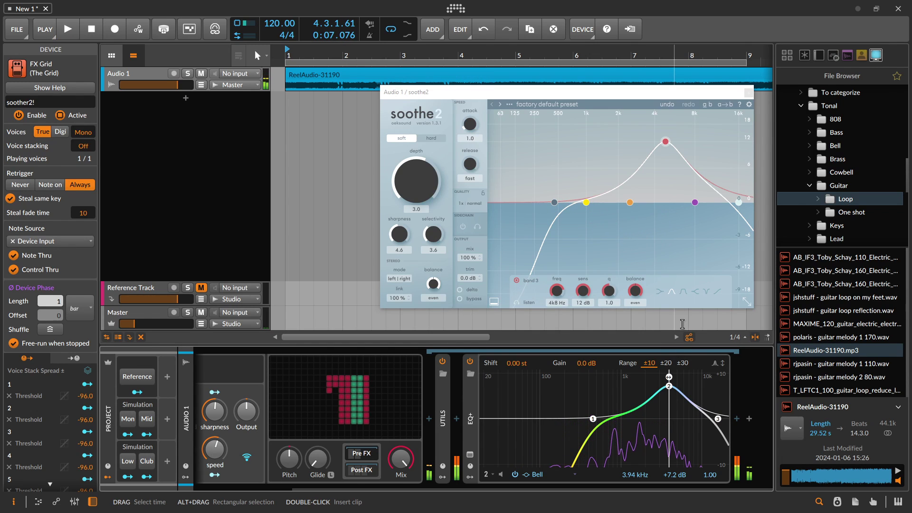
Put the soothe2 window away and review the per-band filter and follower modules in the soother2! grid
{"action": "left_click_drag", "start_coordinate": [684, 94], "coordinate": [650, 100]}
{"action": "left_click", "coordinate": [504, 399]}
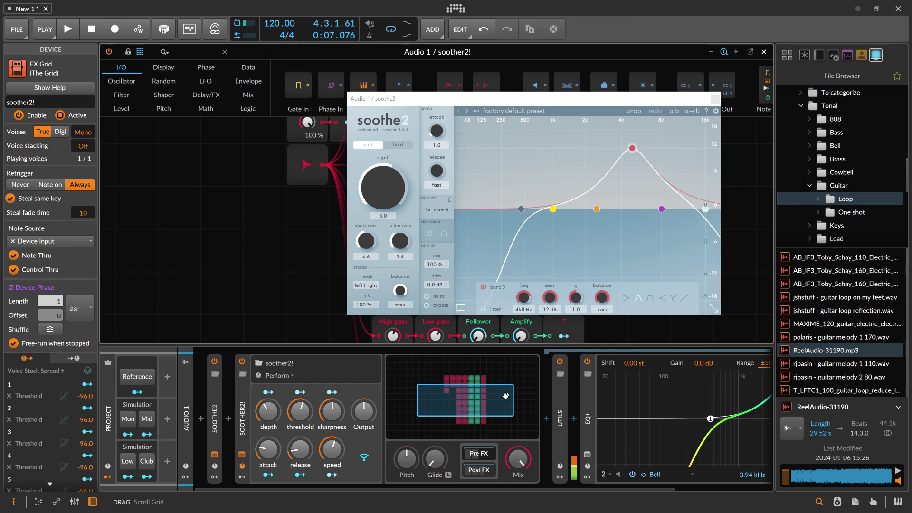
{"action": "left_click", "coordinate": [716, 99]}
{"action": "left_click_drag", "start_coordinate": [659, 190], "coordinate": [669, 313]}
{"action": "left_click", "coordinate": [764, 52]}
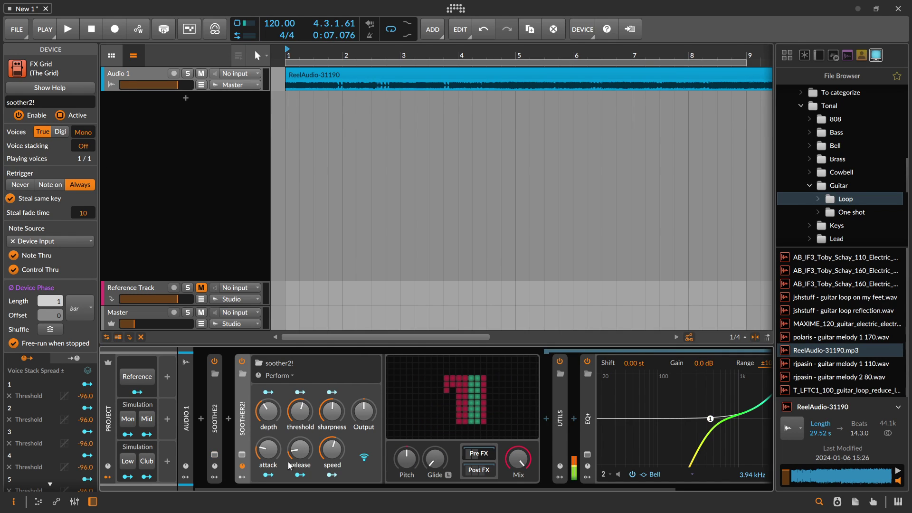
Try soother2!'s depth at 0 % and bring it back up to about 40.4 %
{"action": "mouse_move", "coordinate": [269, 411]}
{"action": "left_click_drag", "start_coordinate": [269, 411], "coordinate": [272, 423]}
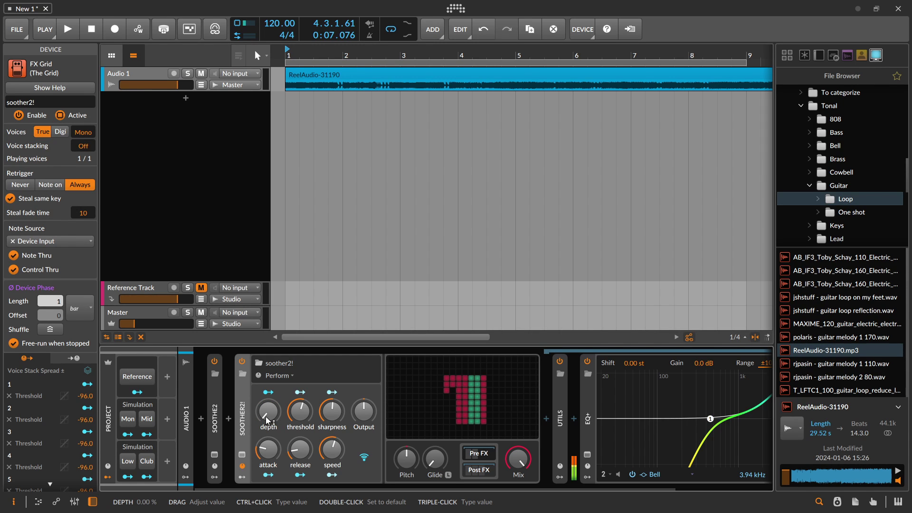
{"action": "key", "text": "ctrl+z"}
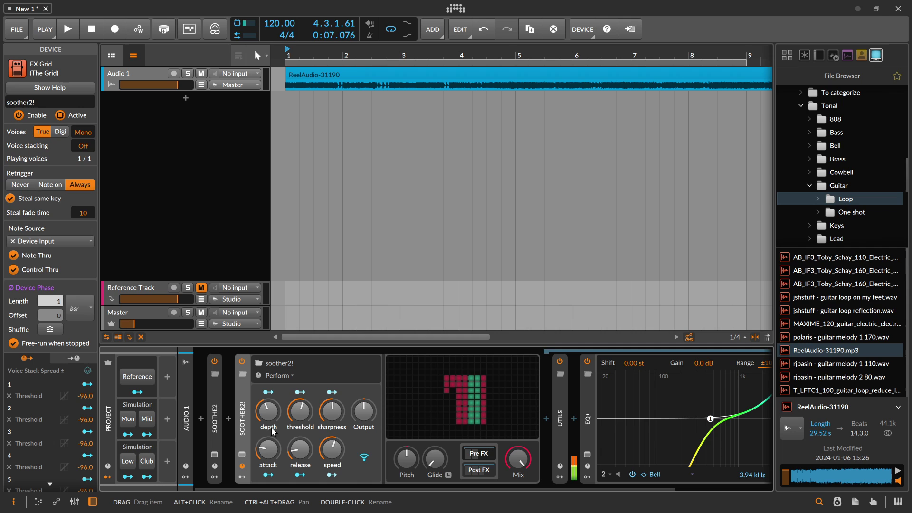
{"action": "left_click_drag", "start_coordinate": [274, 420], "coordinate": [275, 468]}
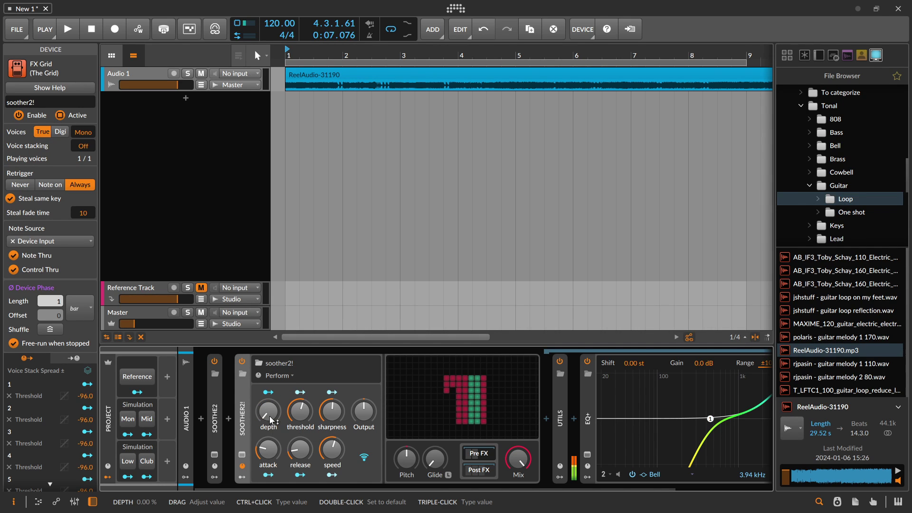
{"action": "left_click_drag", "start_coordinate": [270, 417], "coordinate": [271, 373]}
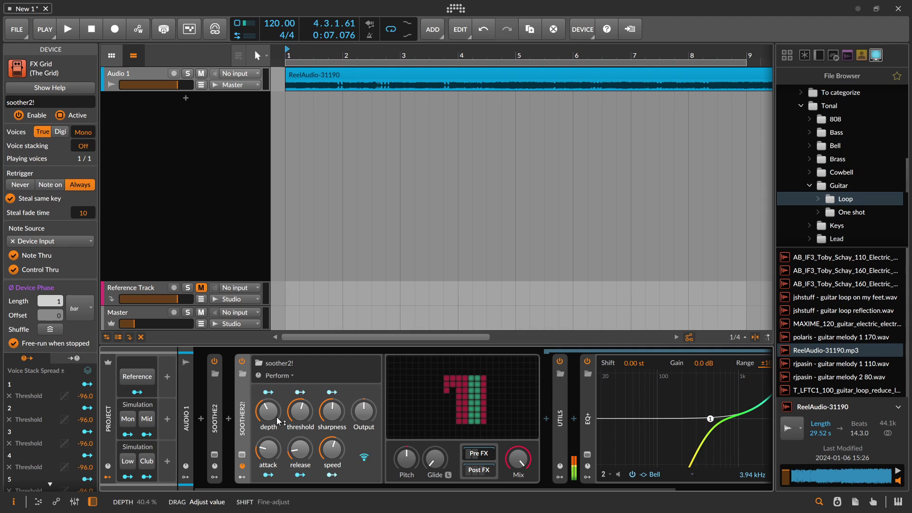
Show soother2!'s Post FX chain with the Resonance Reduce EQ and raise the depth to about 42 %
{"action": "left_click", "coordinate": [479, 470]}
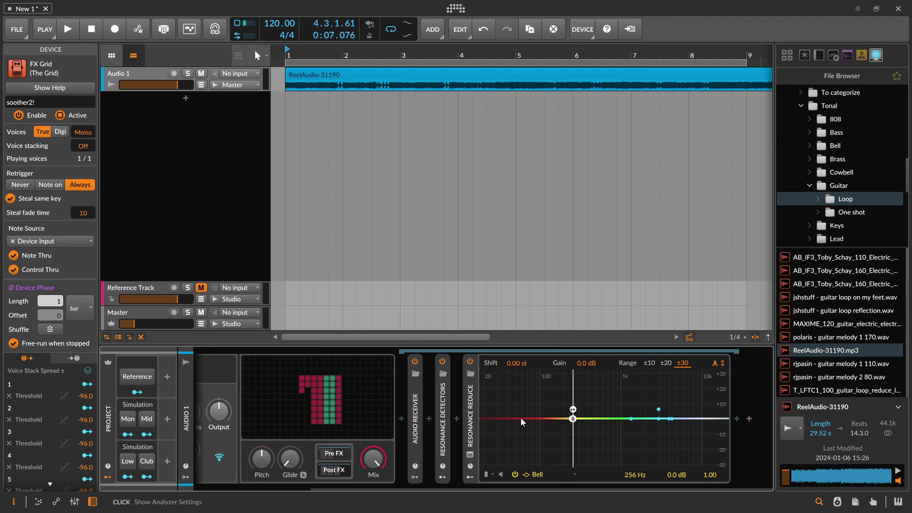
{"action": "left_click_drag", "start_coordinate": [475, 420], "coordinate": [749, 410]}
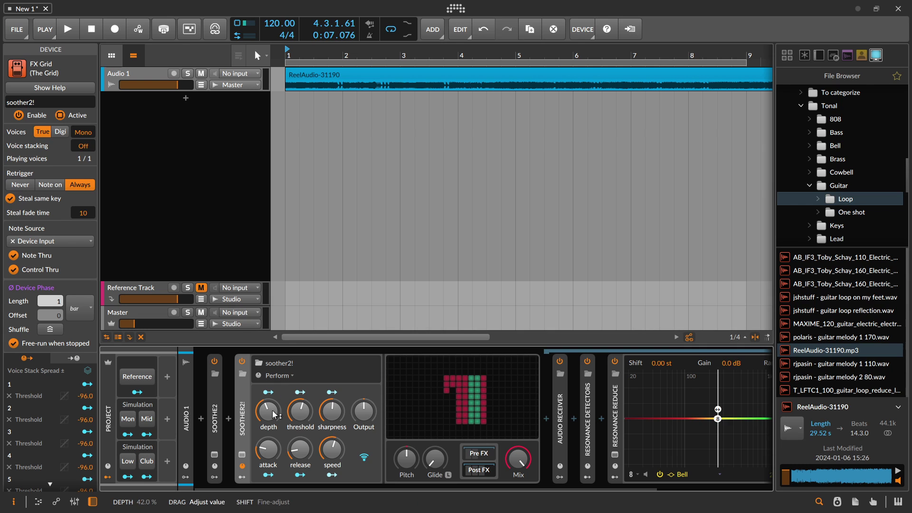
{"action": "scroll", "coordinate": [523, 429], "scroll_direction": "right", "scroll_amount": 1}
Start playback and lower soother2!'s threshold to about 41.2 %
{"action": "key", "text": "space"}
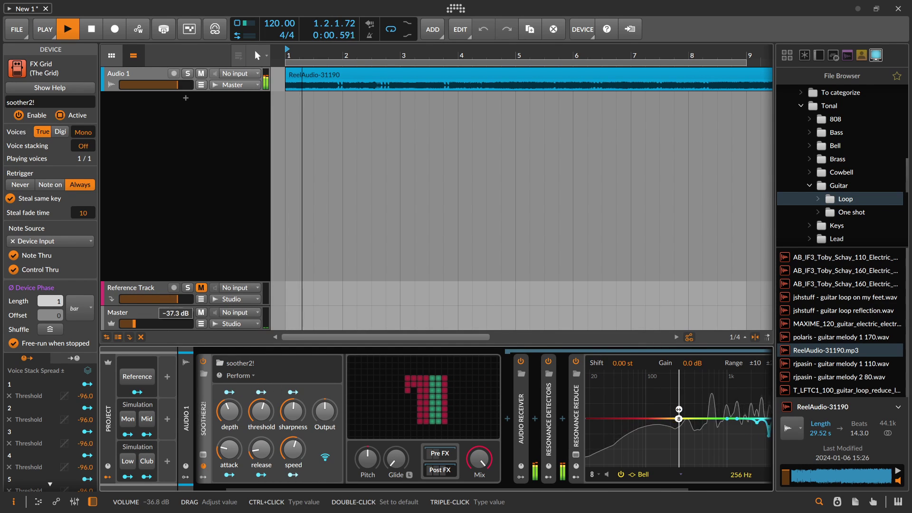
{"action": "mouse_move", "coordinate": [260, 411]}
{"action": "left_mouse_down"}
{"action": "mouse_move", "coordinate": [259, 391]}
{"action": "mouse_move", "coordinate": [260, 426]}
{"action": "left_mouse_up"}
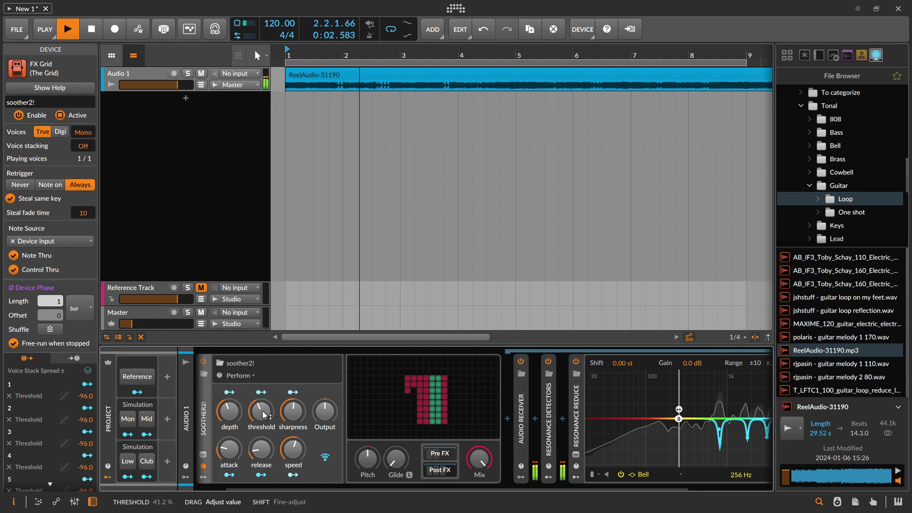
{"action": "left_click", "coordinate": [362, 419]}
{"action": "left_click", "coordinate": [764, 52]}
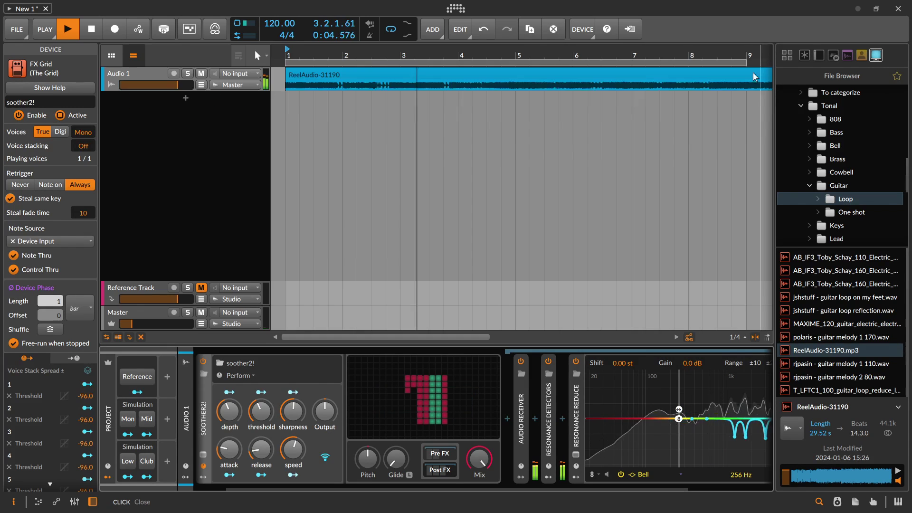
Try a higher attack and a release of about 68 % on soother2! during playback
{"action": "scroll", "coordinate": [567, 366], "scroll_direction": "left", "scroll_amount": 1}
{"action": "left_click_drag", "start_coordinate": [567, 366], "coordinate": [395, 367]}
{"action": "left_click_drag", "start_coordinate": [531, 431], "coordinate": [643, 431]}
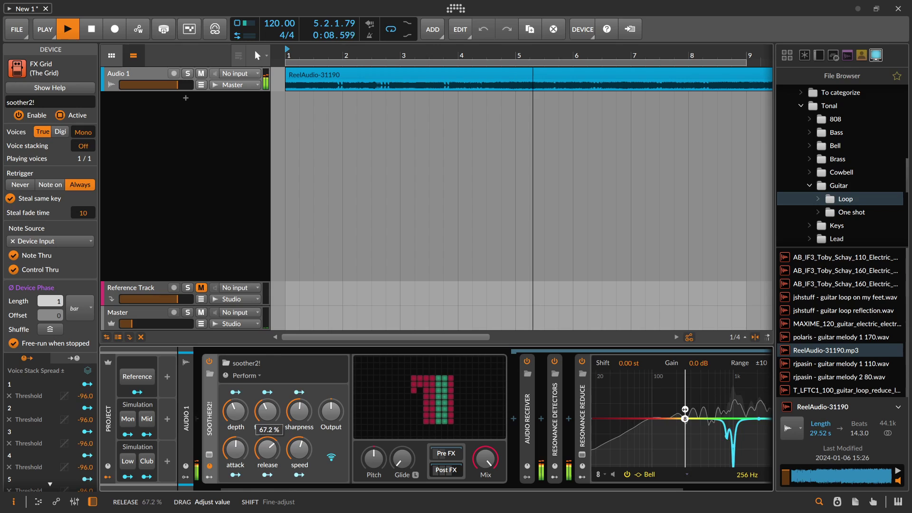
{"action": "left_click_drag", "start_coordinate": [266, 452], "coordinate": [235, 489]}
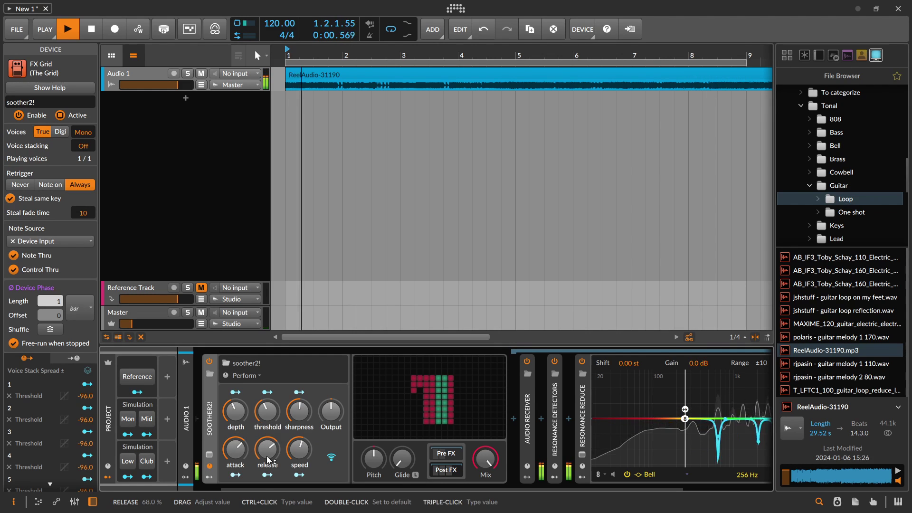
Set soother2!'s release to about 23.2 % and speed to about 46 %, and lower the attack
{"action": "left_click_drag", "start_coordinate": [268, 449], "coordinate": [267, 506]}
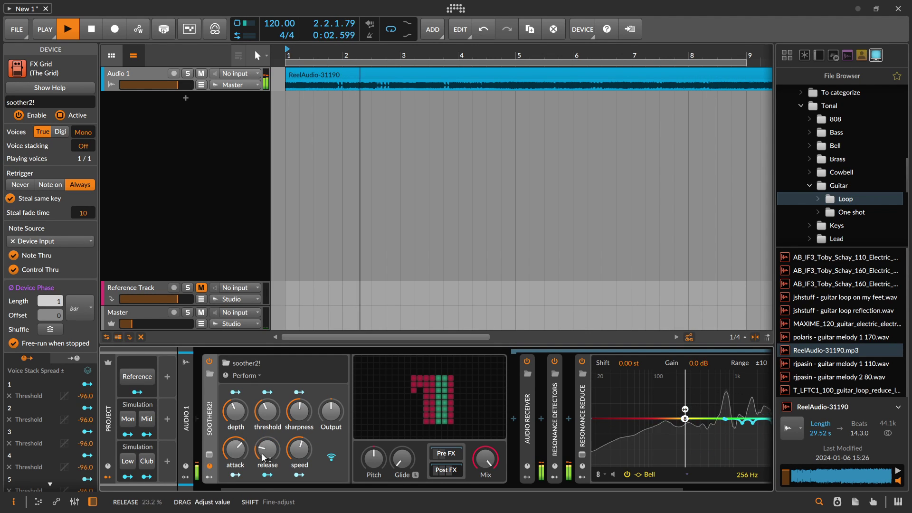
{"action": "left_click_drag", "start_coordinate": [235, 449], "coordinate": [236, 465]}
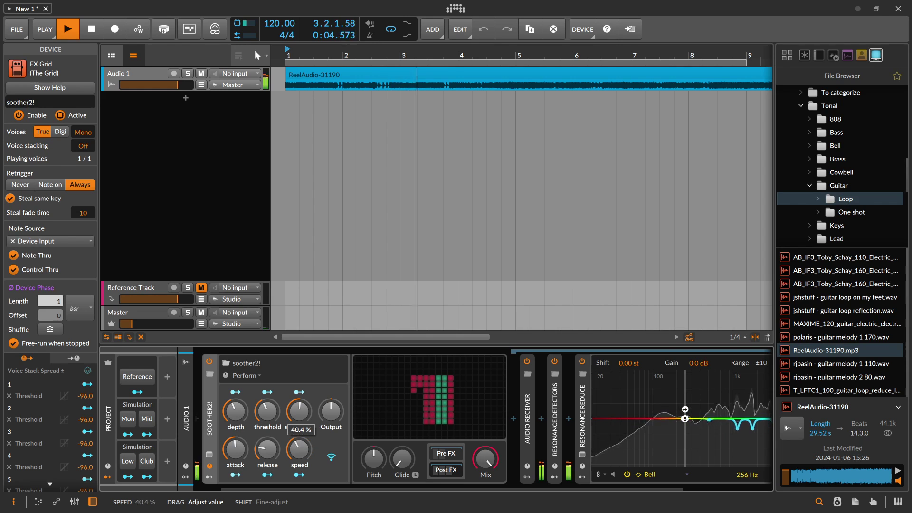
{"action": "mouse_move", "coordinate": [301, 450]}
{"action": "left_mouse_down"}
{"action": "mouse_move", "coordinate": [301, 494]}
{"action": "mouse_move", "coordinate": [304, 457]}
{"action": "left_mouse_up"}
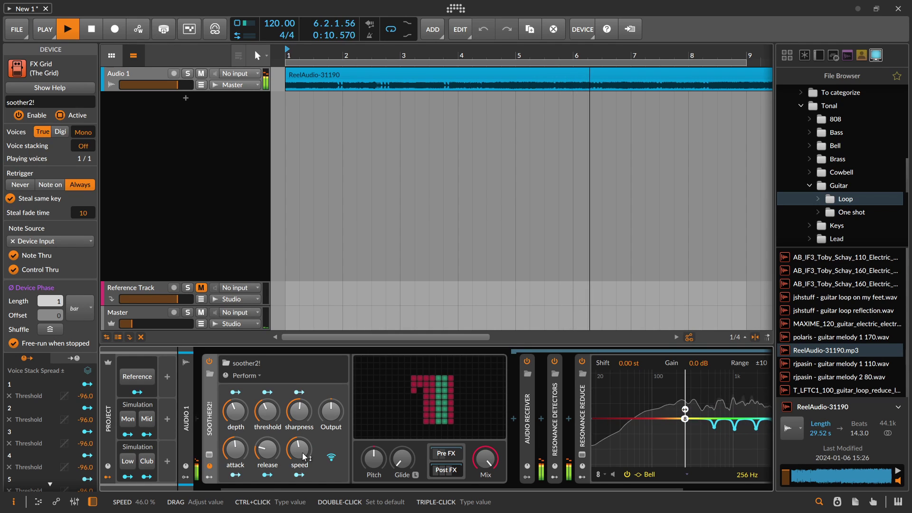
{"action": "scroll", "coordinate": [317, 441], "scroll_direction": "down", "scroll_amount": 3}
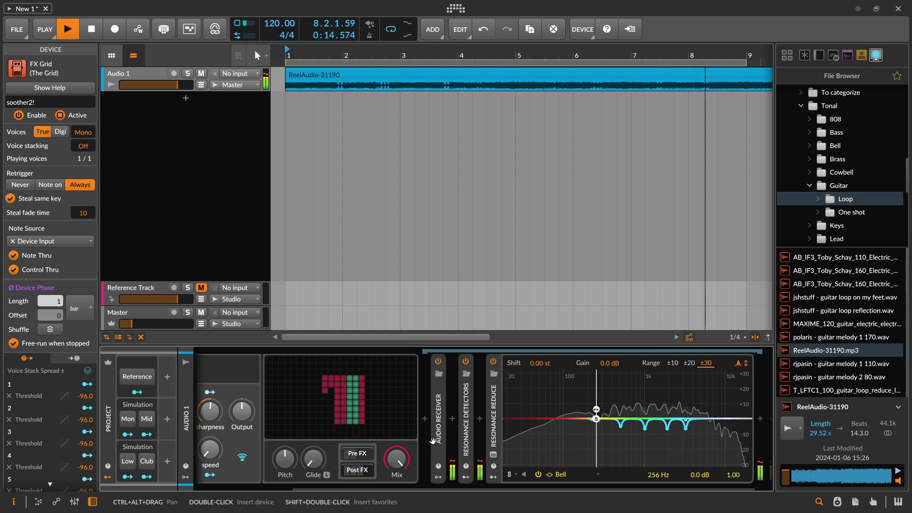
Start playback and try different speeds on soother2!, settling at about 44.8 %
{"action": "scroll", "coordinate": [331, 451], "scroll_direction": "up", "scroll_amount": 2}
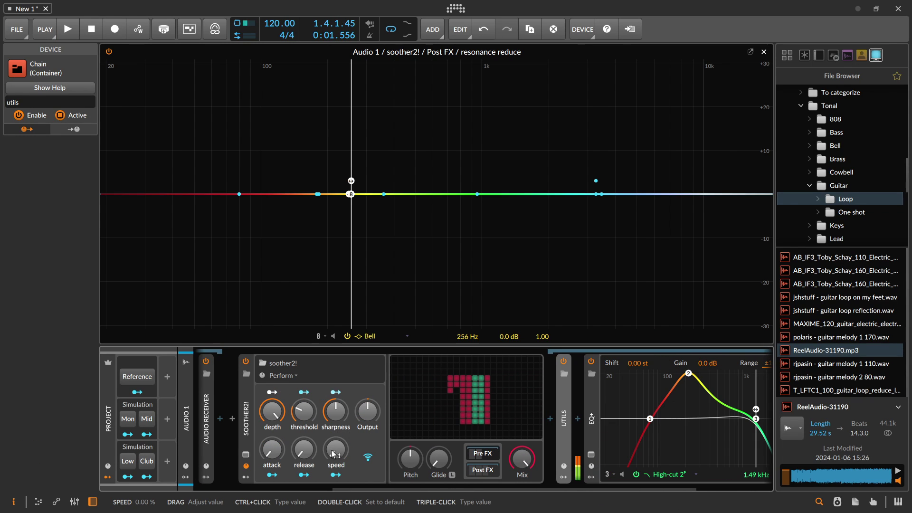
{"action": "key", "text": "space"}
{"action": "left_click_drag", "start_coordinate": [338, 454], "coordinate": [338, 388]}
{"action": "left_click_drag", "start_coordinate": [338, 423], "coordinate": [339, 439]}
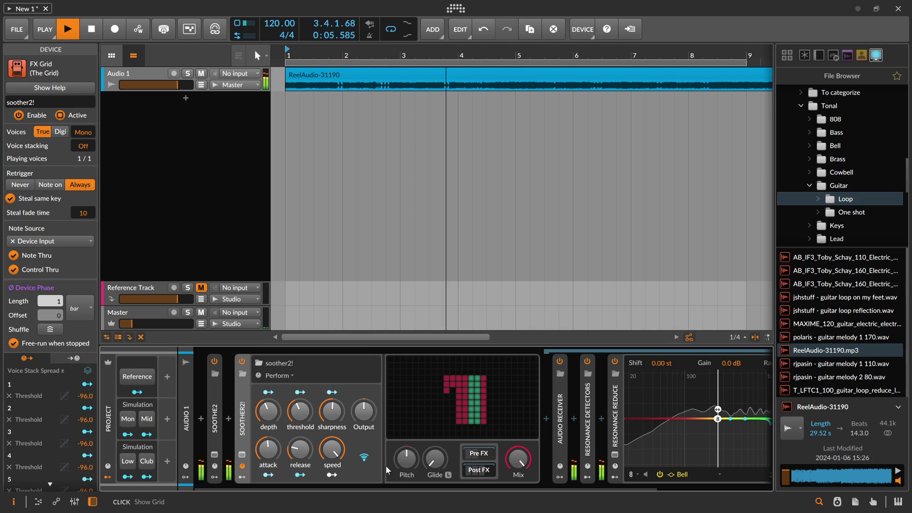
{"action": "left_click_drag", "start_coordinate": [335, 452], "coordinate": [334, 487]}
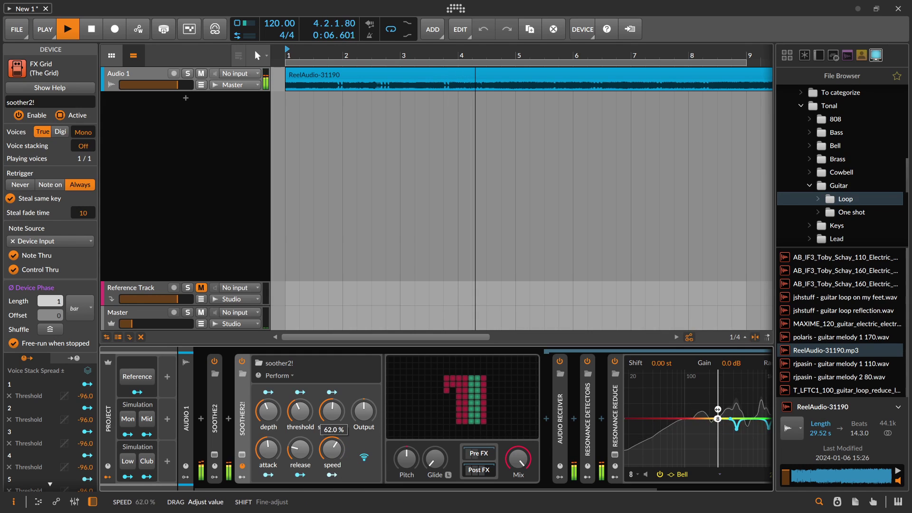
{"action": "left_click_drag", "start_coordinate": [332, 449], "coordinate": [333, 447]}
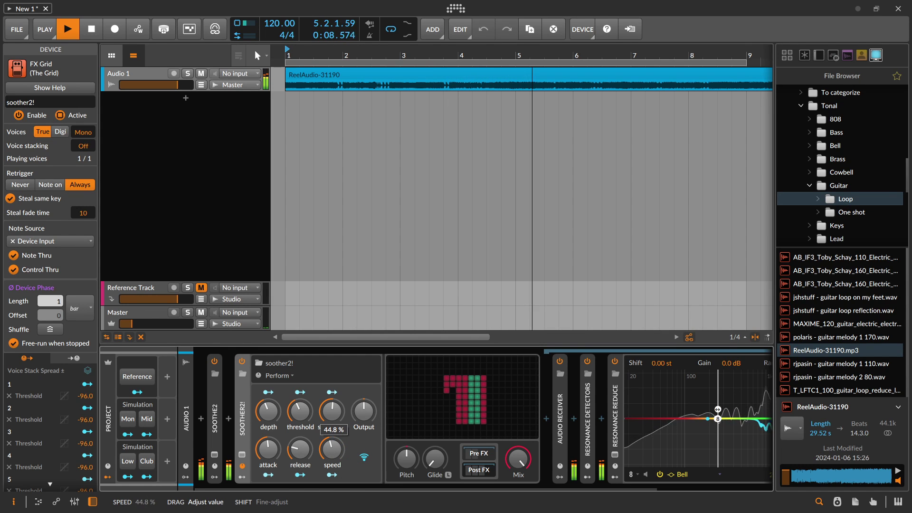
Examine soother2!'s Grid patch, its performance controls and its Pre FX and Post FX chains during playback
{"action": "left_click", "coordinate": [406, 430]}
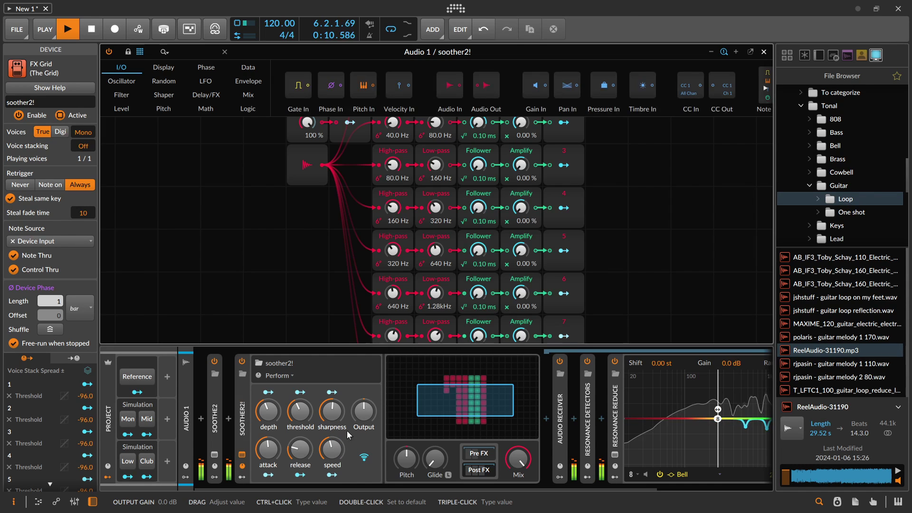
{"action": "scroll", "coordinate": [347, 435], "scroll_direction": "down", "scroll_amount": 2}
{"action": "left_click", "coordinate": [354, 431]}
{"action": "left_click", "coordinate": [273, 458]}
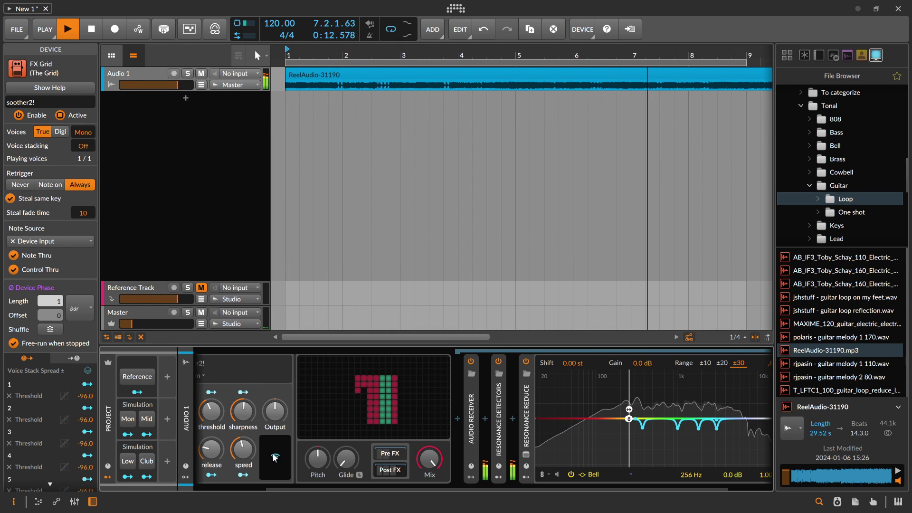
{"action": "mouse_move", "coordinate": [243, 412]}
{"action": "left_mouse_down"}
{"action": "mouse_move", "coordinate": [242, 438]}
{"action": "mouse_move", "coordinate": [243, 342]}
{"action": "mouse_move", "coordinate": [243, 480]}
{"action": "mouse_move", "coordinate": [243, 389]}
{"action": "mouse_move", "coordinate": [243, 426]}
{"action": "mouse_move", "coordinate": [243, 412]}
{"action": "left_mouse_up"}
{"action": "scroll", "coordinate": [366, 445], "scroll_direction": "left", "scroll_amount": 1}
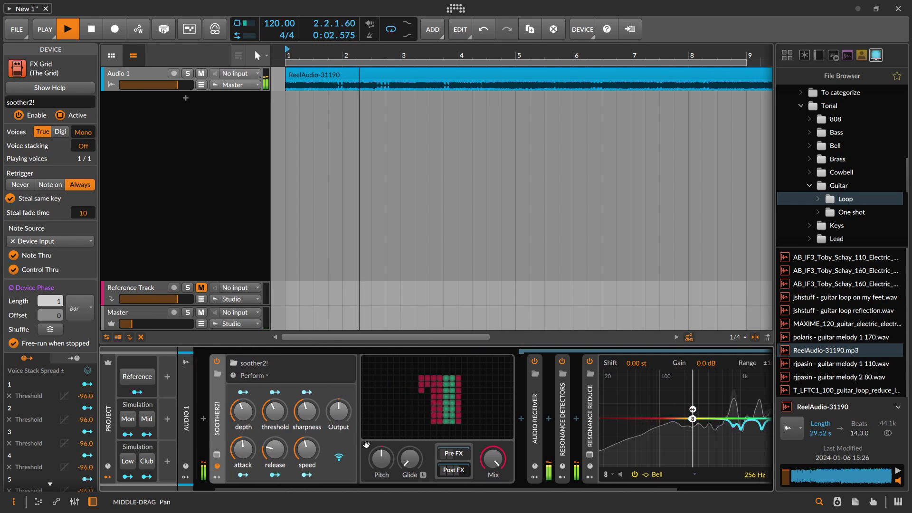
{"action": "scroll", "coordinate": [367, 445], "scroll_direction": "left", "scroll_amount": 1}
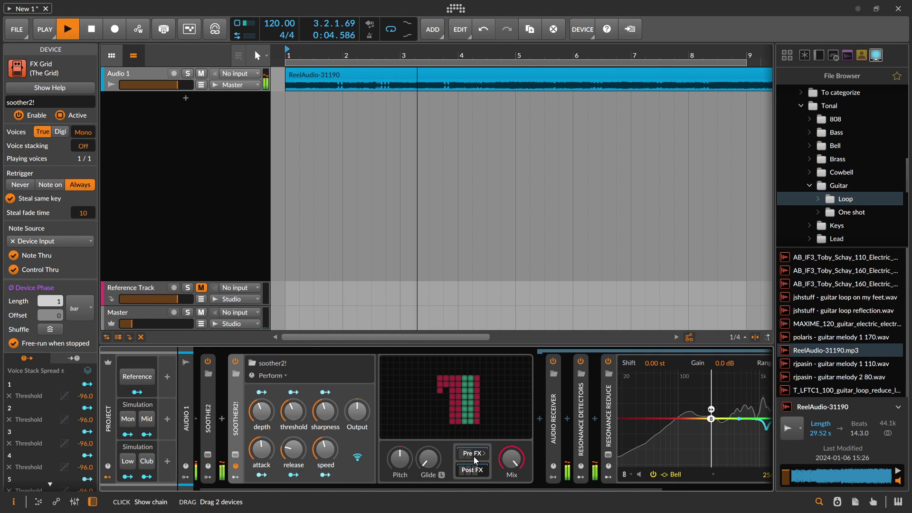
{"action": "scroll", "coordinate": [474, 460], "scroll_direction": "right", "scroll_amount": 1}
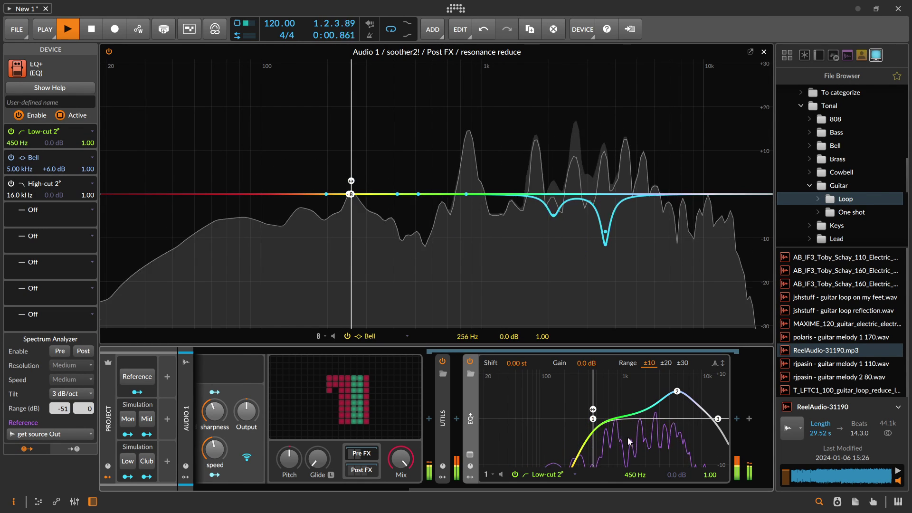
Focus the Pre FX EQ+ on the lows with a 113 Hz low-cut, a +10 dB bell at 258 Hz and a 578 Hz high-cut
{"action": "left_click_drag", "start_coordinate": [678, 391], "coordinate": [584, 370]}
{"action": "left_click_drag", "start_coordinate": [594, 419], "coordinate": [544, 419]}
{"action": "left_click_drag", "start_coordinate": [583, 374], "coordinate": [573, 374]}
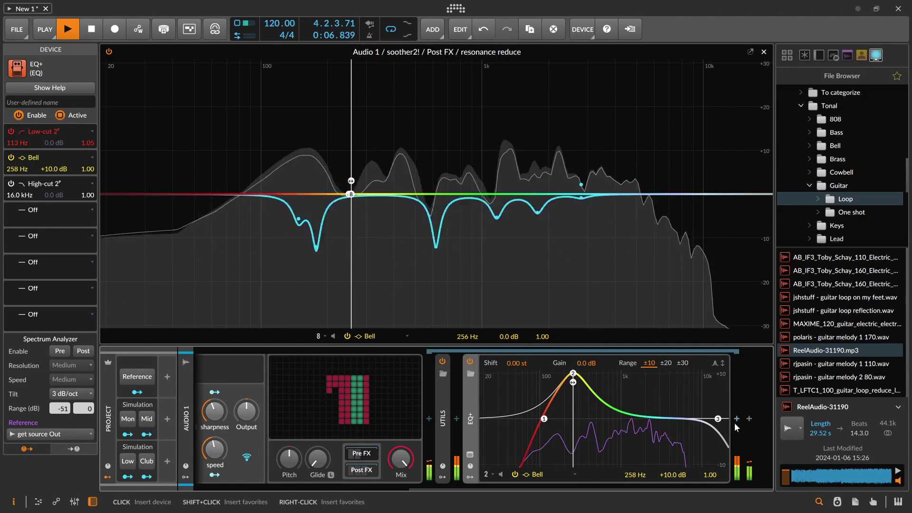
{"action": "left_click_drag", "start_coordinate": [718, 418], "coordinate": [598, 410]}
{"action": "scroll", "coordinate": [502, 414], "scroll_direction": "left", "scroll_amount": 4}
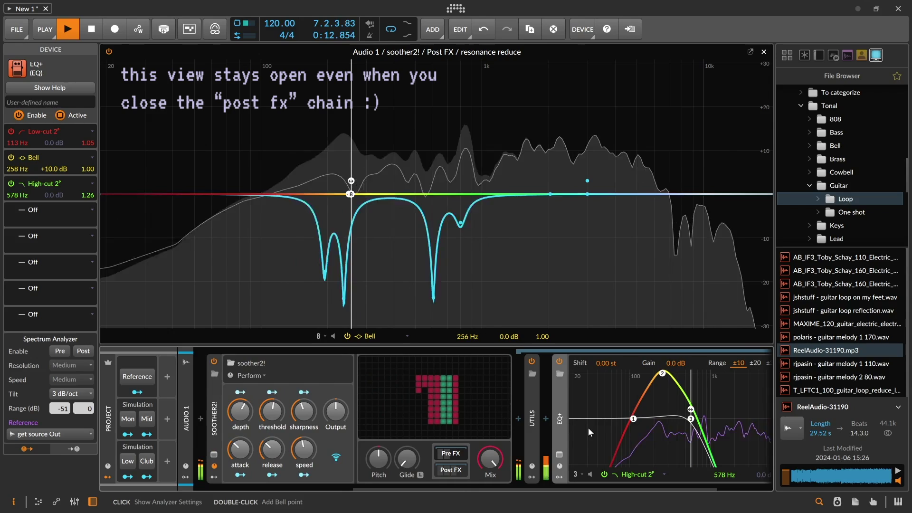
Move the Pre FX EQ+ high-cut to 8.06 kHz and the bell to 3.69 kHz at +9.2 dB
{"action": "scroll", "coordinate": [615, 421], "scroll_direction": "right", "scroll_amount": 3}
{"action": "left_click_drag", "start_coordinate": [602, 418], "coordinate": [694, 419]}
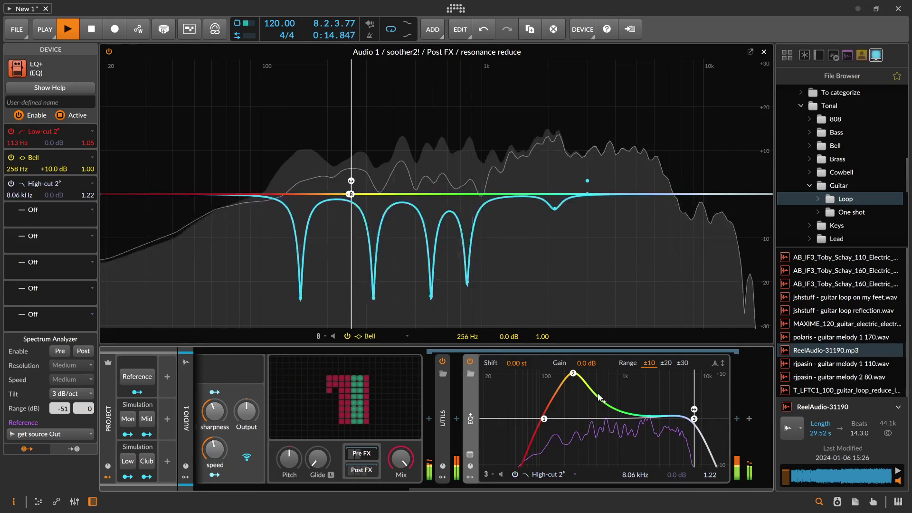
{"action": "left_click_drag", "start_coordinate": [574, 373], "coordinate": [668, 377]}
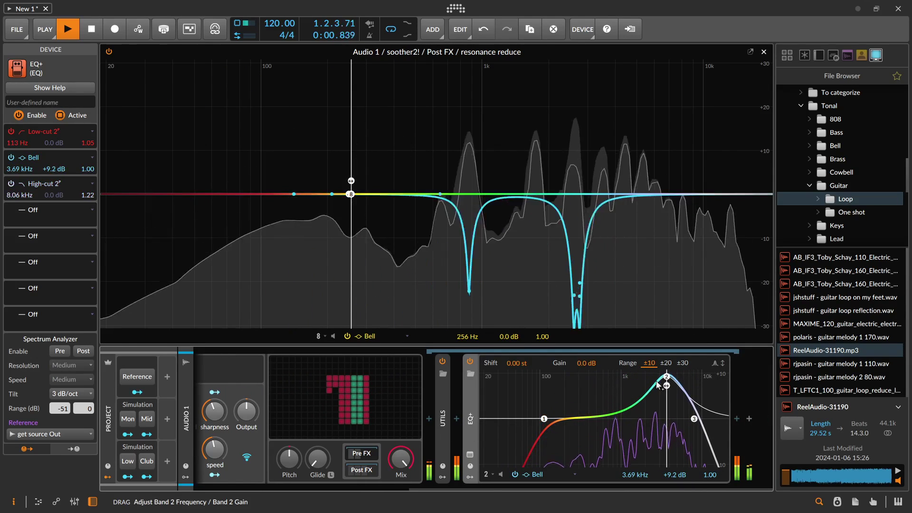
Set soother2!'s depth to about 50 % during playback
{"action": "left_click_drag", "start_coordinate": [467, 421], "coordinate": [606, 421]}
{"action": "left_click_drag", "start_coordinate": [357, 414], "coordinate": [290, 395]}
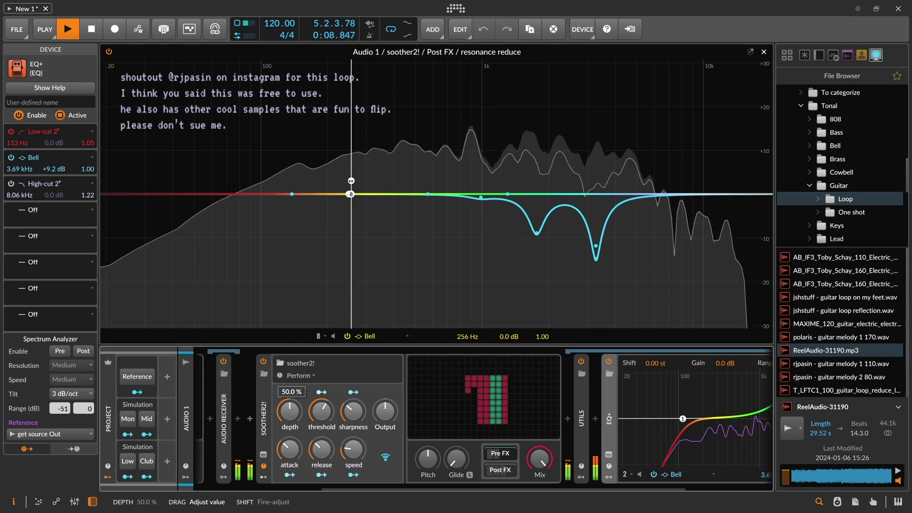
{"action": "scroll", "coordinate": [663, 430], "scroll_direction": "down", "scroll_amount": 5}
Set the Pre FX EQ+ low-cut to 73 Hz, lower the bell and high-cut frequencies, and stop playback
{"action": "left_click_drag", "start_coordinate": [545, 420], "coordinate": [528, 421]}
{"action": "left_click_drag", "start_coordinate": [666, 376], "coordinate": [567, 373]}
{"action": "left_click_drag", "start_coordinate": [695, 419], "coordinate": [636, 421]}
{"action": "key", "text": "space"}
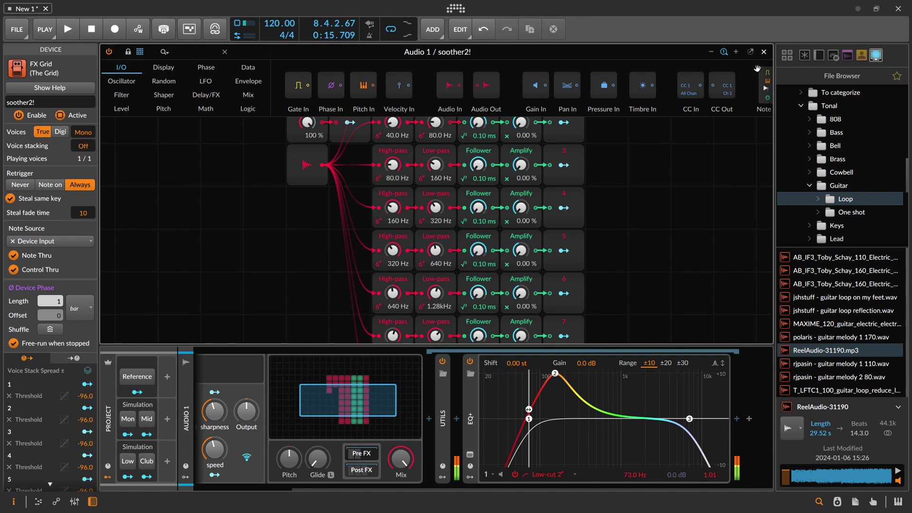
Close the Grid editor and fully collapse soother2! in the device chain, including its remote controls
{"action": "left_click", "coordinate": [764, 52]}
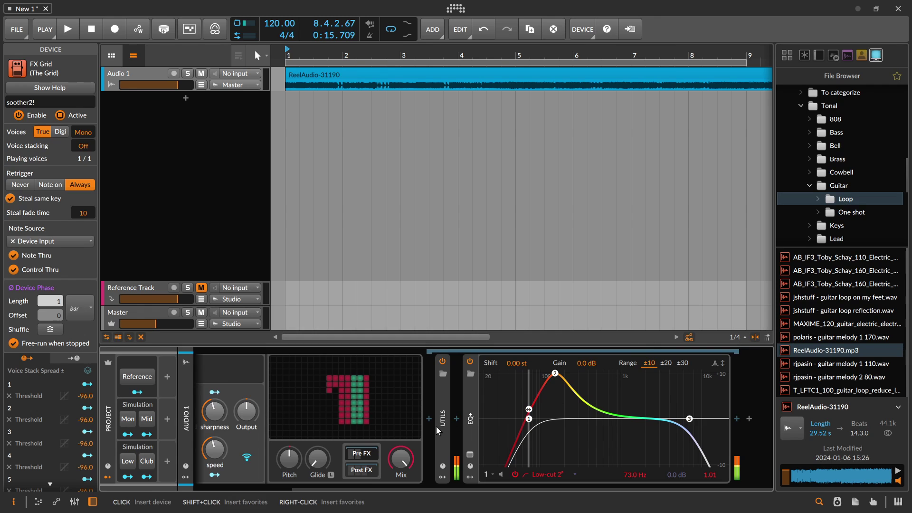
{"action": "left_click_drag", "start_coordinate": [436, 431], "coordinate": [720, 413]}
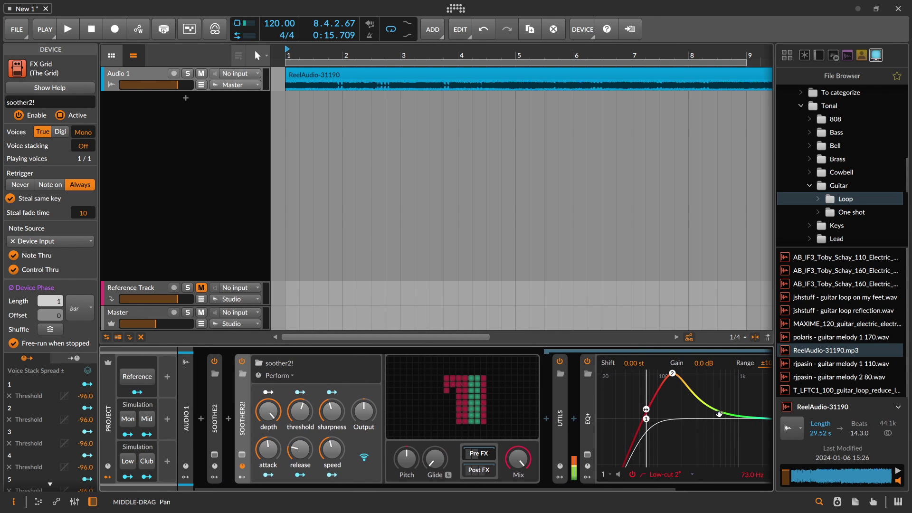
{"action": "double_click", "coordinate": [245, 430]}
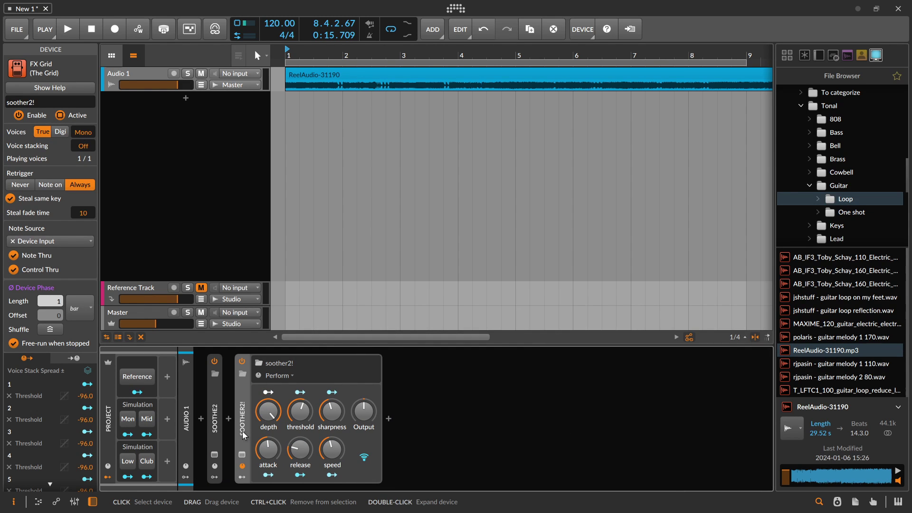
{"action": "left_click", "coordinate": [240, 469]}
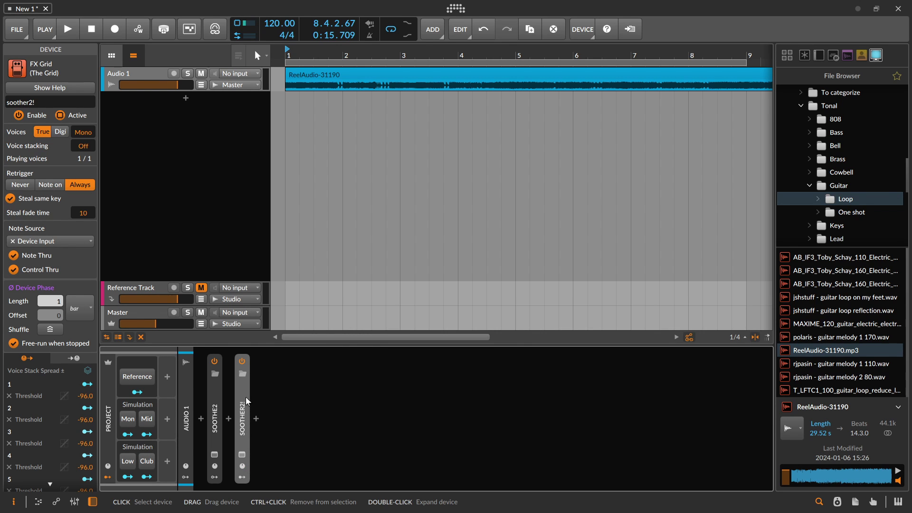
Insert the Treemonster device after soother2! on Audio 1
{"action": "left_click", "coordinate": [258, 421]}
{"action": "type", "text": "treemon"}
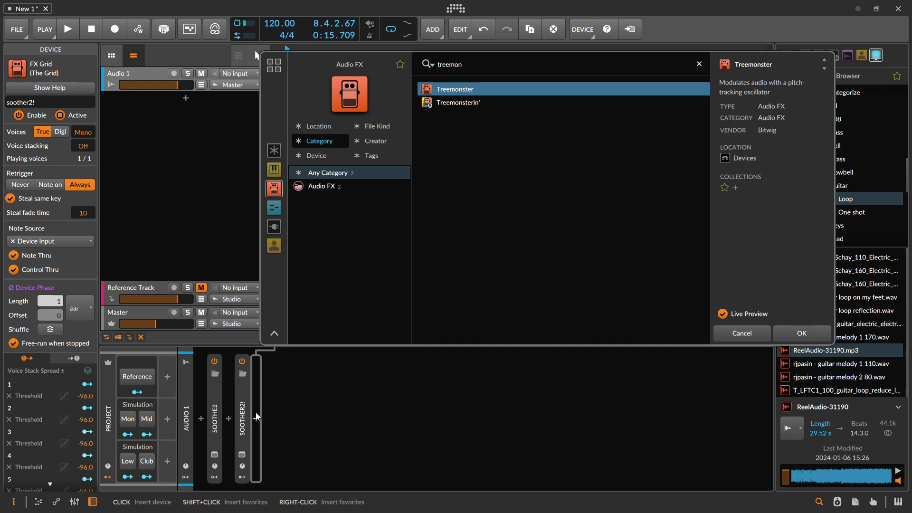
{"action": "key", "text": "Return"}
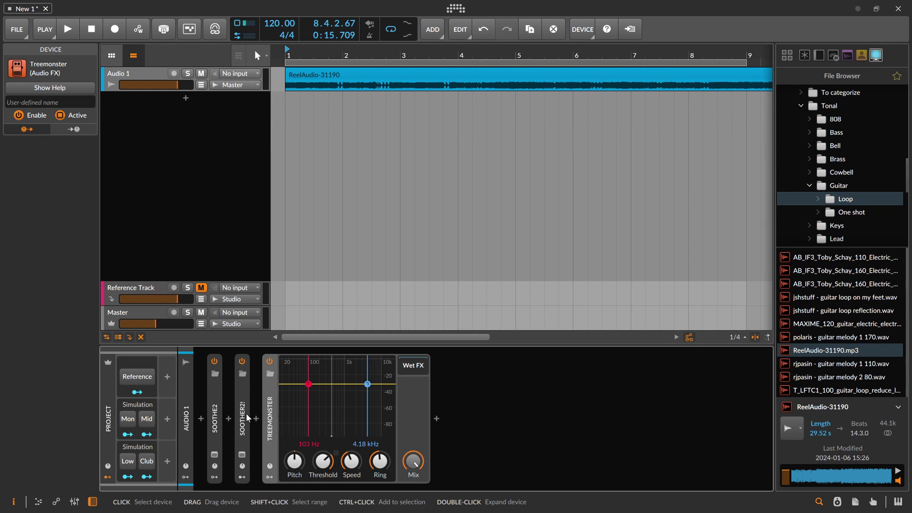
Lower the Master volume to about -31.4 dB and delete the soothe2 and soother2! devices from Audio 1
{"action": "left_click_drag", "start_coordinate": [163, 324], "coordinate": [144, 328]}
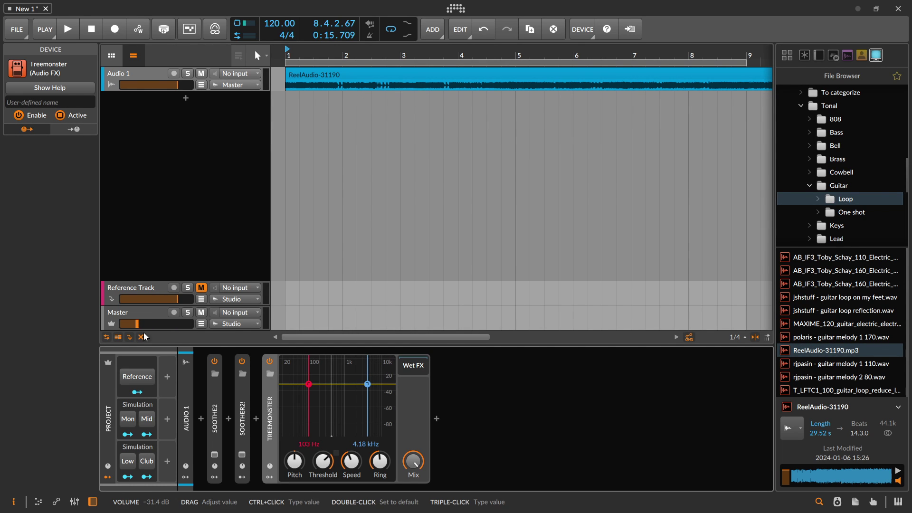
{"action": "left_click", "coordinate": [240, 431]}
{"action": "key", "text": "Delete"}
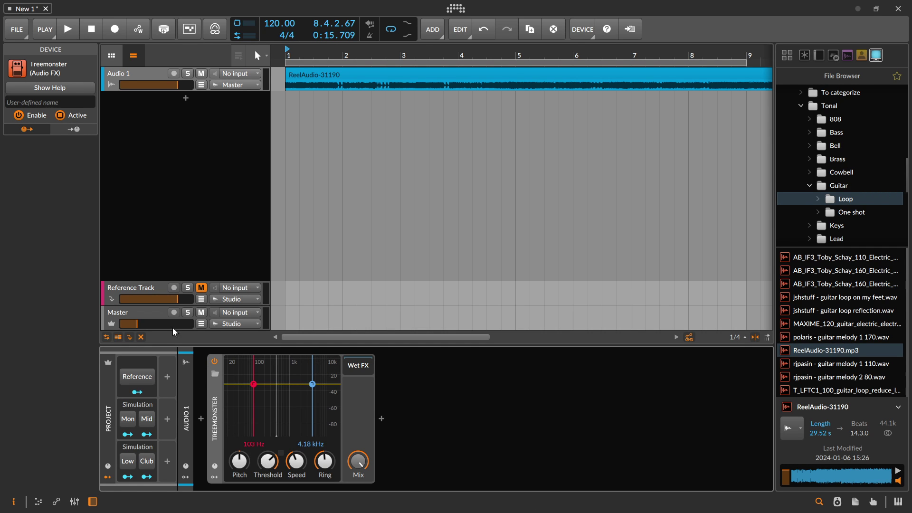
Play the guitar loop through Treemonster with its speed at about 0.24 % and lower the Master volume
{"action": "mouse_move", "coordinate": [168, 325]}
{"action": "left_mouse_down"}
{"action": "mouse_move", "coordinate": [179, 324]}
{"action": "mouse_move", "coordinate": [156, 325]}
{"action": "left_mouse_up"}
{"action": "key", "text": "space"}
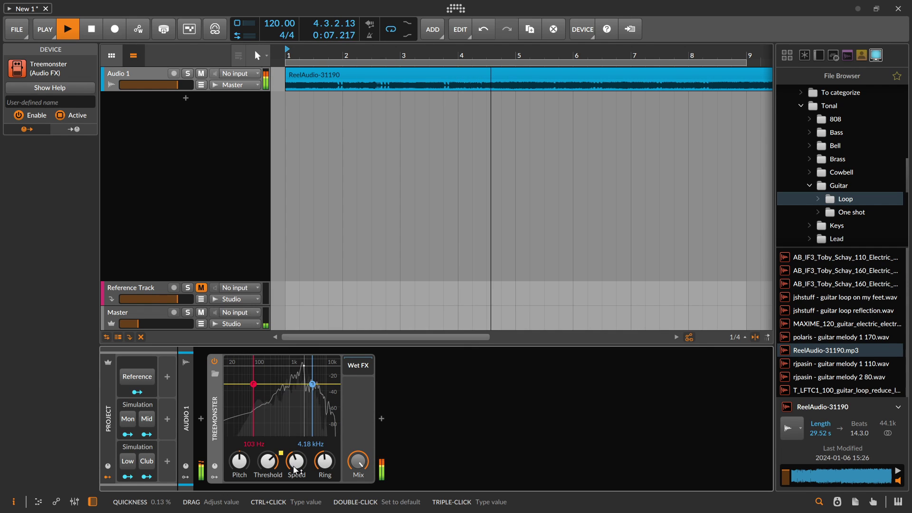
{"action": "left_click_drag", "start_coordinate": [295, 470], "coordinate": [295, 468]}
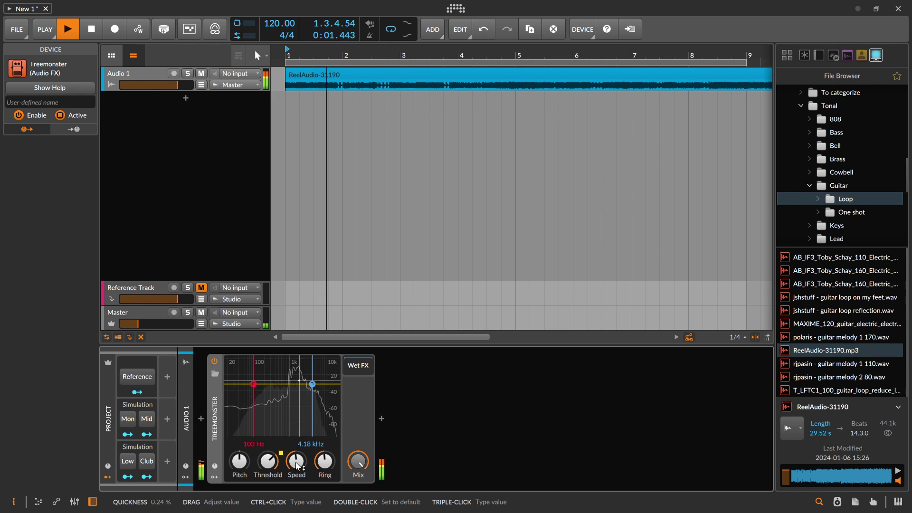
{"action": "left_click_drag", "start_coordinate": [138, 323], "coordinate": [126, 324]}
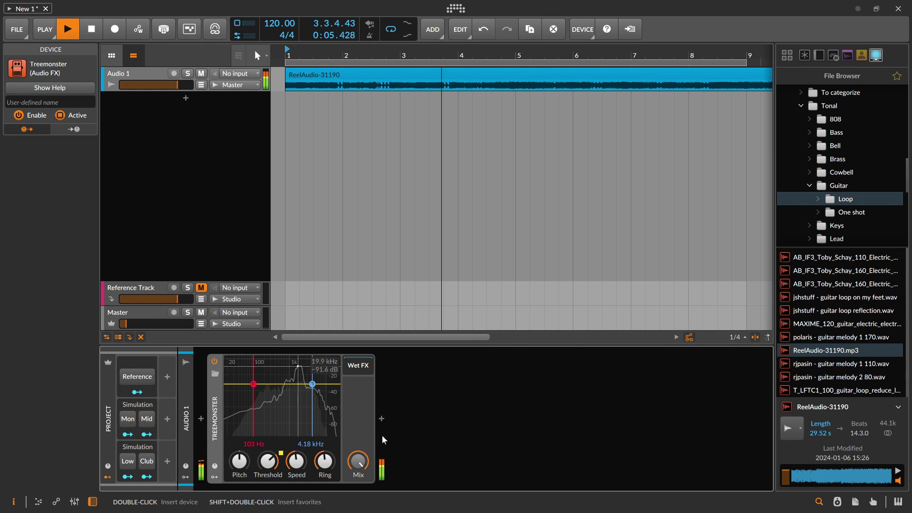
Insert an empty FX Grid after Treemonster on Audio 1
{"action": "left_click", "coordinate": [382, 419]}
{"action": "type", "text": "fx gri"}
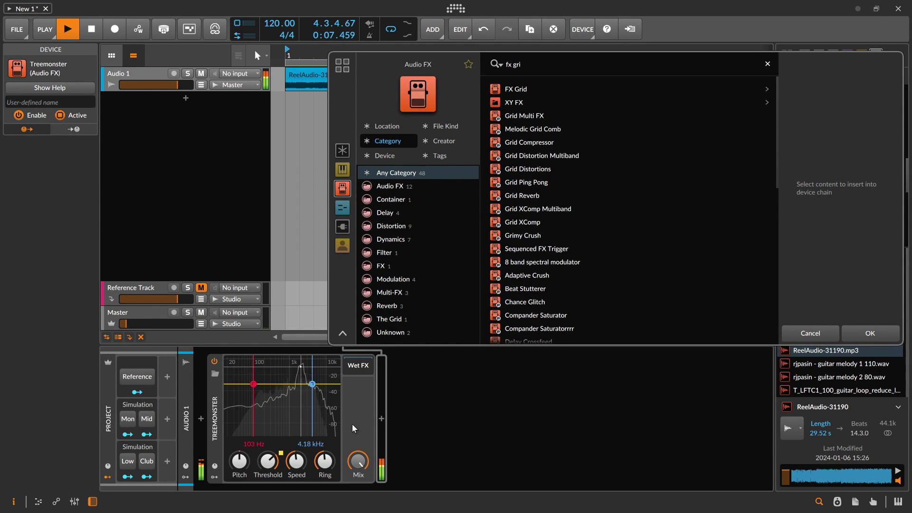
{"action": "key", "text": "Return"}
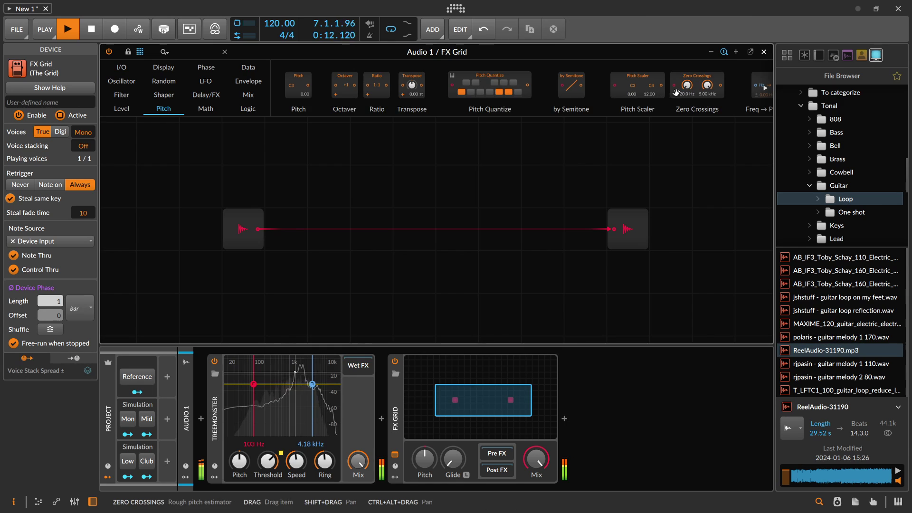
Add a Zero Crossings module fed by the audio input and connect it to a Value Readout in Hz
{"action": "left_click_drag", "start_coordinate": [703, 89], "coordinate": [430, 187]}
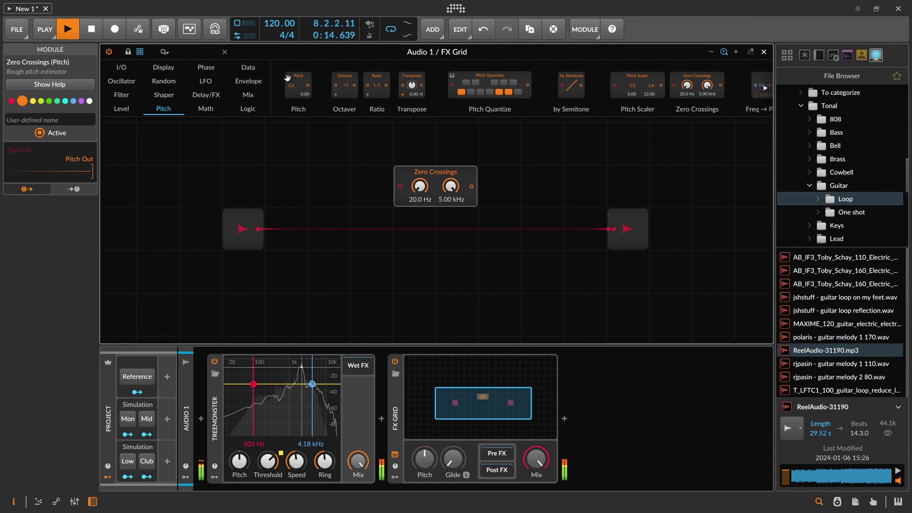
{"action": "left_click", "coordinate": [164, 67]}
{"action": "left_click_drag", "start_coordinate": [701, 94], "coordinate": [598, 206]}
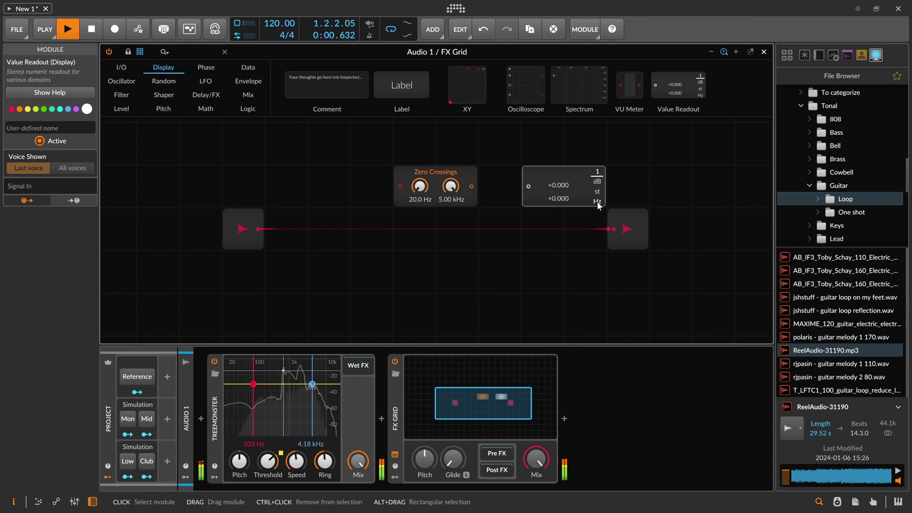
{"action": "left_click_drag", "start_coordinate": [523, 188], "coordinate": [529, 187]}
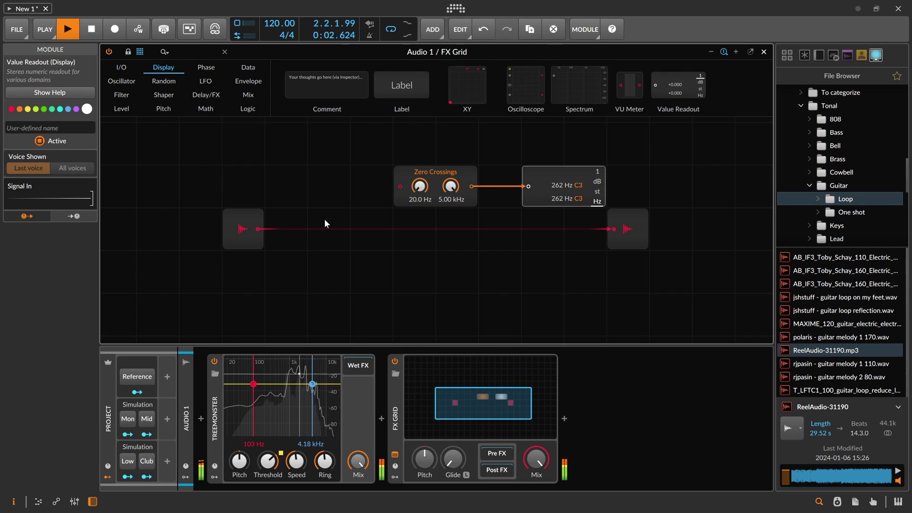
{"action": "left_click_drag", "start_coordinate": [340, 209], "coordinate": [400, 187]}
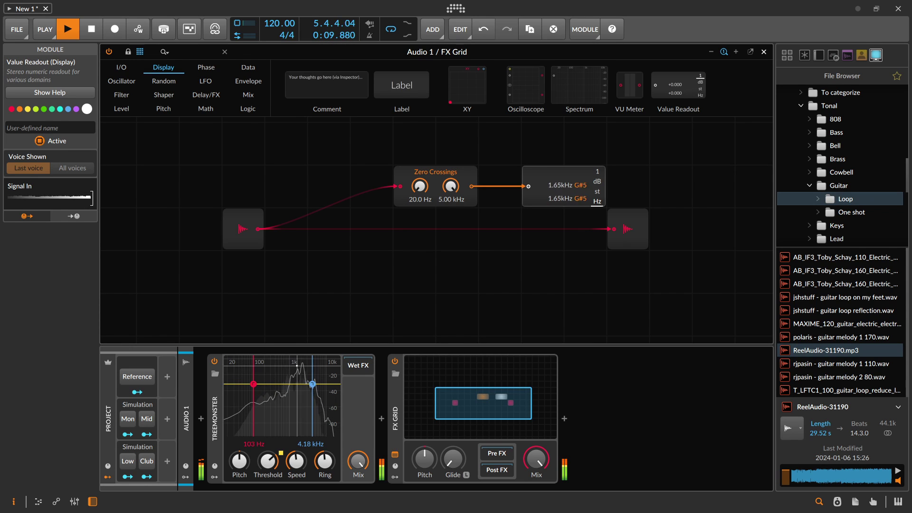
Replace the Value Readout with a Modulator Out module fed by Zero Crossings
{"action": "key", "text": "Delete"}
{"action": "left_click", "coordinate": [121, 67]}
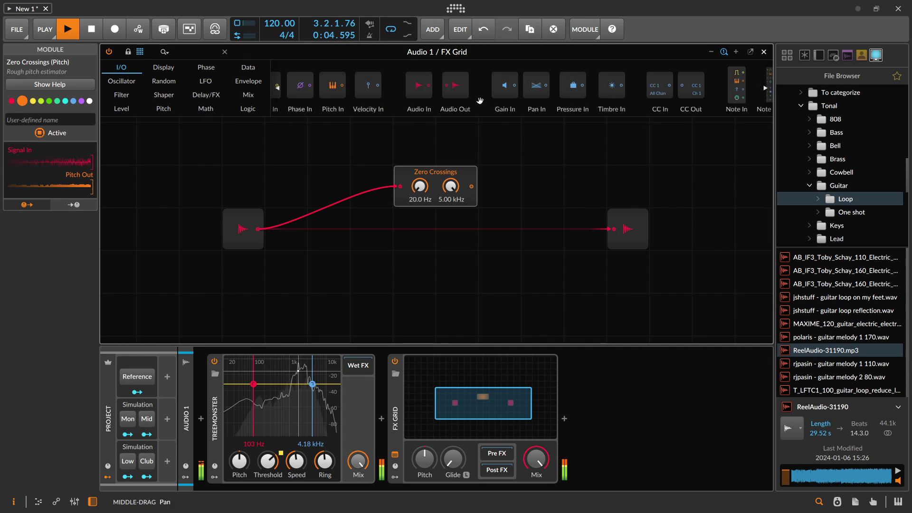
{"action": "left_click_drag", "start_coordinate": [703, 144], "coordinate": [585, 186]}
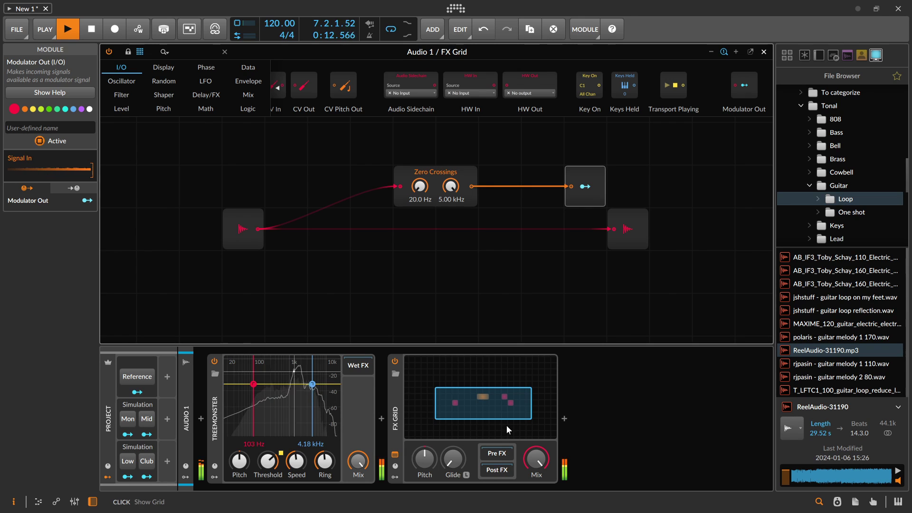
Insert an EQ+ after the FX Grid and add a Bell band at about 401 Hz with 0 dB gain
{"action": "left_click", "coordinate": [564, 419]}
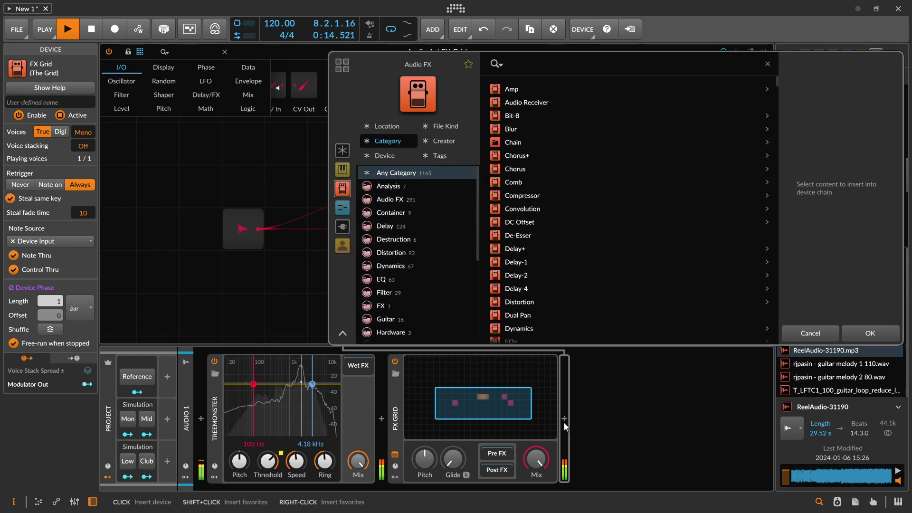
{"action": "type", "text": "eq"}
{"action": "key", "text": "Return"}
{"action": "left_click_drag", "start_coordinate": [589, 424], "coordinate": [501, 474]}
{"action": "left_click", "coordinate": [497, 476]}
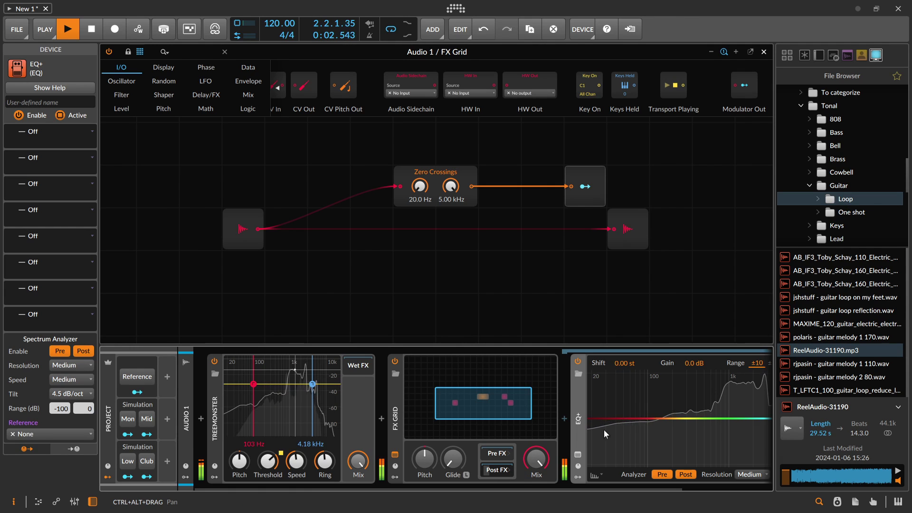
{"action": "left_click", "coordinate": [696, 419]}
{"action": "left_click_drag", "start_coordinate": [715, 442], "coordinate": [619, 441]}
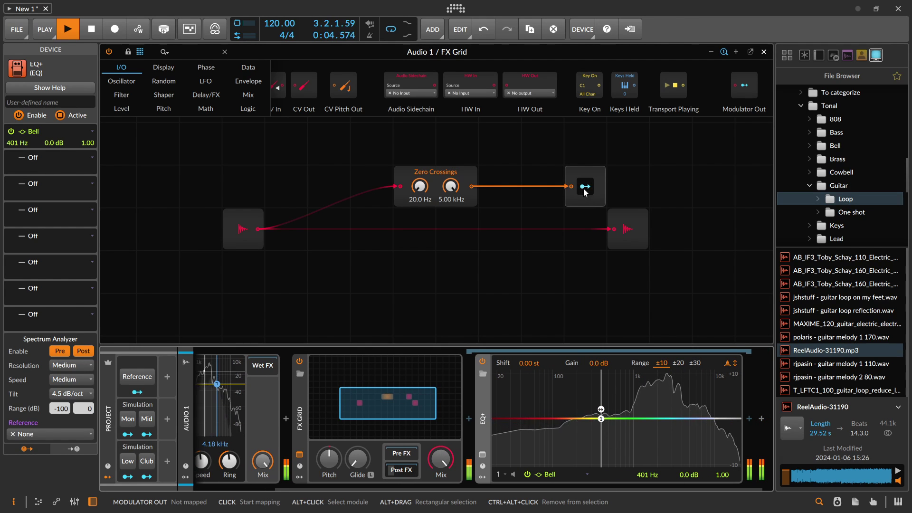
Map the Modulator Out fed by Zero Crossings to the EQ+ Bell band's frequency and shape the band into a −30 dB notch with Q 17.19
{"action": "left_click_drag", "start_coordinate": [586, 187], "coordinate": [649, 440]}
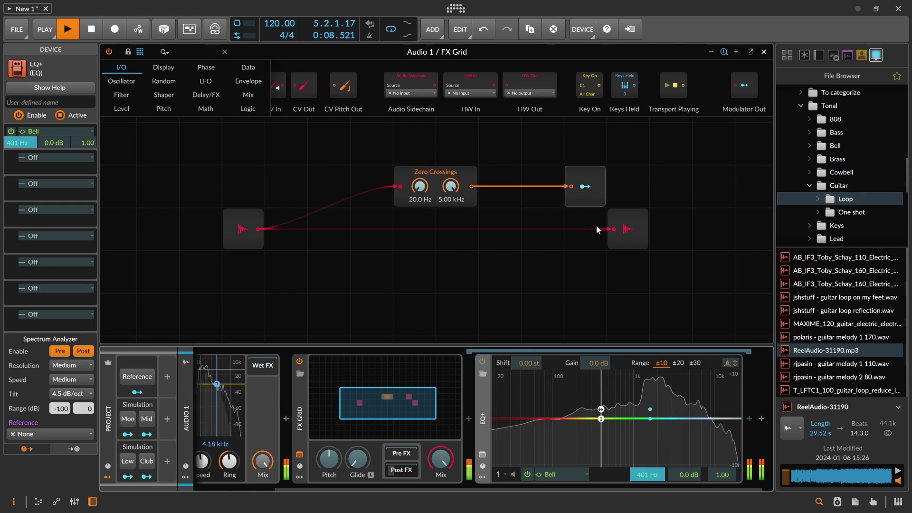
{"action": "left_click", "coordinate": [588, 189]}
{"action": "mouse_move", "coordinate": [692, 477]}
{"action": "left_mouse_down"}
{"action": "mouse_move", "coordinate": [692, 511]}
{"action": "mouse_move", "coordinate": [692, 482]}
{"action": "left_mouse_up"}
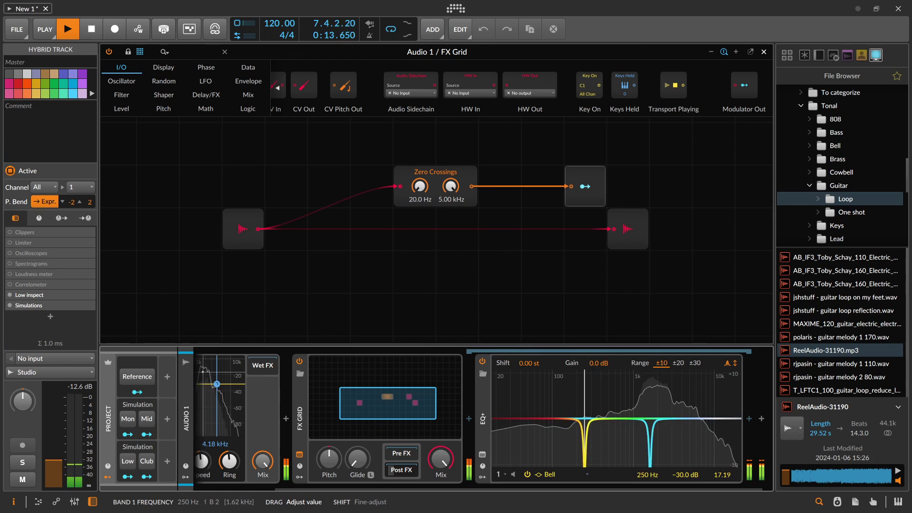
Lower Treemonster's Speed and set the EQ+ Bell band to 264 Hz with its gain reset to 0 dB
{"action": "scroll", "coordinate": [627, 470], "scroll_direction": "up", "scroll_amount": 2}
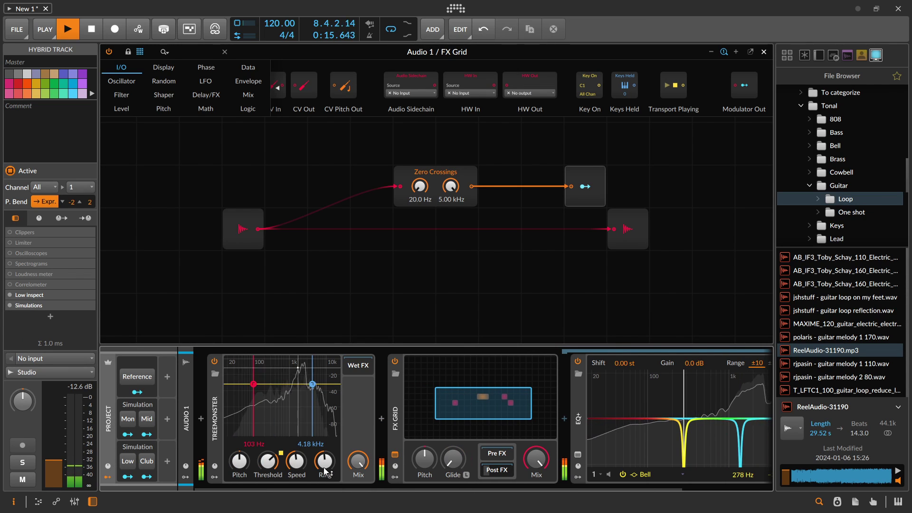
{"action": "scroll", "coordinate": [618, 427], "scroll_direction": "down", "scroll_amount": 2}
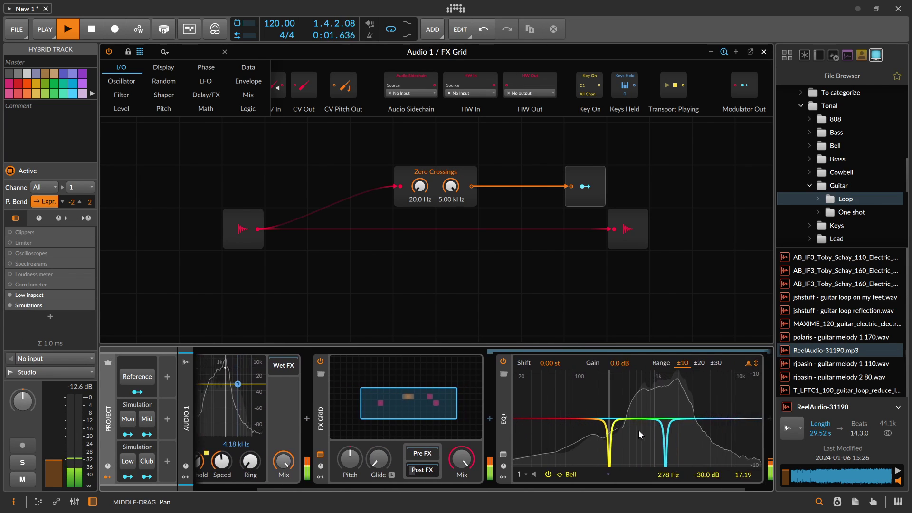
{"action": "scroll", "coordinate": [325, 459], "scroll_direction": "up", "scroll_amount": 2}
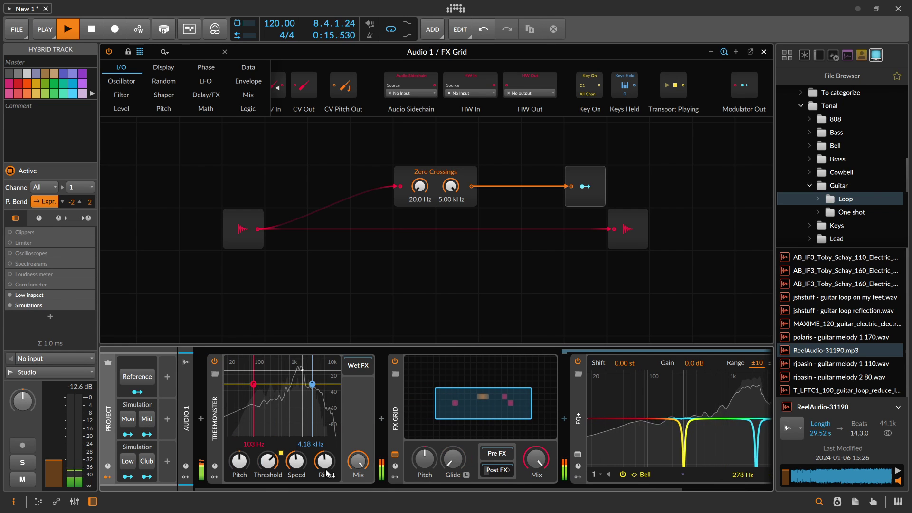
{"action": "scroll", "coordinate": [618, 456], "scroll_direction": "down", "scroll_amount": 2}
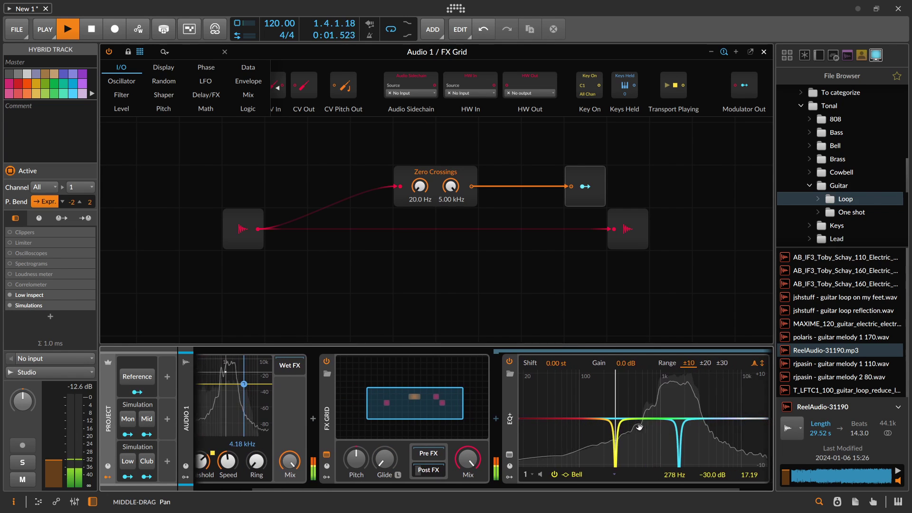
{"action": "left_click_drag", "start_coordinate": [676, 476], "coordinate": [675, 478]}
{"action": "left_click_drag", "start_coordinate": [222, 462], "coordinate": [222, 495]}
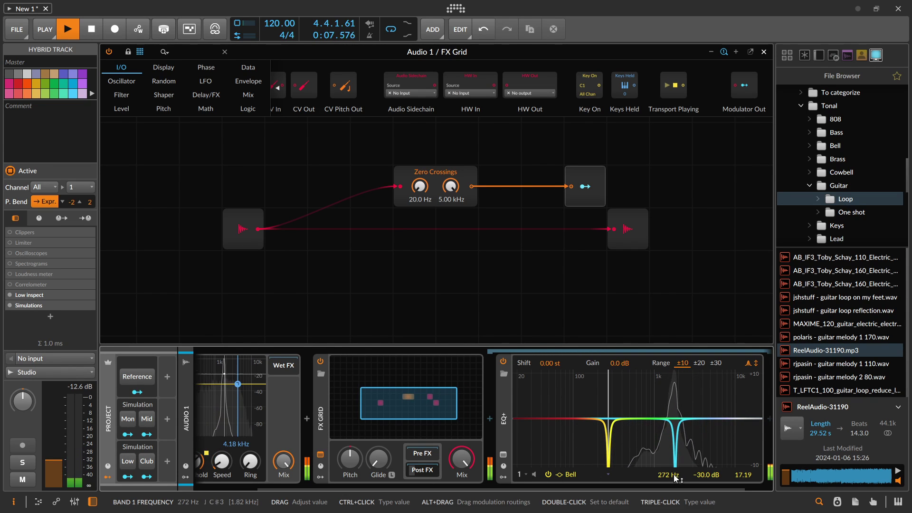
{"action": "left_click_drag", "start_coordinate": [672, 474], "coordinate": [669, 478]}
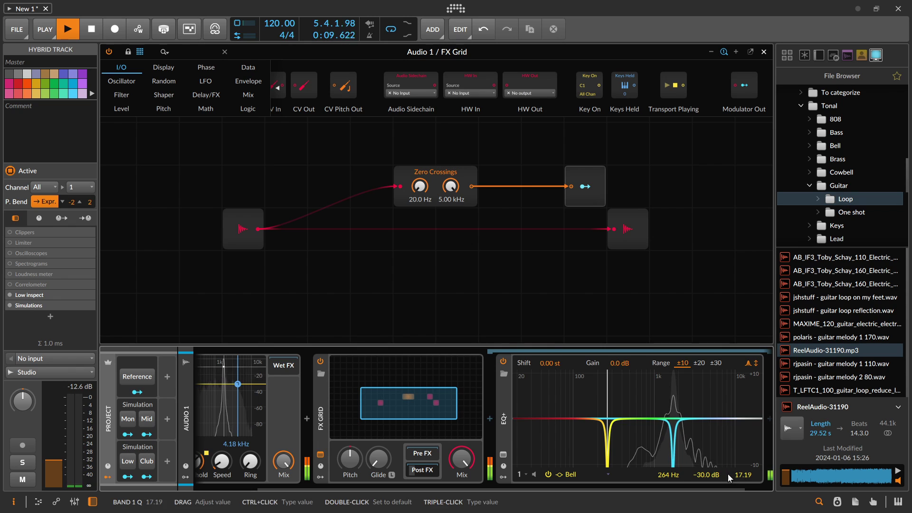
{"action": "double_click", "coordinate": [713, 476]}
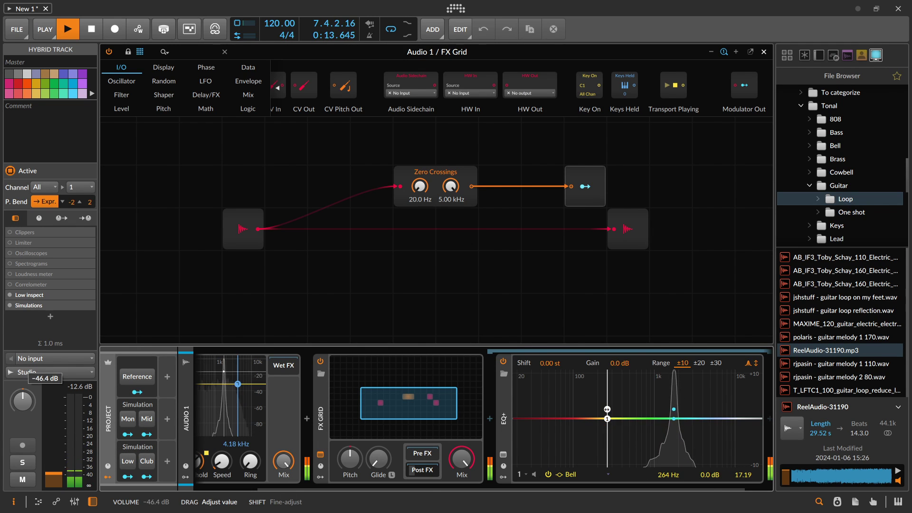
Add a second Modulator Out and feed it from a Follower RF module connected to the audio input
{"action": "left_click_drag", "start_coordinate": [739, 101], "coordinate": [585, 272]}
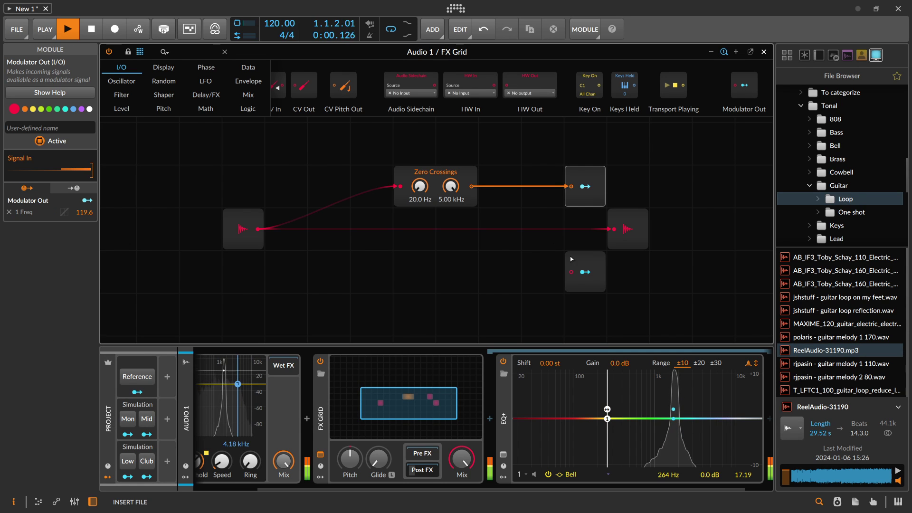
{"action": "left_click", "coordinate": [241, 229]}
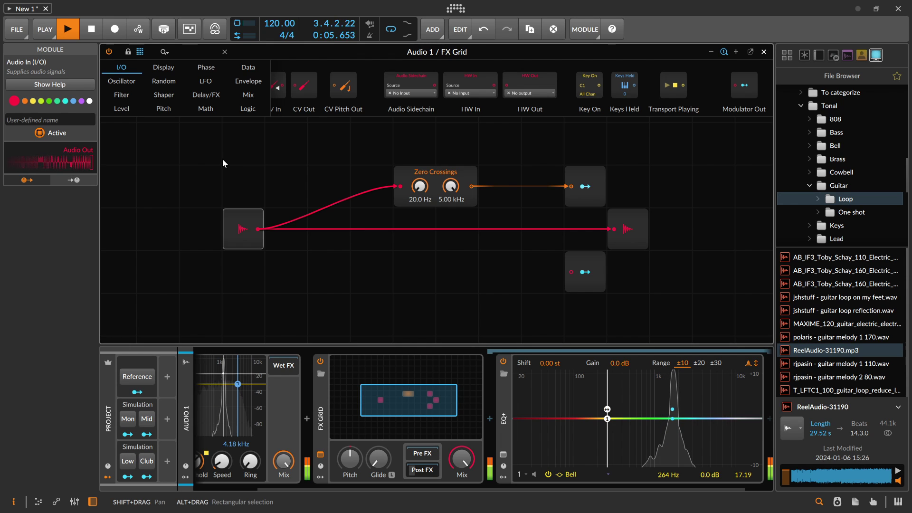
{"action": "left_click", "coordinate": [248, 81]}
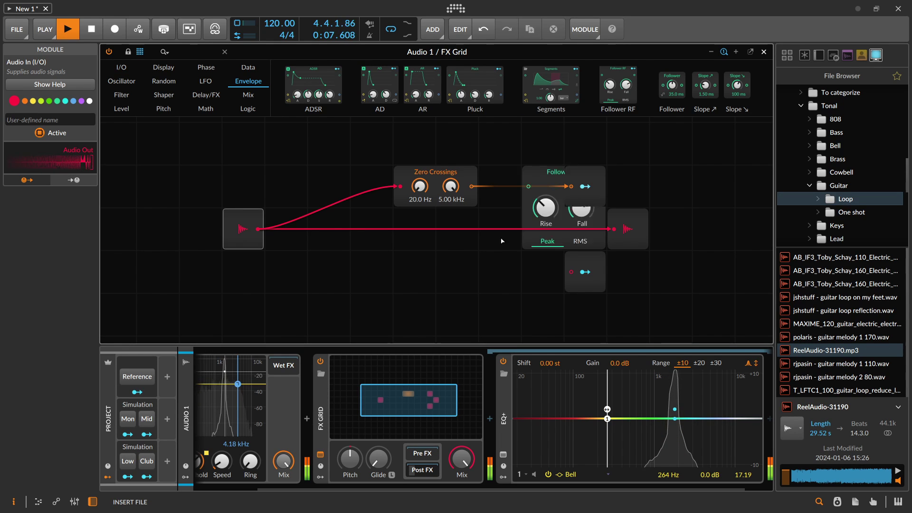
{"action": "left_click_drag", "start_coordinate": [501, 239], "coordinate": [571, 272]}
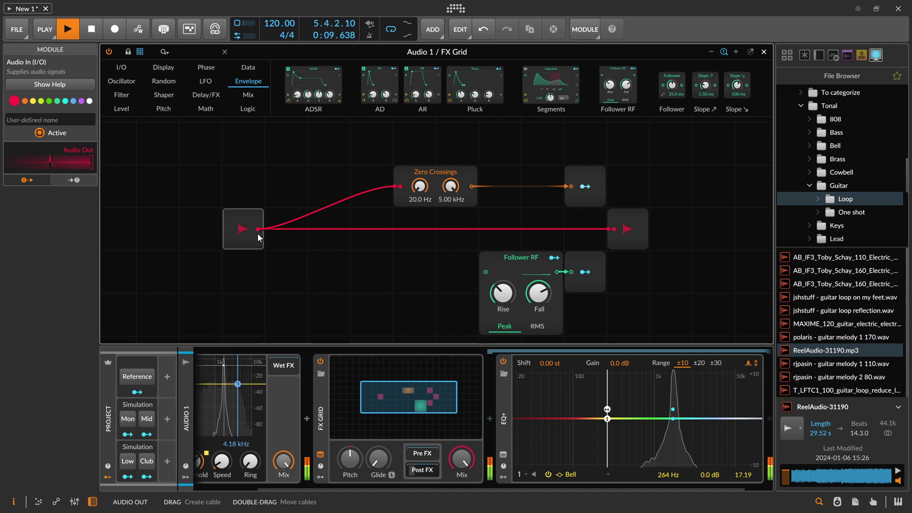
{"action": "left_click_drag", "start_coordinate": [478, 280], "coordinate": [486, 272]}
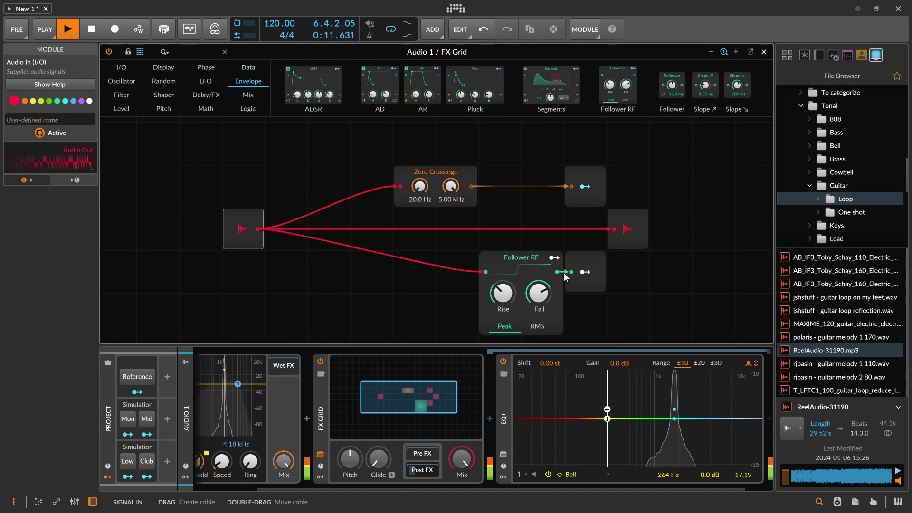
Map the second Modulator Out to the EQ+ Bell band's gain with a −30 dB modulation amount
{"action": "left_click", "coordinate": [585, 273]}
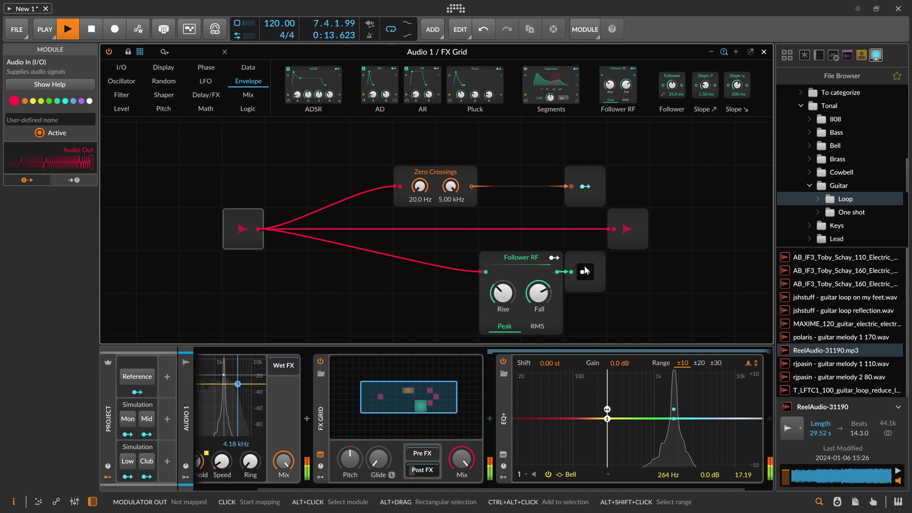
{"action": "left_click_drag", "start_coordinate": [708, 474], "coordinate": [708, 508]}
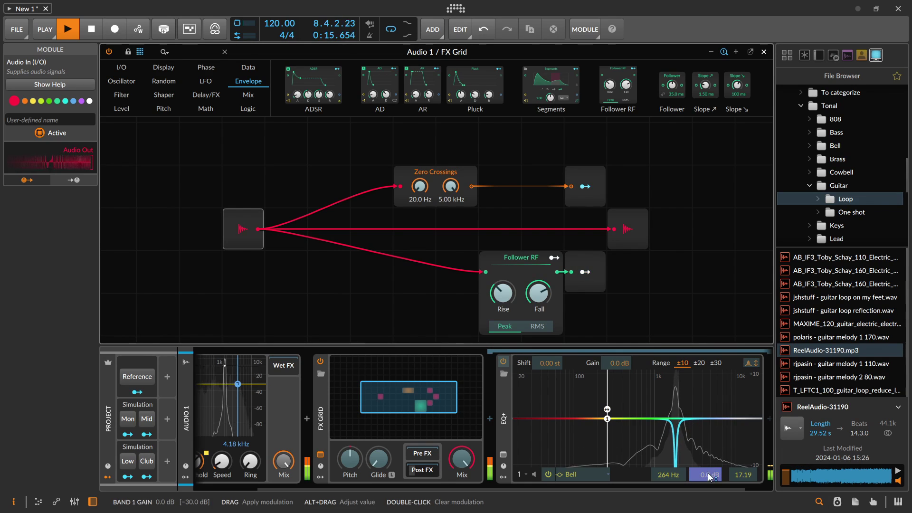
{"action": "left_click", "coordinate": [585, 272]}
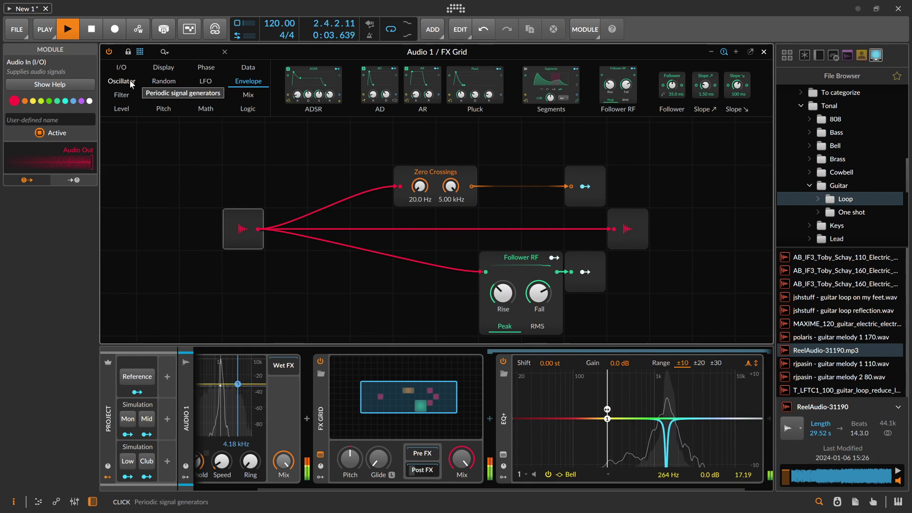
Insert an Attenuate module between Follower RF and its Modulator Out and set it to 23.6 %
{"action": "left_click", "coordinate": [152, 109]}
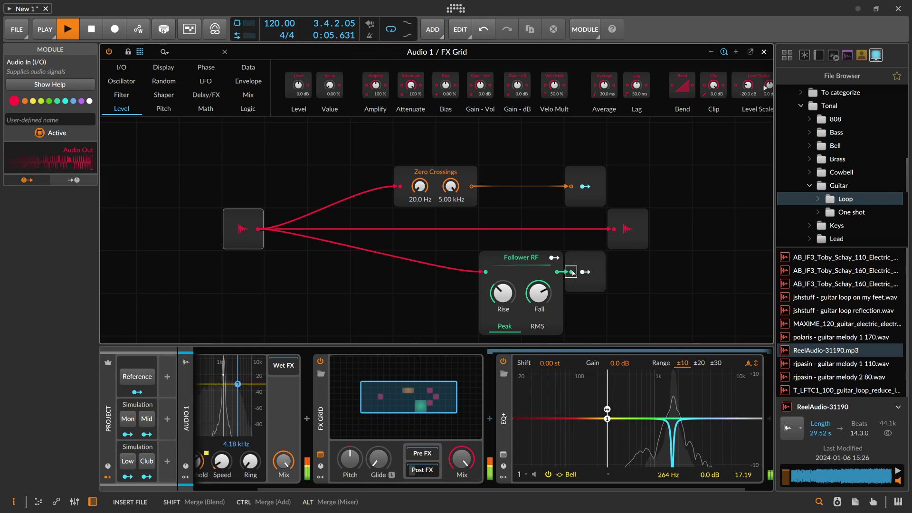
{"action": "left_click_drag", "start_coordinate": [576, 274], "coordinate": [576, 275]}
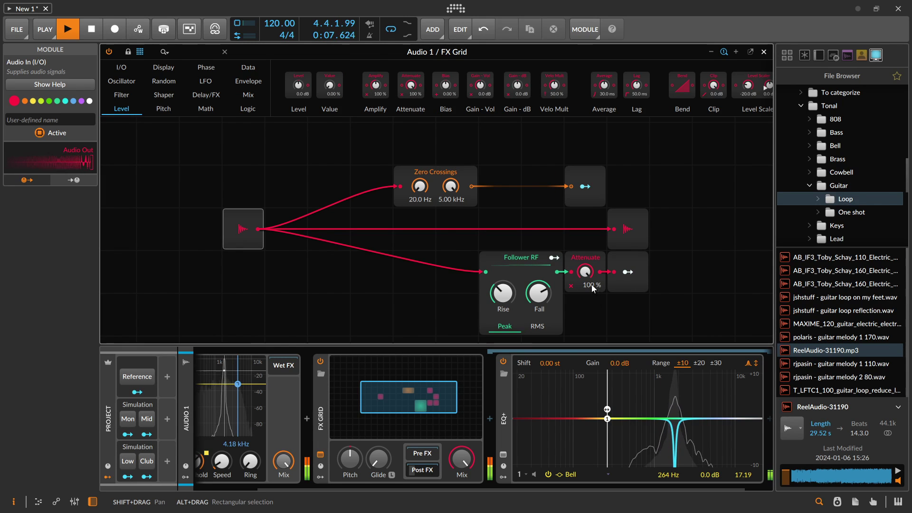
{"action": "left_click", "coordinate": [569, 278]}
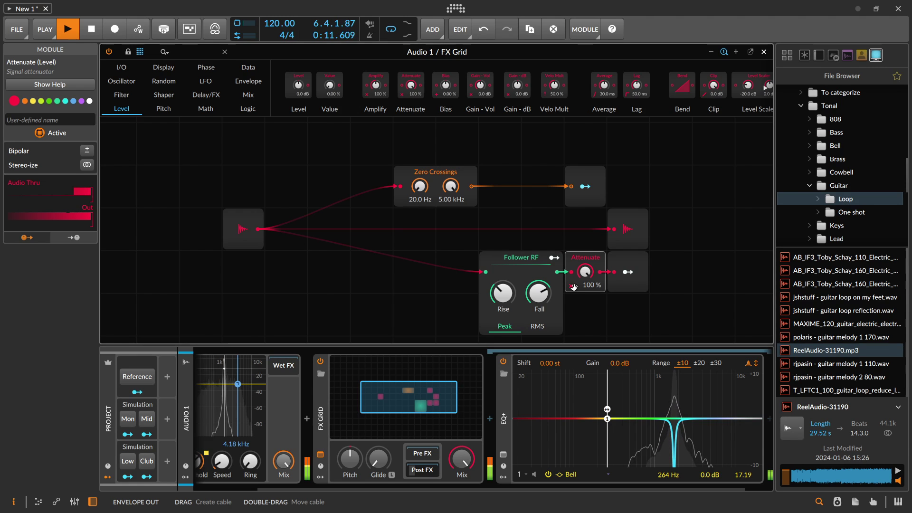
{"action": "left_click_drag", "start_coordinate": [593, 303], "coordinate": [599, 226]}
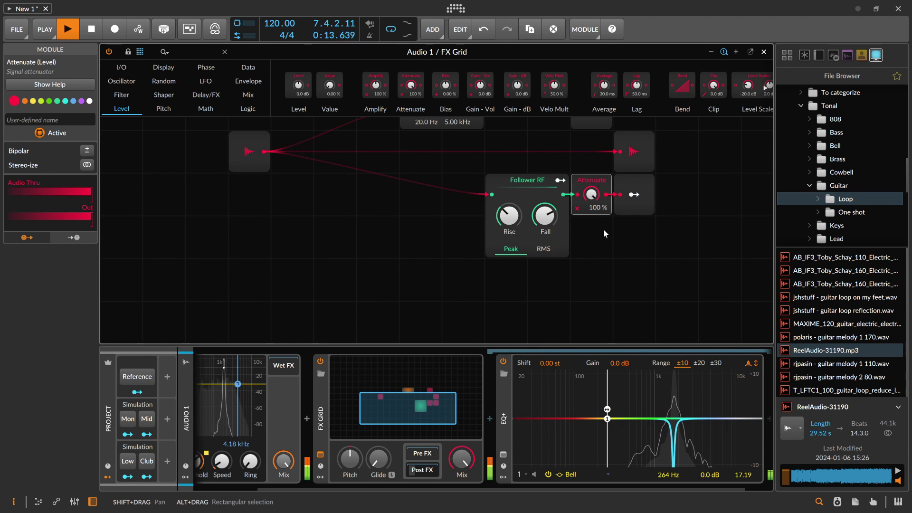
{"action": "left_click_drag", "start_coordinate": [591, 194], "coordinate": [592, 226]}
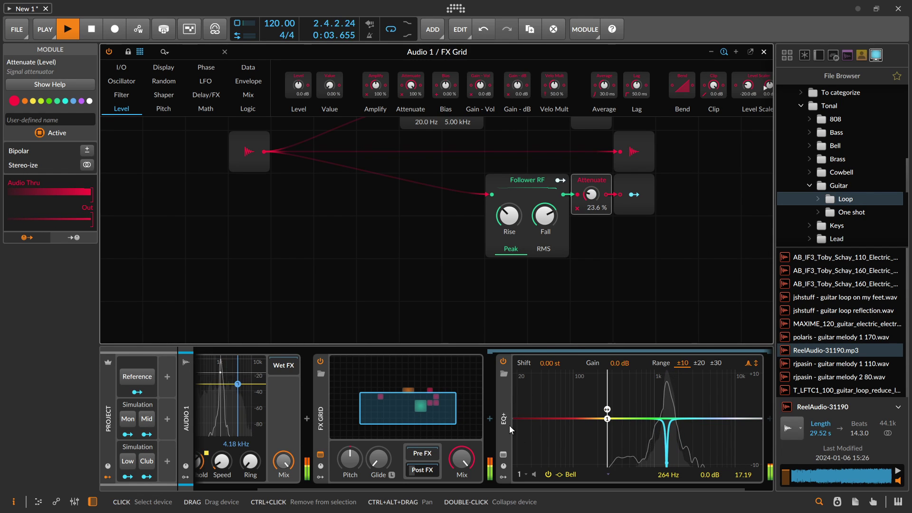
Insert an Audio Receiver device between the FX Grid and the EQ+ on Audio 1
{"action": "left_click_drag", "start_coordinate": [511, 356], "coordinate": [524, 349]}
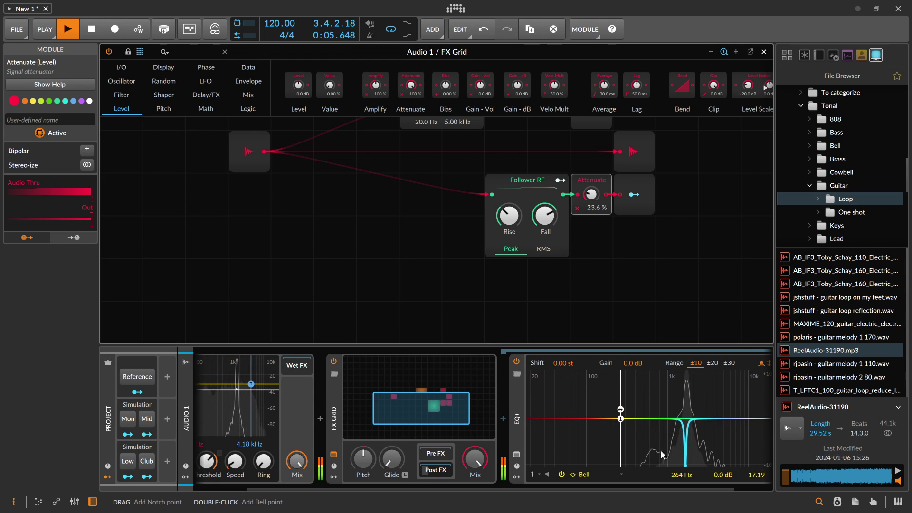
{"action": "scroll", "coordinate": [476, 427], "scroll_direction": "left", "scroll_amount": 5}
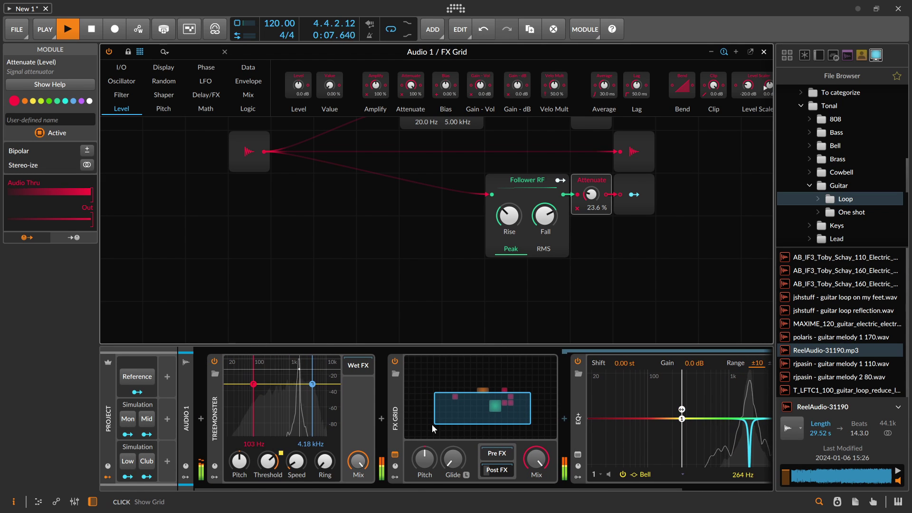
{"action": "left_click", "coordinate": [565, 419]}
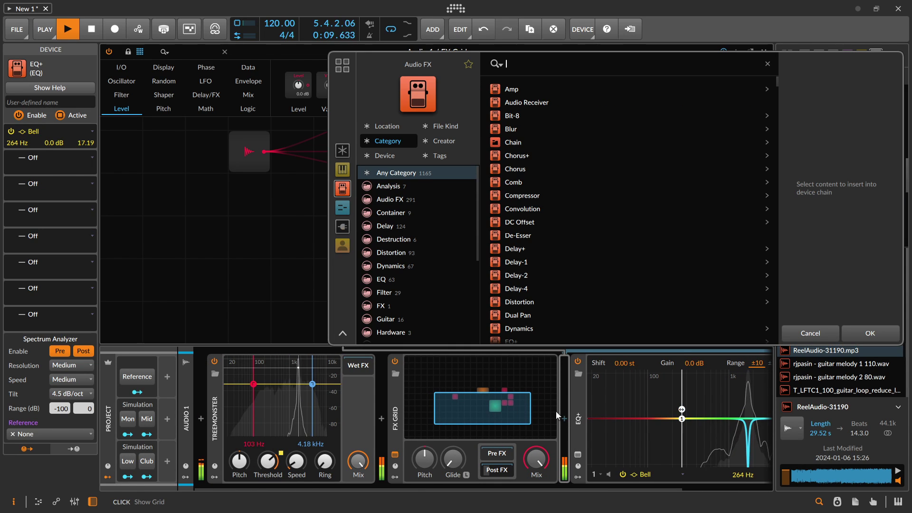
{"action": "type", "text": "audio"}
{"action": "key", "text": "Return"}
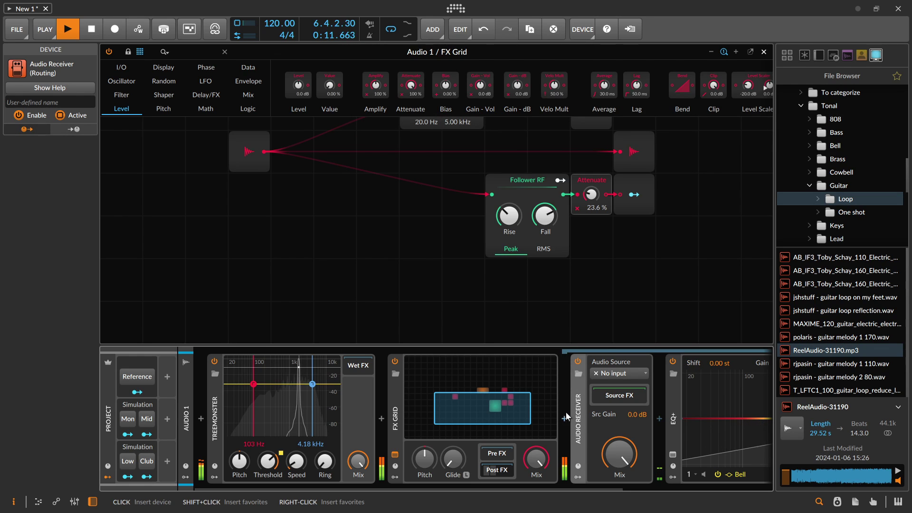
{"action": "scroll", "coordinate": [582, 418], "scroll_direction": "right", "scroll_amount": 10}
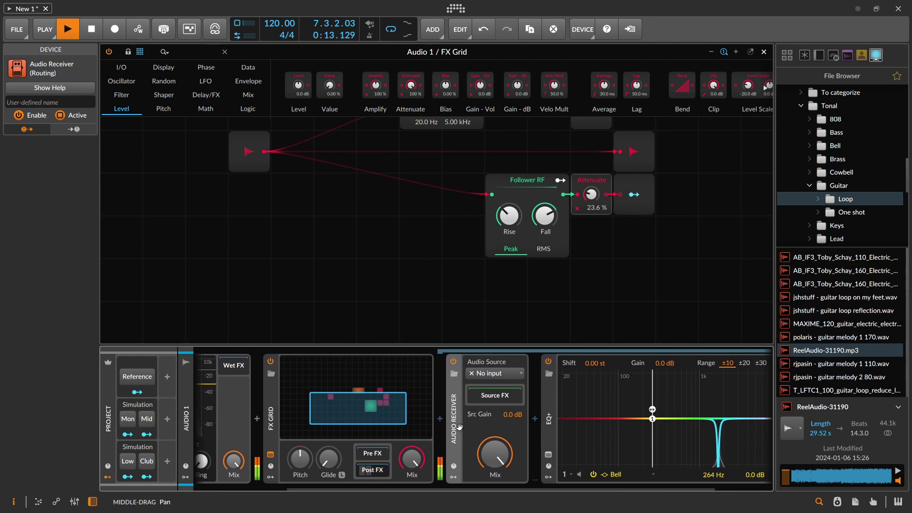
{"action": "left_click", "coordinate": [489, 374]}
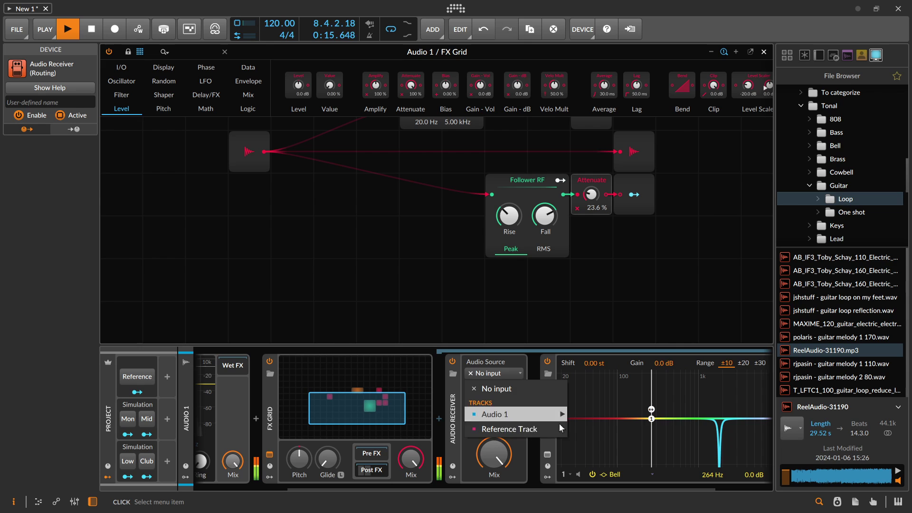
{"action": "mouse_move", "coordinate": [545, 410]}
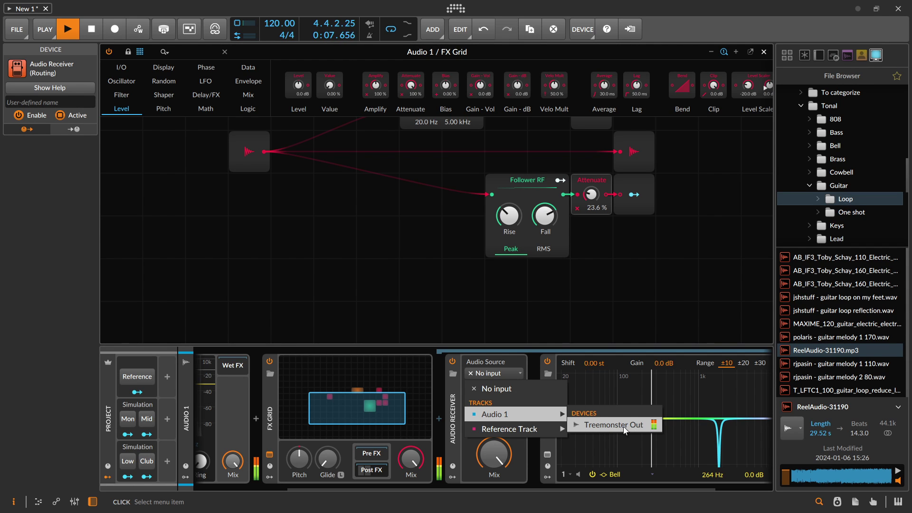
{"action": "left_click", "coordinate": [455, 441]}
{"action": "scroll", "coordinate": [237, 415], "scroll_direction": "left", "scroll_amount": 3}
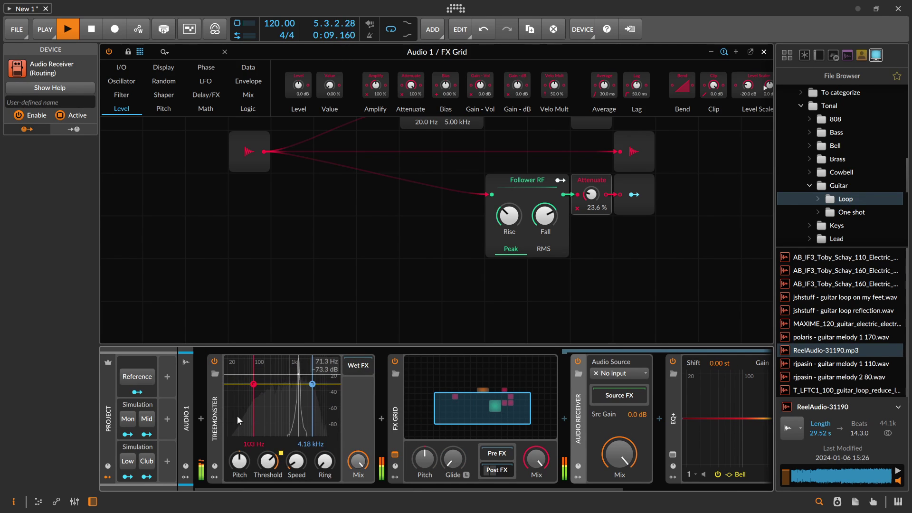
Insert a Tool device before Treemonster at the start of the Audio 1 chain and collapse it
{"action": "left_click", "coordinate": [202, 417]}
{"action": "type", "text": "tool"}
{"action": "key", "text": "Return"}
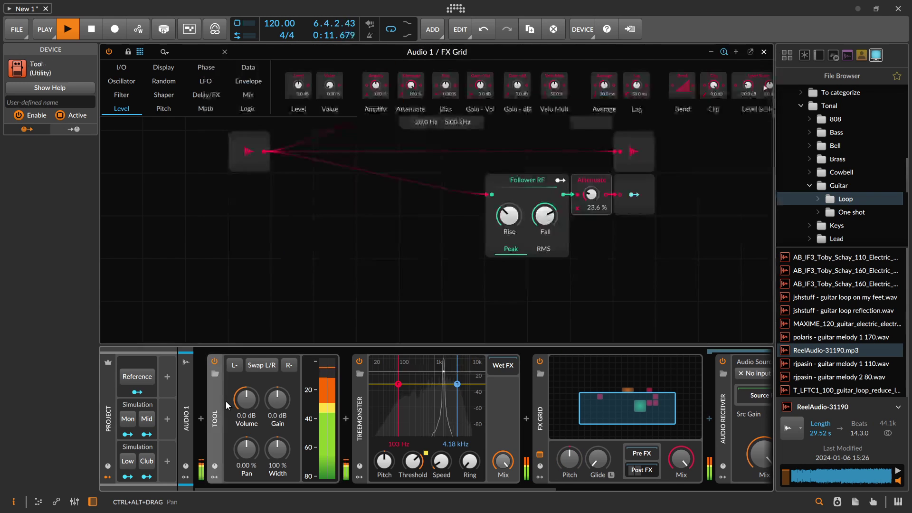
{"action": "double_click", "coordinate": [216, 422]}
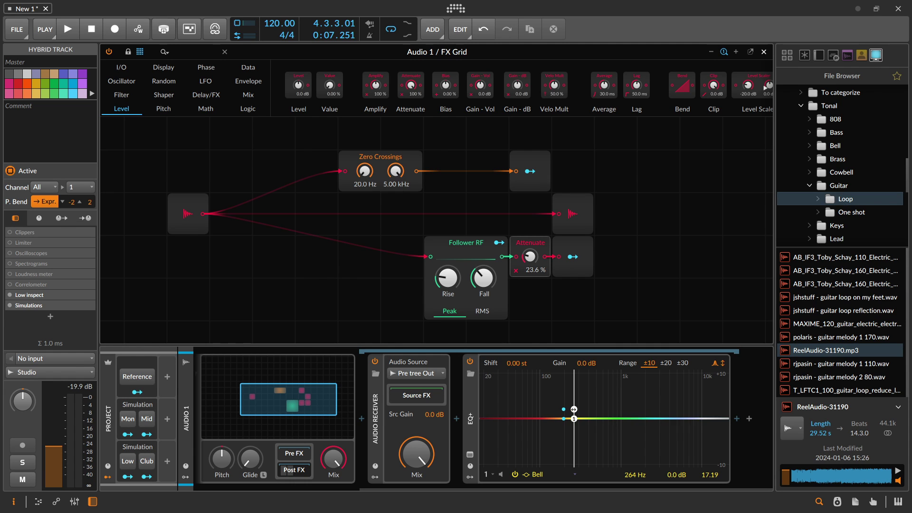
Play the guitar loop to examine the modulated EQ+ notch, and adjust the project's master volume
{"action": "scroll", "coordinate": [342, 413], "scroll_direction": "left", "scroll_amount": 5}
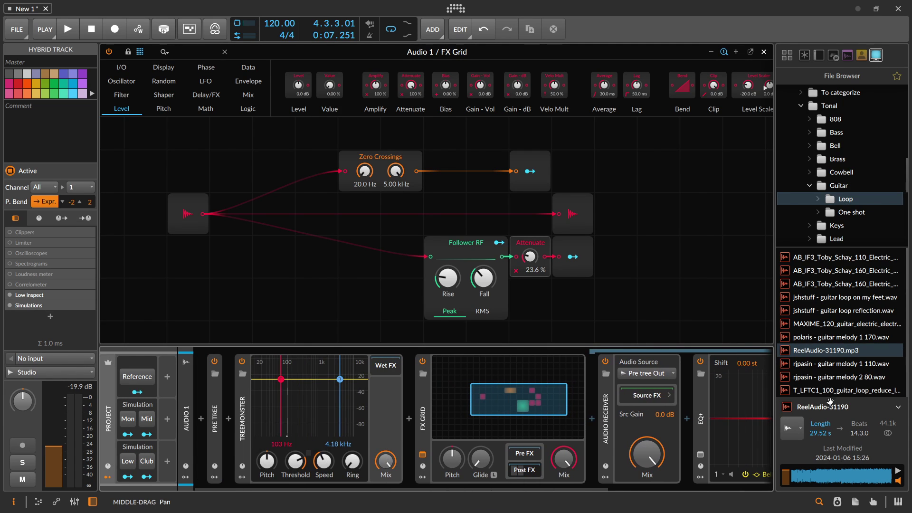
{"action": "scroll", "coordinate": [426, 398], "scroll_direction": "right", "scroll_amount": 3}
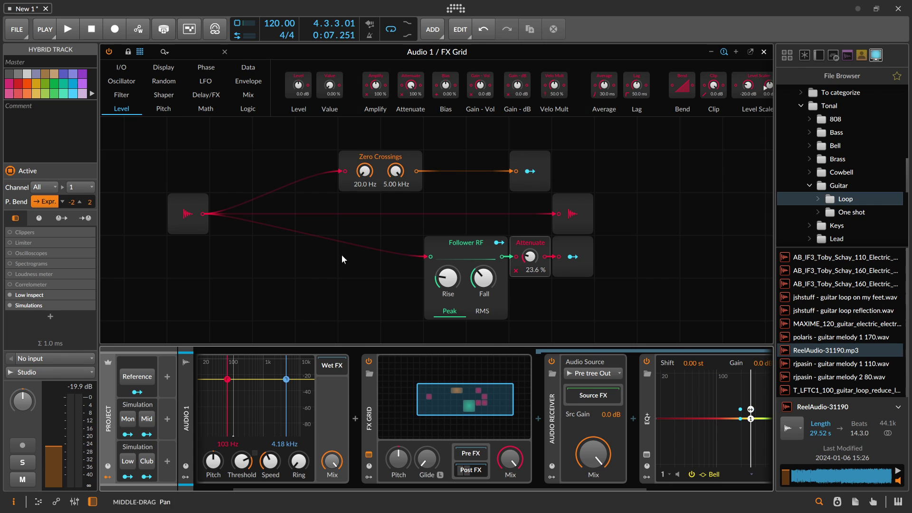
{"action": "scroll", "coordinate": [250, 459], "scroll_direction": "right", "scroll_amount": 3}
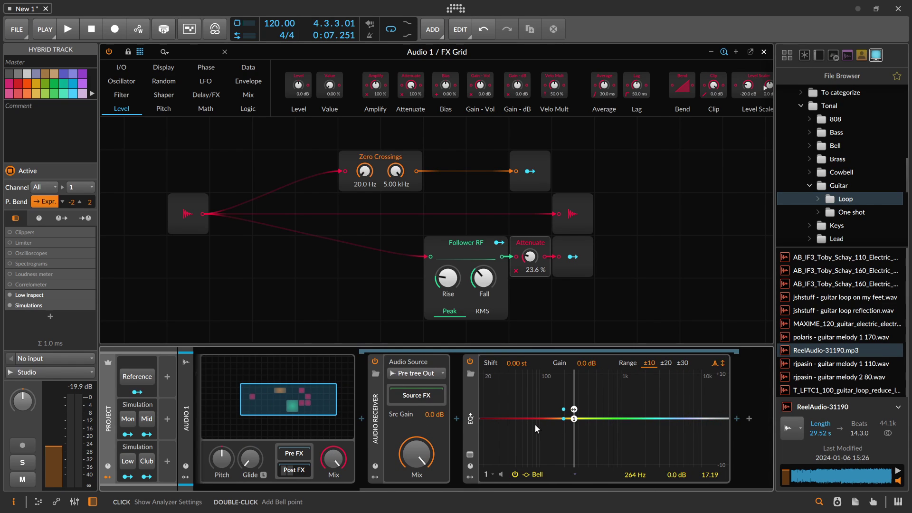
{"action": "left_click", "coordinate": [470, 421]}
{"action": "key", "text": "space"}
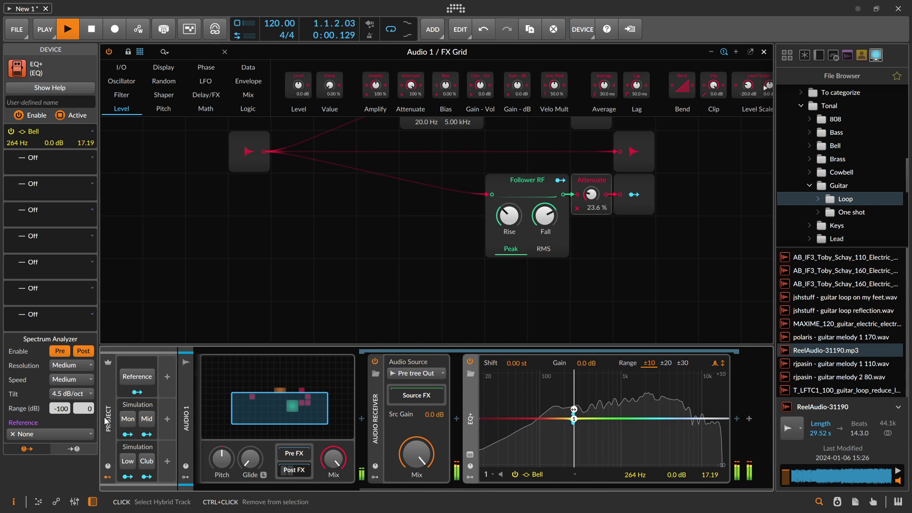
{"action": "left_click", "coordinate": [107, 420]}
{"action": "left_click_drag", "start_coordinate": [57, 440], "coordinate": [57, 433]}
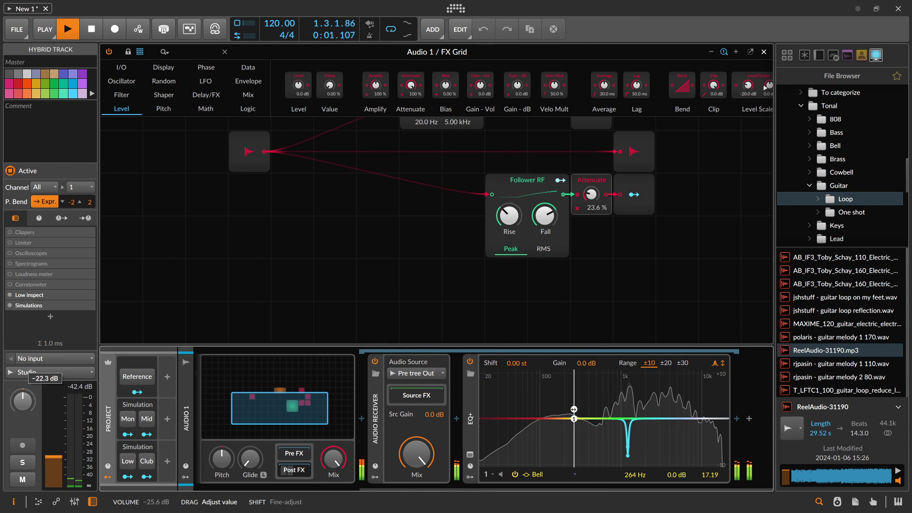
Vary Treemonster's threshold during playback and examine how the EQ+ notch reacts
{"action": "scroll", "coordinate": [296, 460], "scroll_direction": "left", "scroll_amount": 5}
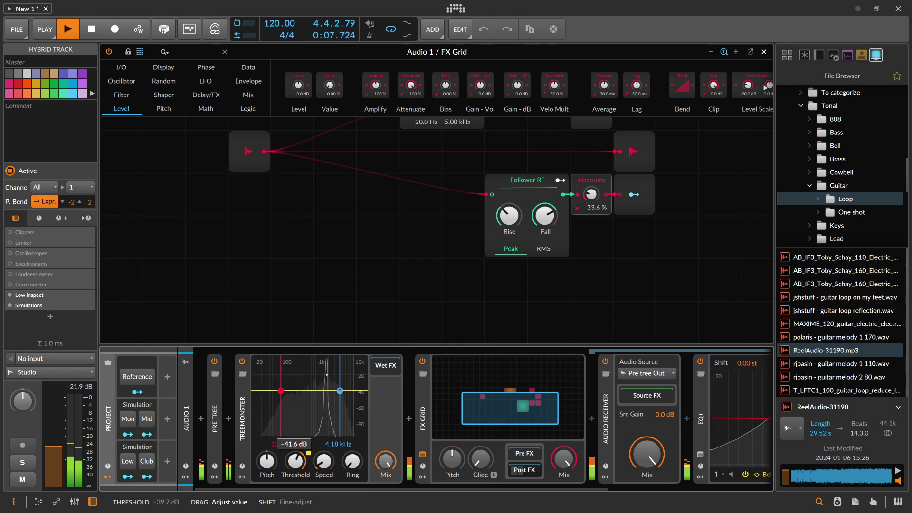
{"action": "left_click_drag", "start_coordinate": [296, 461], "coordinate": [295, 433]}
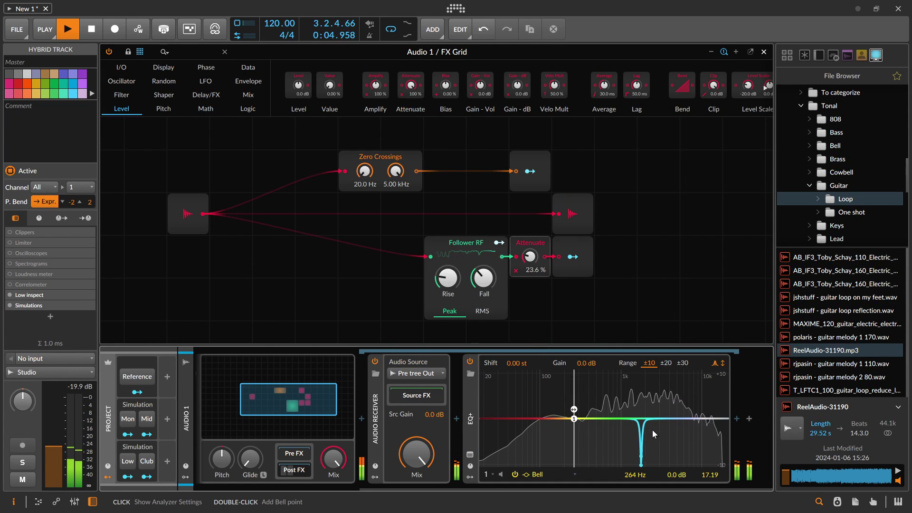
{"action": "left_click", "coordinate": [639, 430]}
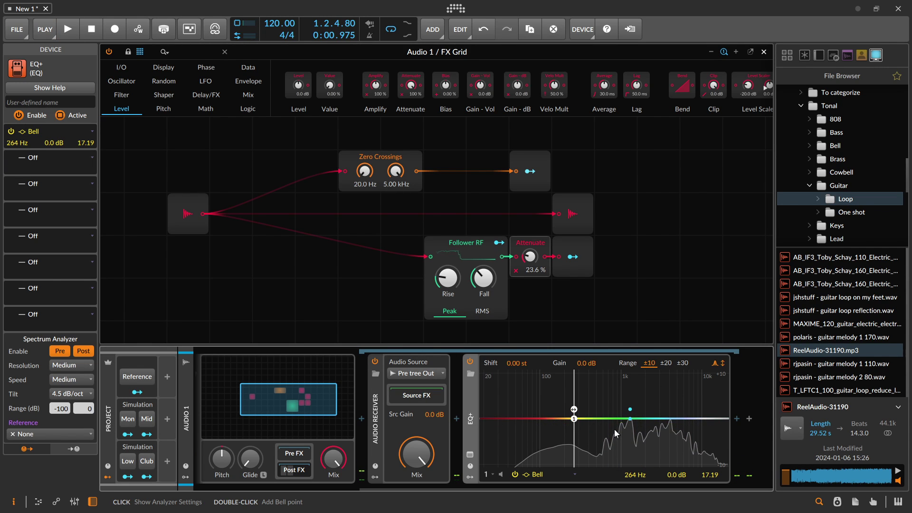
Hide the inspector to widen the workspace, and close and reopen the FX Grid editor
{"action": "scroll", "coordinate": [608, 426], "scroll_direction": "up", "scroll_amount": 3}
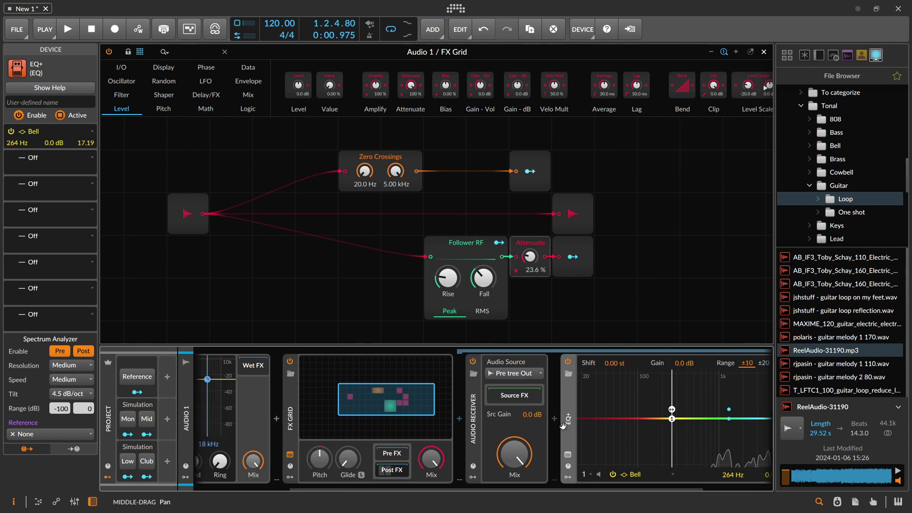
{"action": "left_click", "coordinate": [99, 413]}
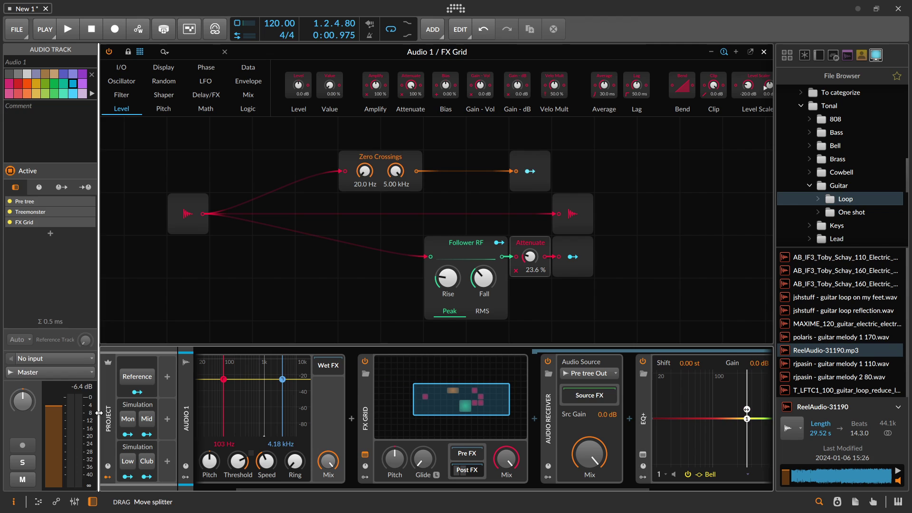
{"action": "left_click_drag", "start_coordinate": [99, 413], "coordinate": [4, 413]}
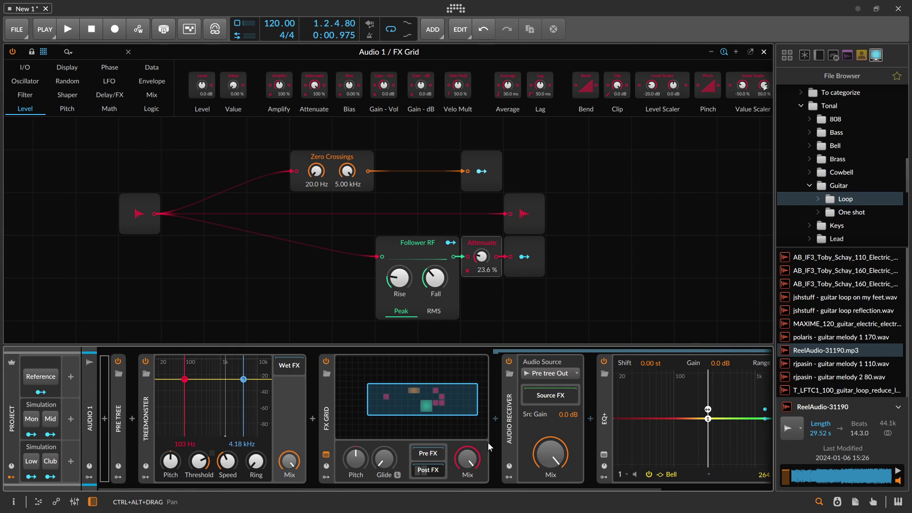
{"action": "scroll", "coordinate": [489, 440], "scroll_direction": "down", "scroll_amount": 1}
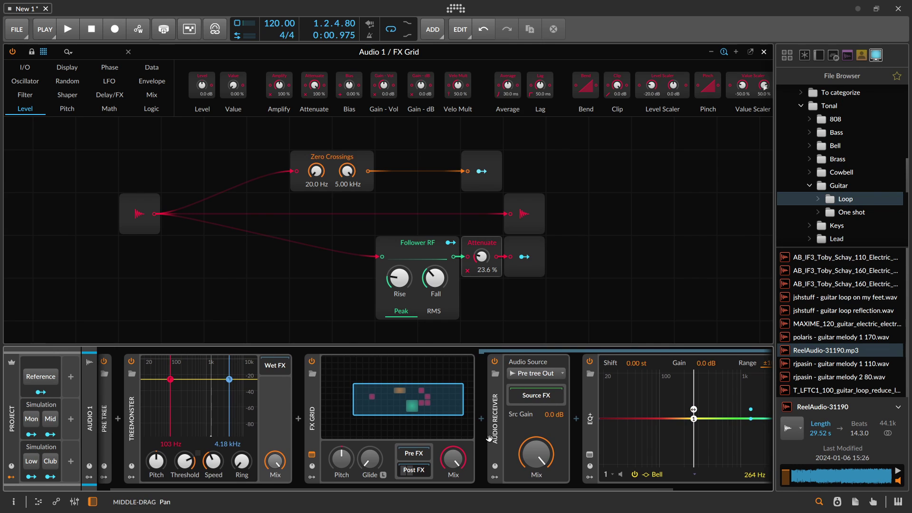
{"action": "mouse_move", "coordinate": [490, 438]}
{"action": "left_mouse_down"}
{"action": "mouse_move", "coordinate": [370, 439]}
{"action": "mouse_move", "coordinate": [505, 438]}
{"action": "left_mouse_up"}
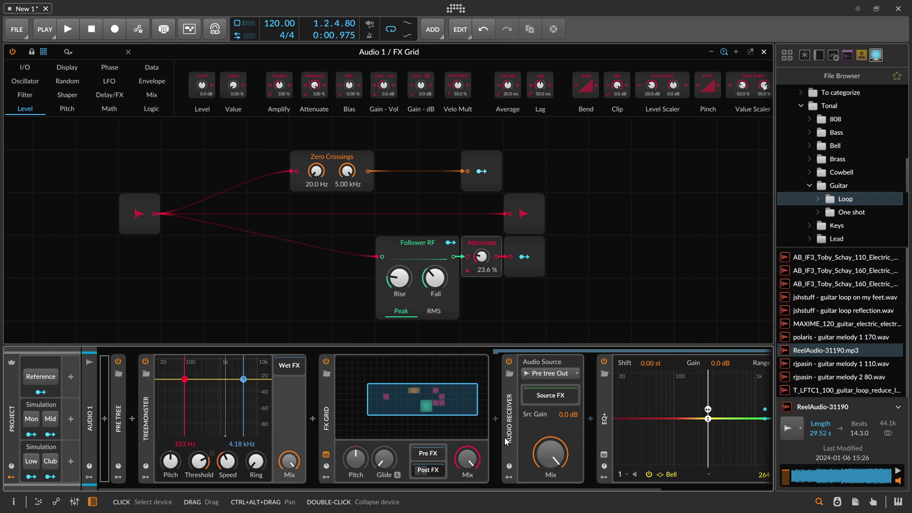
{"action": "left_click", "coordinate": [764, 52]}
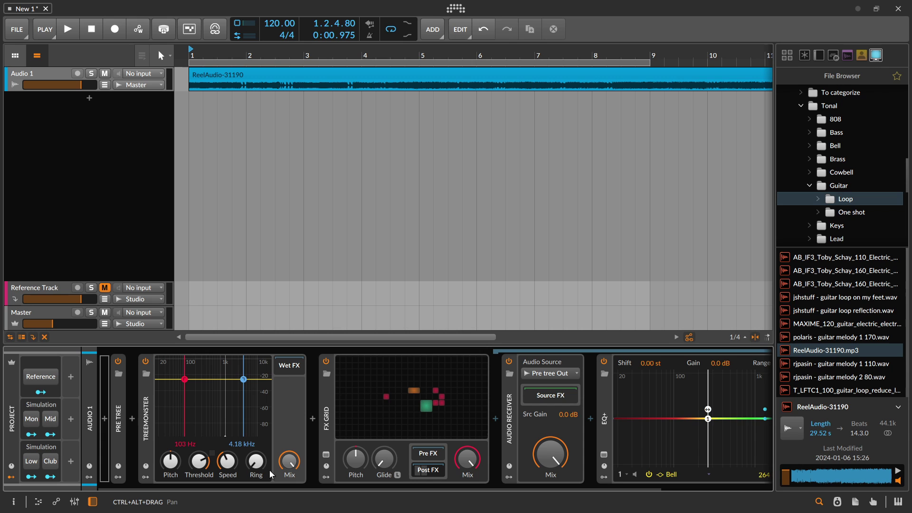
{"action": "left_click", "coordinate": [392, 422]}
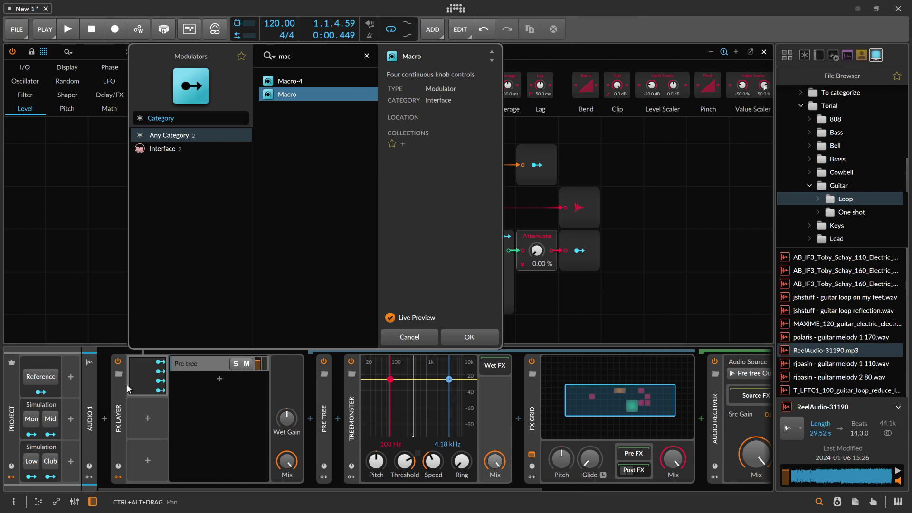
Add a Macro modulator to the FX Layer below Amount, duplicate it and place the copy in the slot underneath
{"action": "left_click", "coordinate": [148, 418]}
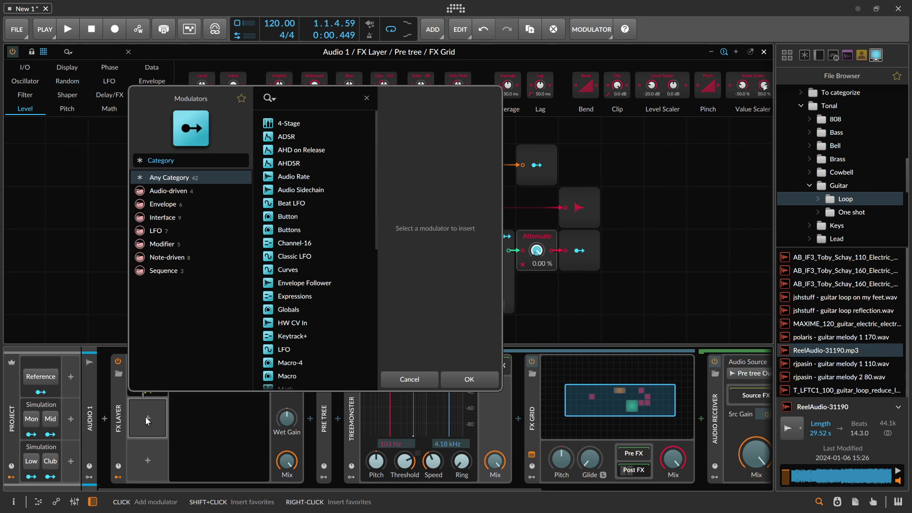
{"action": "double_click", "coordinate": [286, 374]}
{"action": "key", "text": "ctrl+d"}
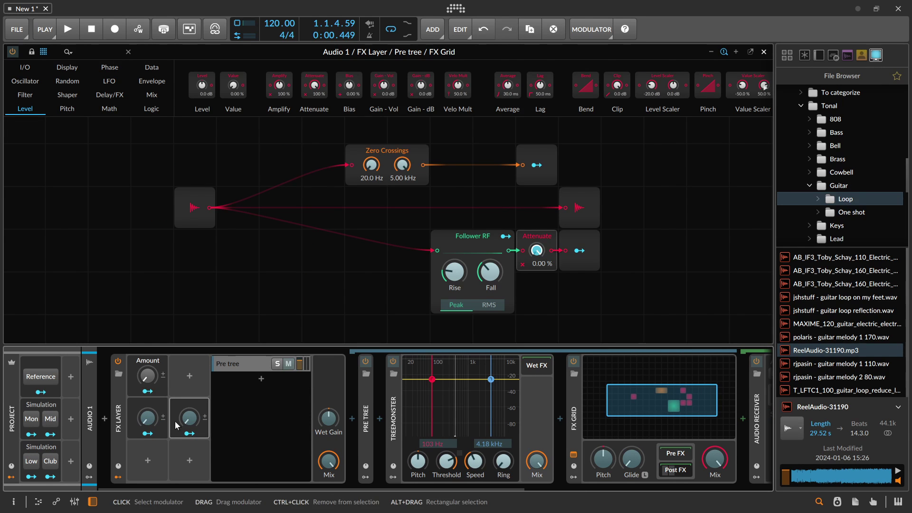
{"action": "left_click_drag", "start_coordinate": [175, 423], "coordinate": [148, 461]}
Map the Rise macro to Follower RF's Rise and the Fall macro to its Fall at full modulation amount
{"action": "left_click", "coordinate": [148, 434]}
{"action": "left_click_drag", "start_coordinate": [457, 278], "coordinate": [457, 234]}
{"action": "left_click", "coordinate": [148, 476]}
{"action": "left_click_drag", "start_coordinate": [490, 272], "coordinate": [490, 297]}
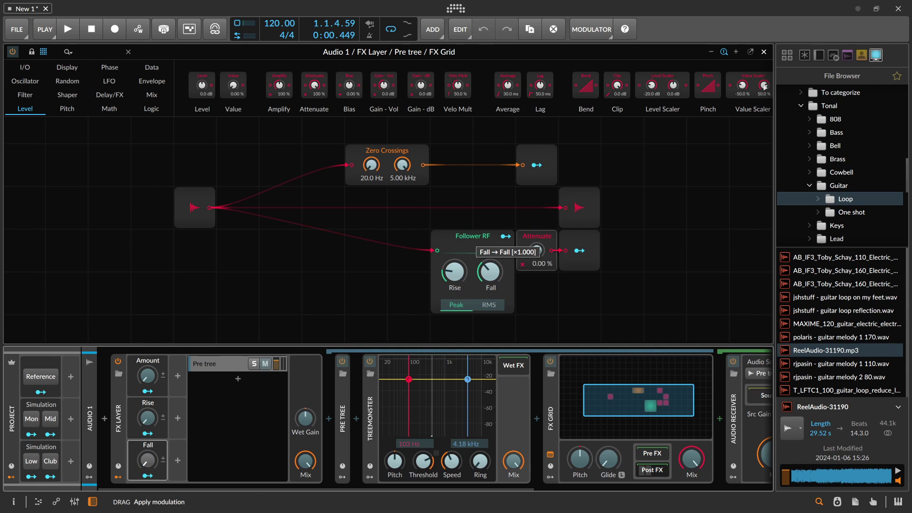
{"action": "left_click", "coordinate": [154, 476]}
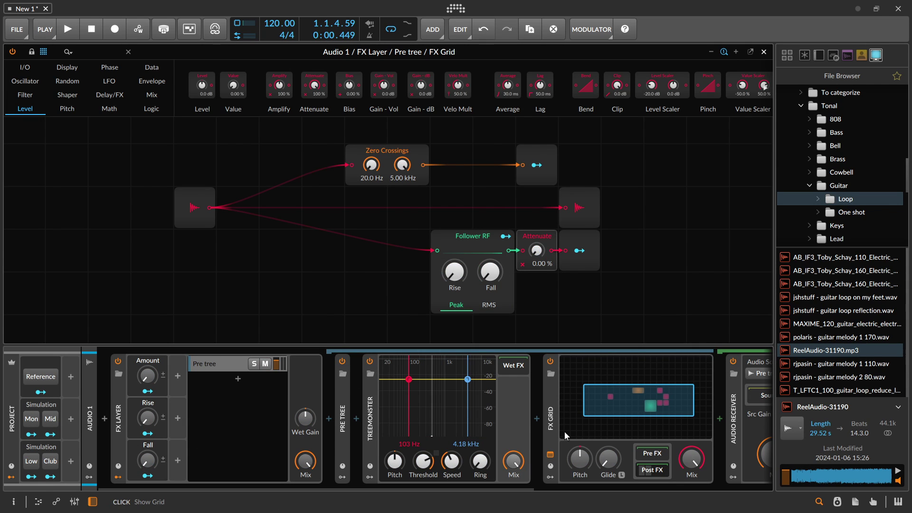
Move the Pre tree and Treemonster devices into the FX Grid's Pre FX chain
{"action": "left_click_drag", "start_coordinate": [565, 432], "coordinate": [546, 431]}
{"action": "left_click", "coordinate": [547, 419]}
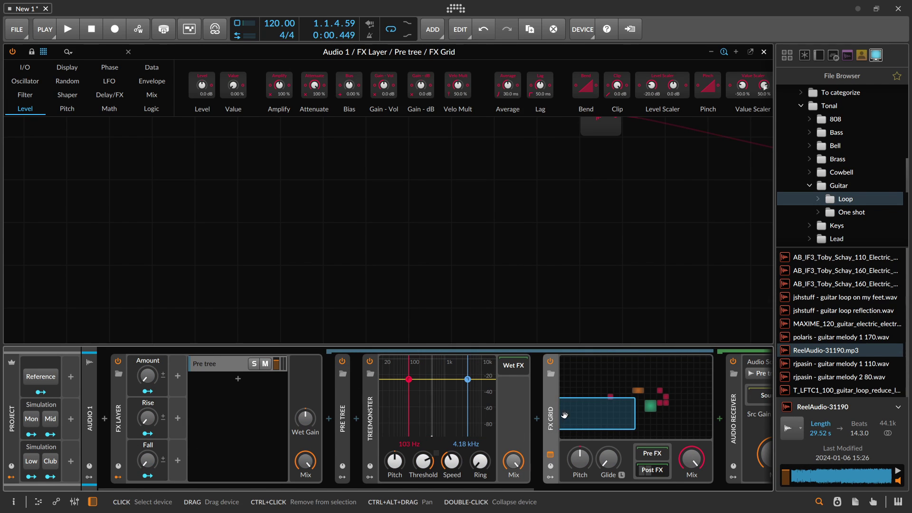
{"action": "left_click", "coordinate": [343, 437]}
{"action": "left_click_drag", "start_coordinate": [371, 430], "coordinate": [462, 470]}
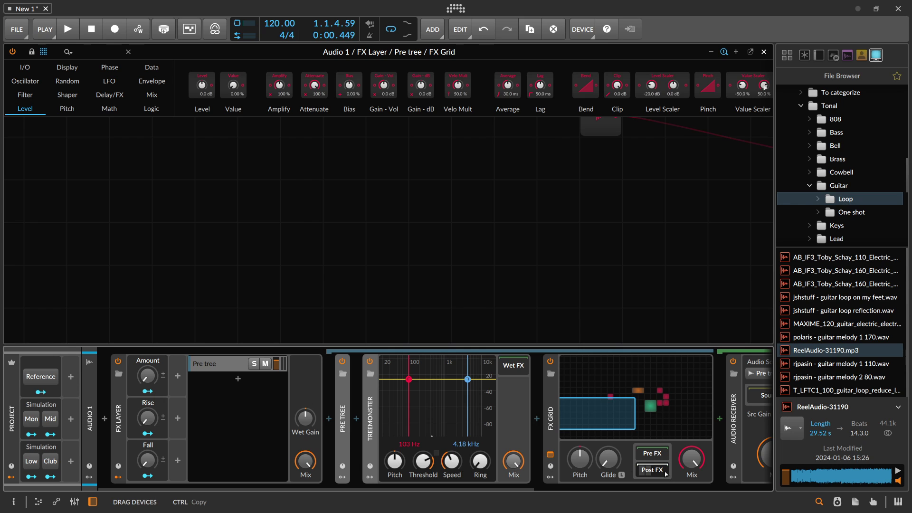
{"action": "left_click_drag", "start_coordinate": [658, 454], "coordinate": [659, 454]}
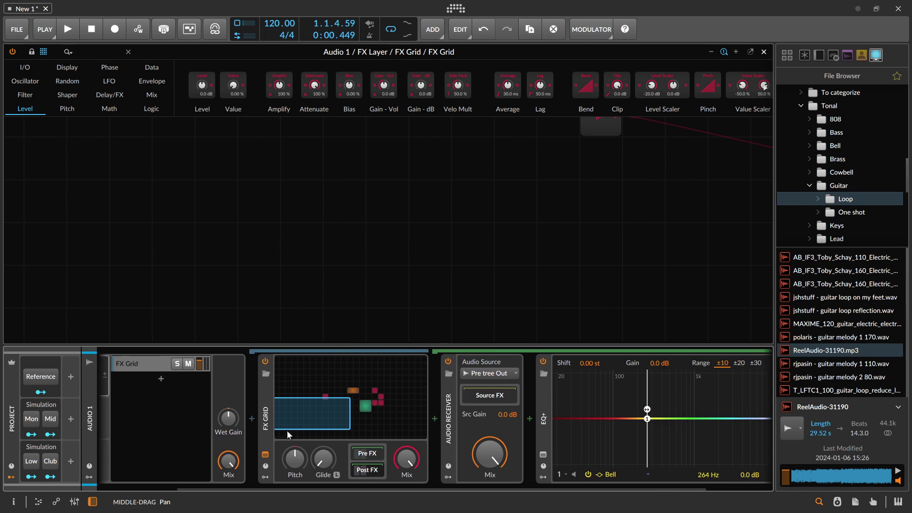
Map the FX Layer's q macro to the Q of the EQ+ Bell band
{"action": "scroll", "coordinate": [287, 431], "scroll_direction": "left", "scroll_amount": 1}
{"action": "left_click", "coordinate": [139, 390]}
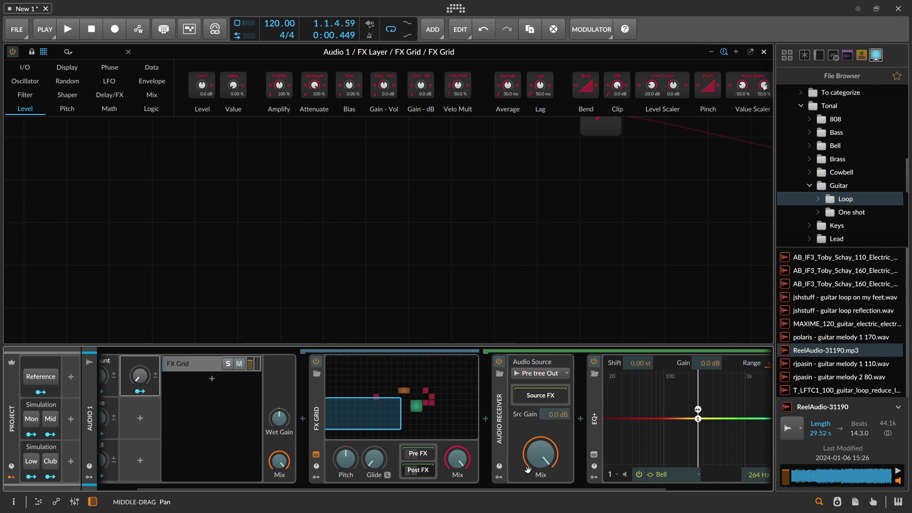
{"action": "scroll", "coordinate": [434, 418], "scroll_direction": "right", "scroll_amount": 3}
{"action": "left_click_drag", "start_coordinate": [698, 475], "coordinate": [699, 427]}
{"action": "left_click_drag", "start_coordinate": [698, 475], "coordinate": [699, 474]}
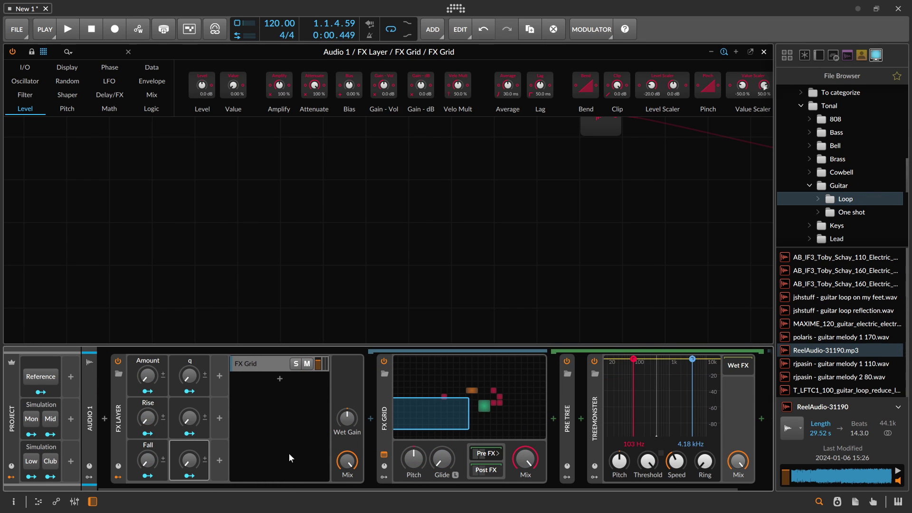
Map the Threshold macro to Treemonster's threshold and the Speed macro to its speed
{"action": "left_click", "coordinate": [189, 434]}
{"action": "left_click_drag", "start_coordinate": [648, 462], "coordinate": [647, 418]}
{"action": "key", "text": "Escape"}
{"action": "left_click_drag", "start_coordinate": [676, 461], "coordinate": [676, 413]}
{"action": "left_click", "coordinate": [190, 476]}
{"action": "key", "text": "Escape"}
Copy the FX Grid and paste it into its own Post FX chain after the EQ+
{"action": "left_click", "coordinate": [394, 439]}
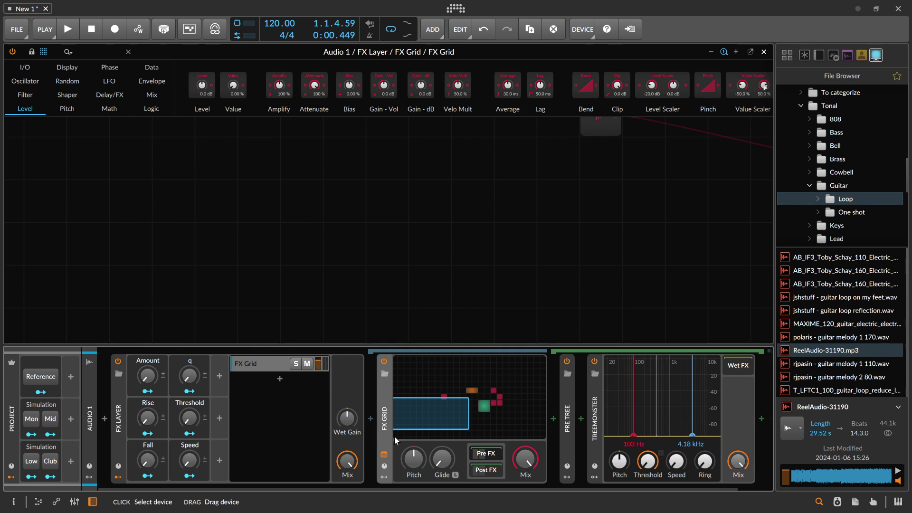
{"action": "left_click_drag", "start_coordinate": [495, 472], "coordinate": [490, 471]}
{"action": "right_click", "coordinate": [382, 387]}
{"action": "left_click", "coordinate": [433, 397]}
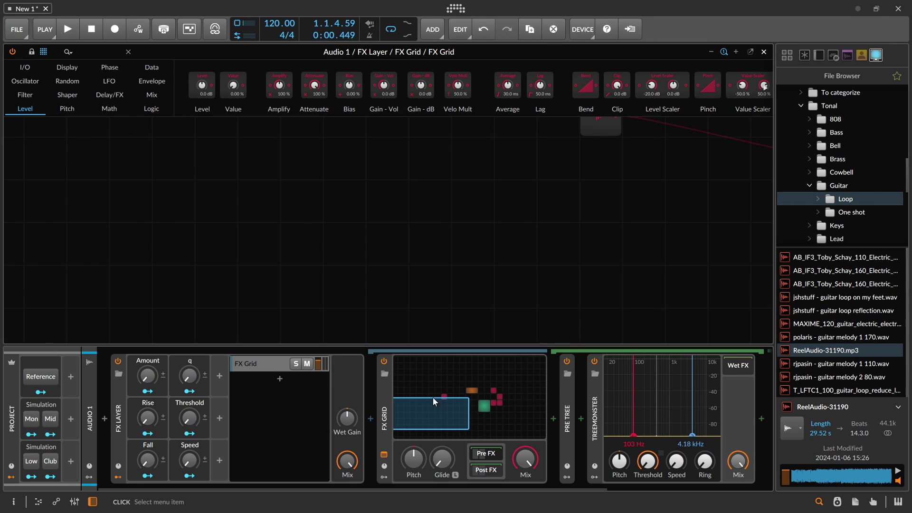
{"action": "left_click", "coordinate": [484, 474]}
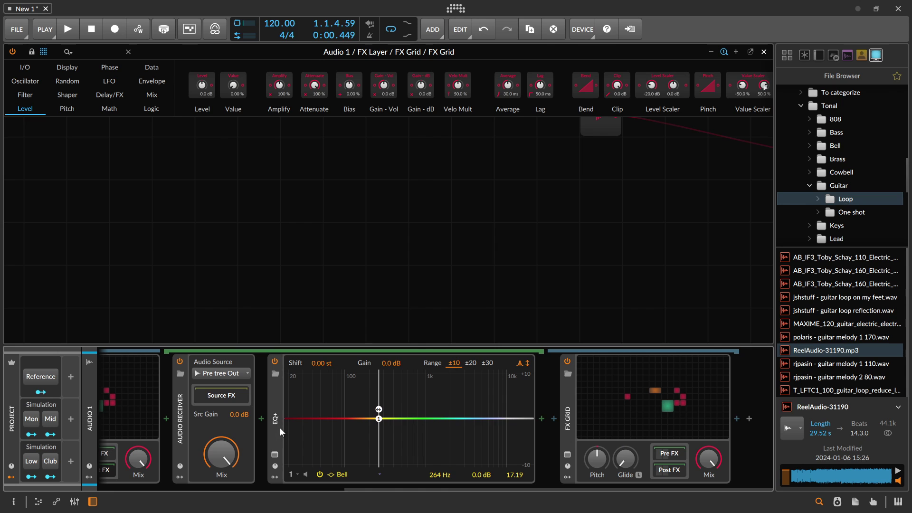
{"action": "left_click", "coordinate": [279, 428]}
{"action": "key", "text": "ctrl+v"}
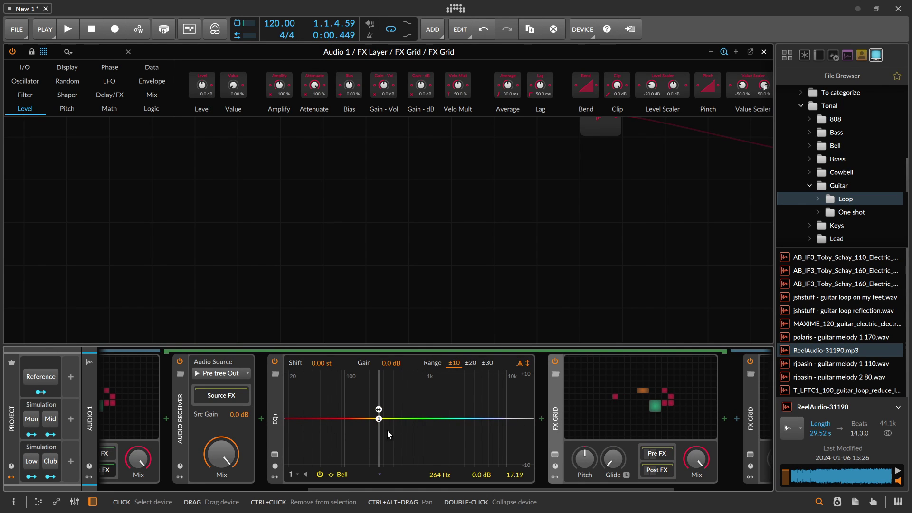
Limit the Treemonster in the outer FX Grid's Pre FX chain to 19.4 Hz low and 215 Hz high frequency
{"action": "left_click_drag", "start_coordinate": [387, 435], "coordinate": [732, 421]}
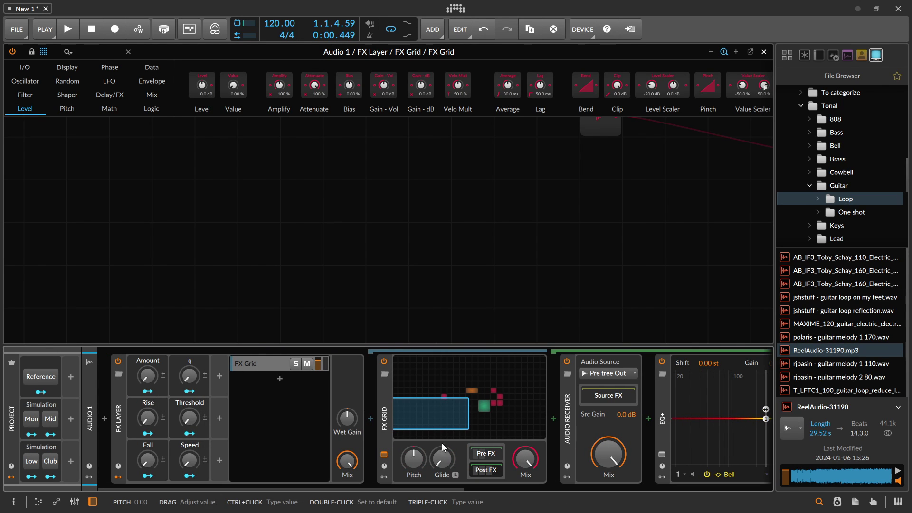
{"action": "left_click", "coordinate": [485, 453]}
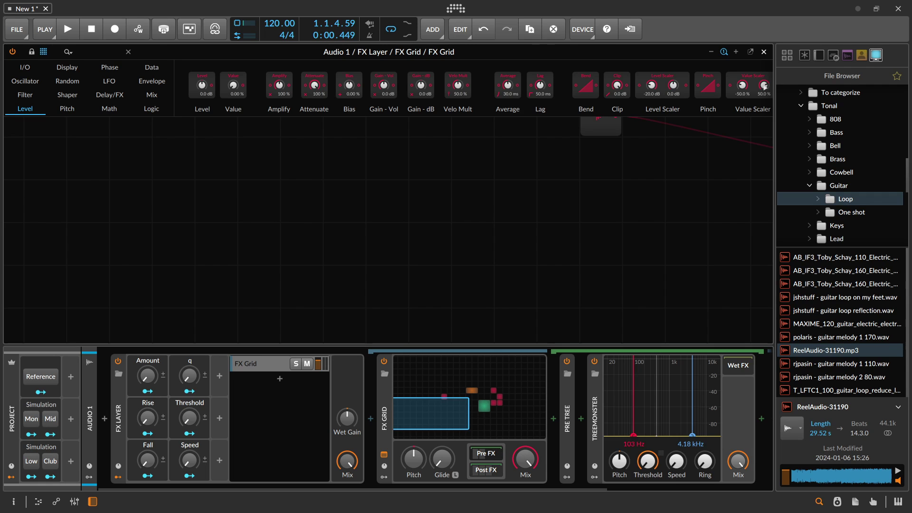
{"action": "left_click_drag", "start_coordinate": [633, 436], "coordinate": [607, 435]}
{"action": "left_click_drag", "start_coordinate": [693, 436], "coordinate": [681, 436]}
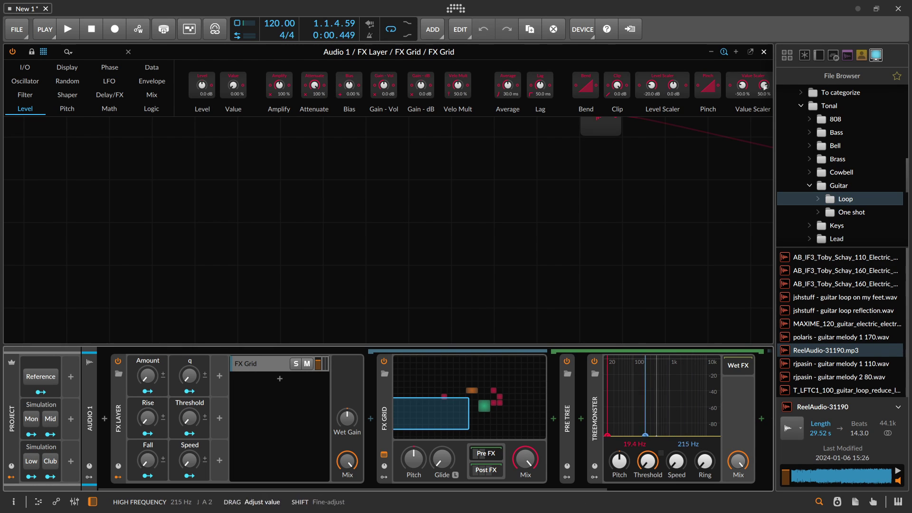
Limit the nested FX Grid's Treemonster to 227 Hz low and 2.27 kHz high frequency
{"action": "left_click", "coordinate": [486, 453]}
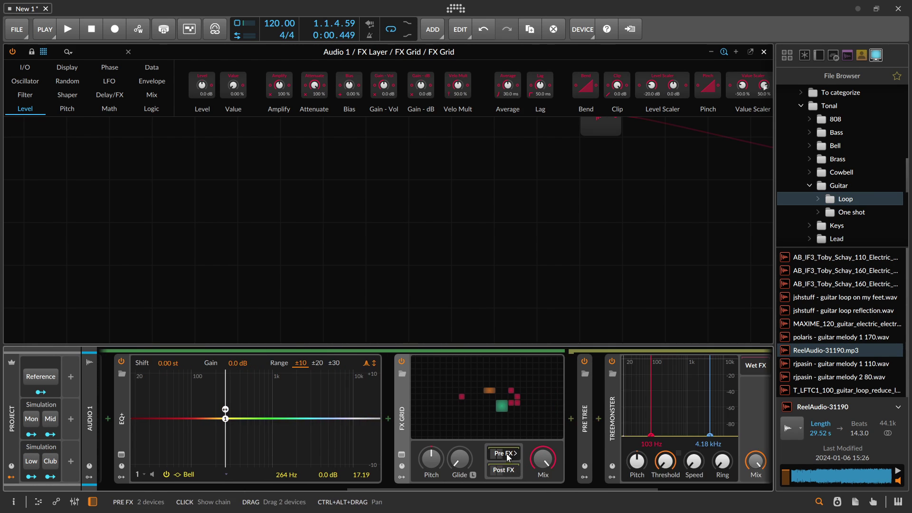
{"action": "scroll", "coordinate": [507, 454], "scroll_direction": "right", "scroll_amount": 3}
{"action": "left_click_drag", "start_coordinate": [479, 435], "coordinate": [528, 436]}
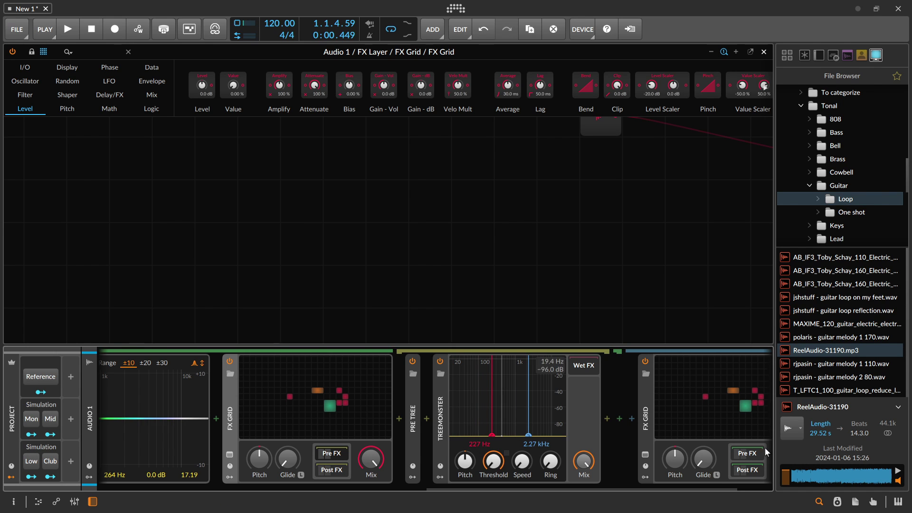
Copy the nested FX Grid and paste it after the EQ+ in its own Post FX chain
{"action": "left_click", "coordinate": [232, 419]}
{"action": "right_click", "coordinate": [232, 420]}
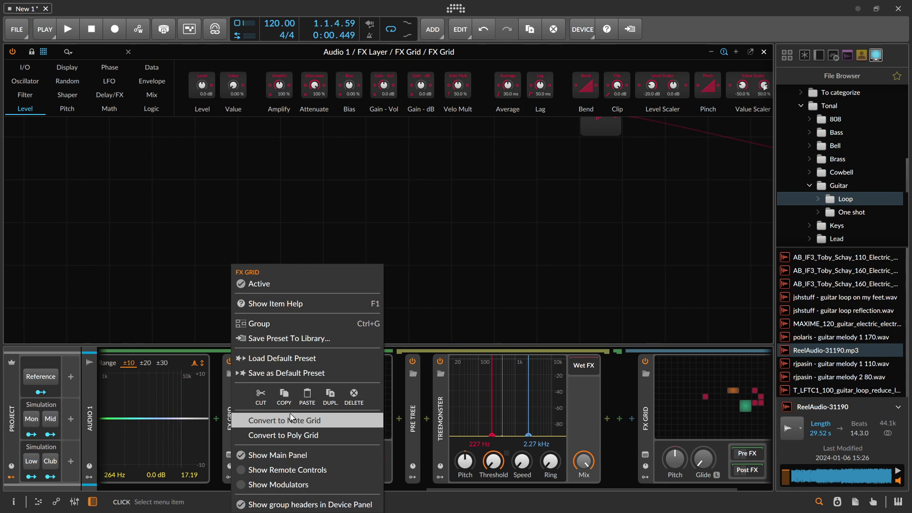
{"action": "left_click", "coordinate": [284, 400]}
{"action": "left_click", "coordinate": [332, 471]}
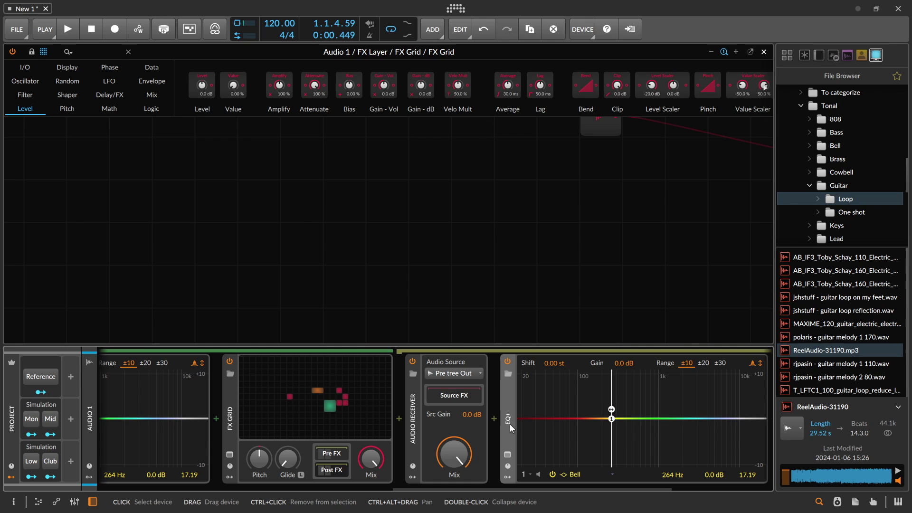
{"action": "scroll", "coordinate": [516, 422], "scroll_direction": "right", "scroll_amount": 5}
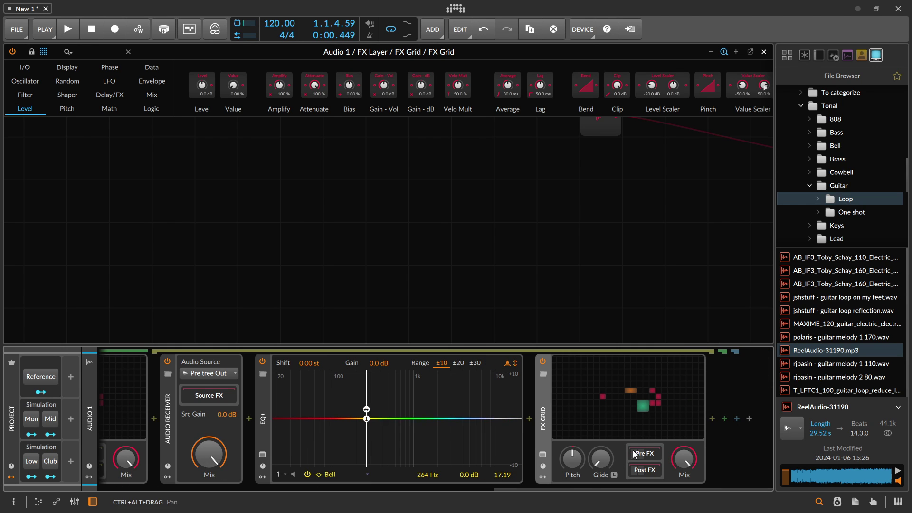
Limit the innermost FX Grid's Treemonster to 2.27 kHz low and 19.9 kHz high frequency
{"action": "scroll", "coordinate": [531, 441], "scroll_direction": "right", "scroll_amount": 4}
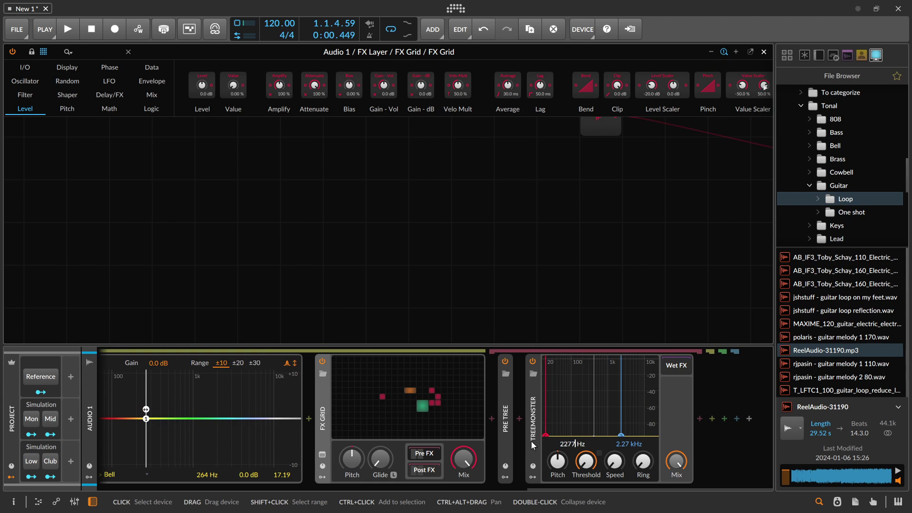
{"action": "key", "text": "Return"}
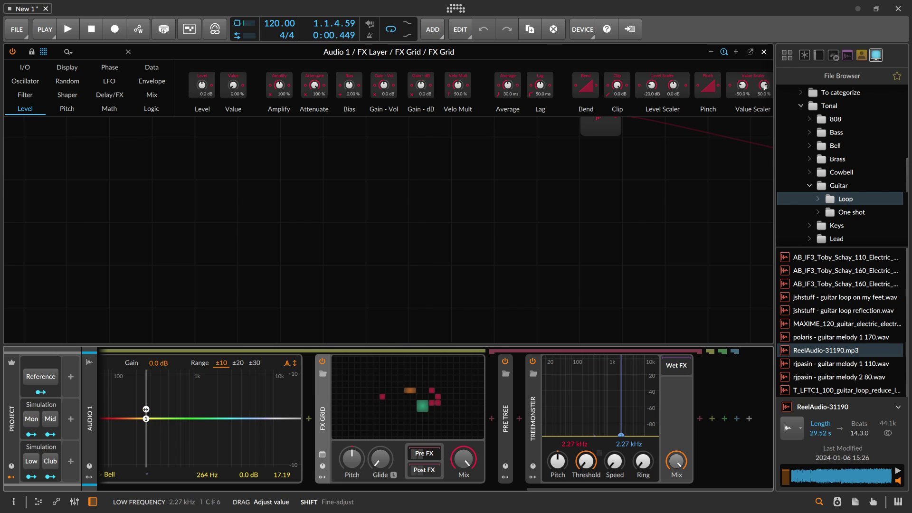
{"action": "left_click_drag", "start_coordinate": [624, 447], "coordinate": [625, 408]}
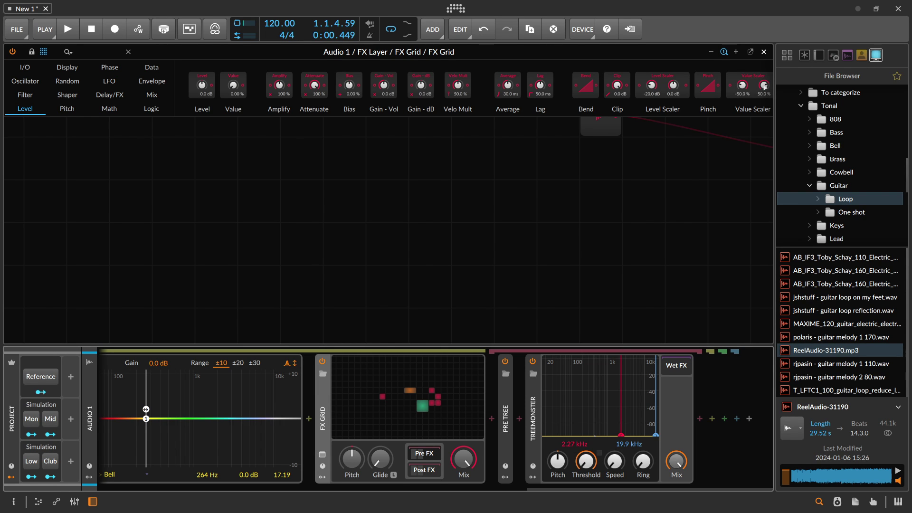
Play the guitar loop through the nested bands and set the FX Layer's Amount macro to 41.2 %
{"action": "left_click_drag", "start_coordinate": [570, 458], "coordinate": [903, 445]}
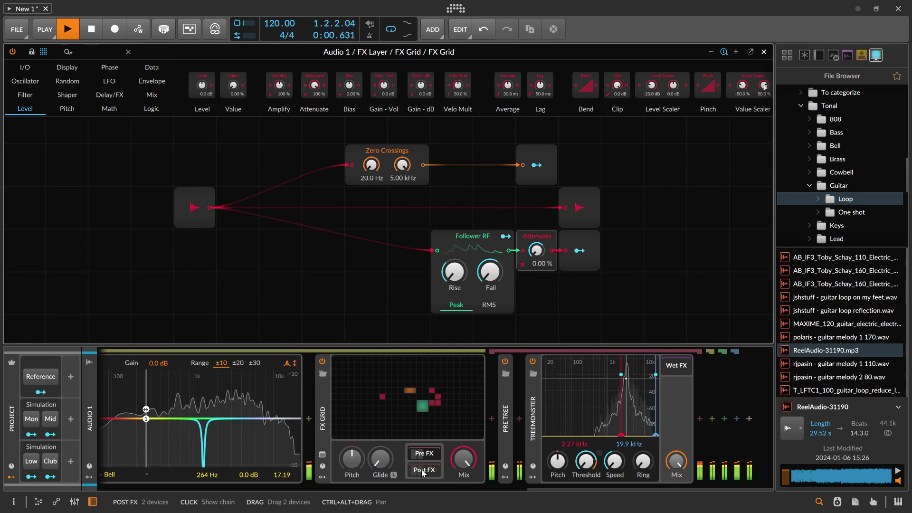
{"action": "left_click", "coordinate": [424, 470]}
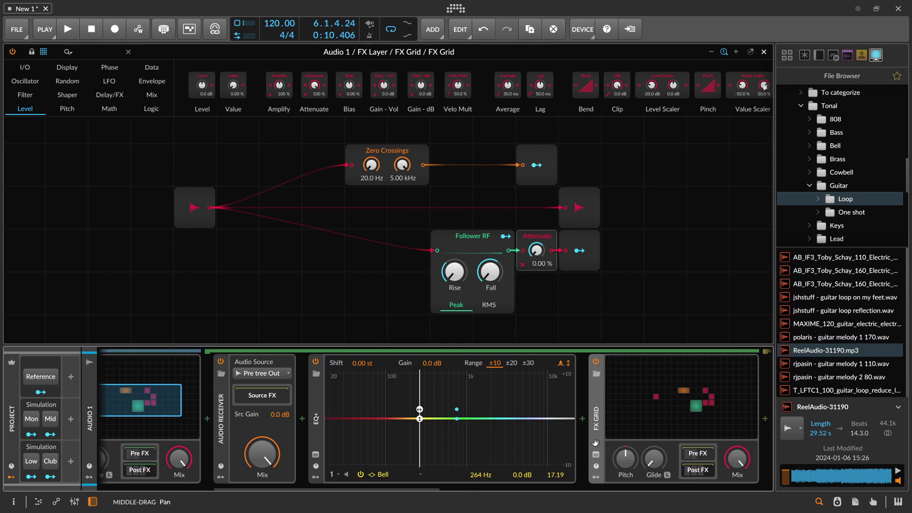
{"action": "scroll", "coordinate": [418, 460], "scroll_direction": "up", "scroll_amount": 3}
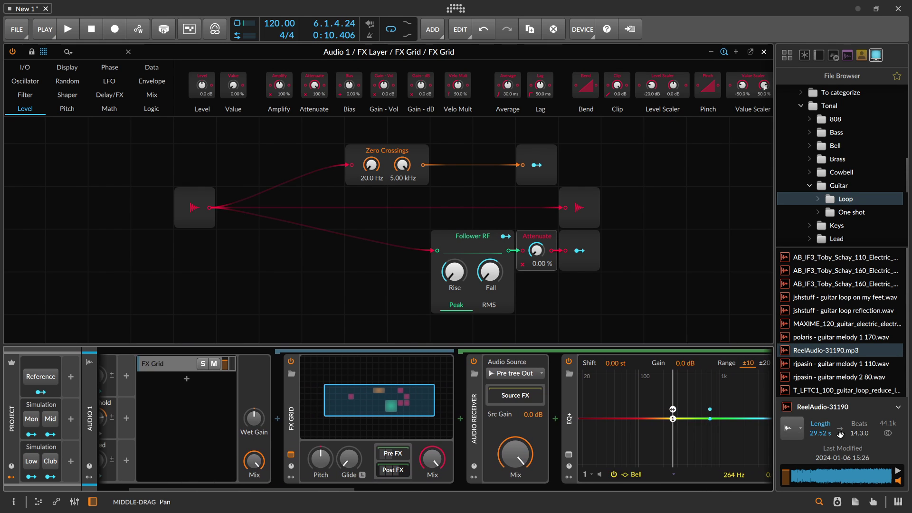
{"action": "scroll", "coordinate": [418, 460], "scroll_direction": "down", "scroll_amount": 3}
{"action": "left_click_drag", "start_coordinate": [387, 440], "coordinate": [776, 433]}
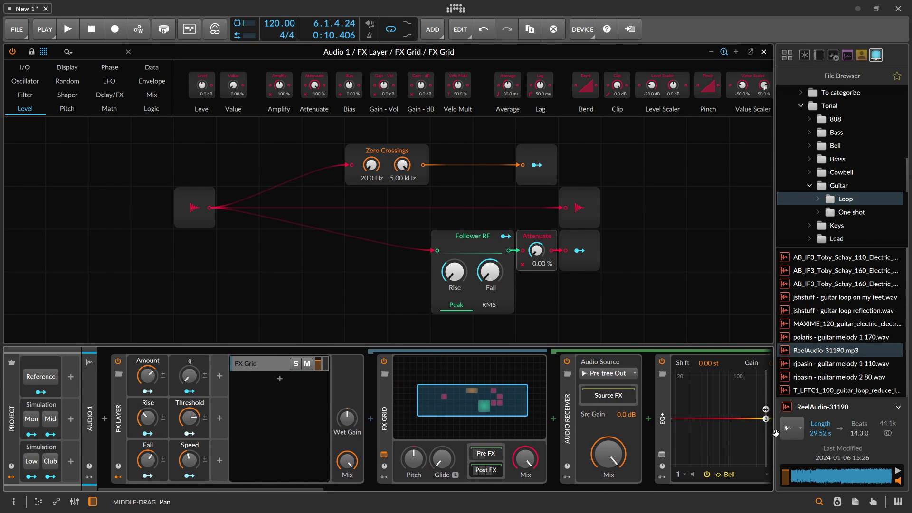
{"action": "left_click_drag", "start_coordinate": [157, 378], "coordinate": [157, 394]}
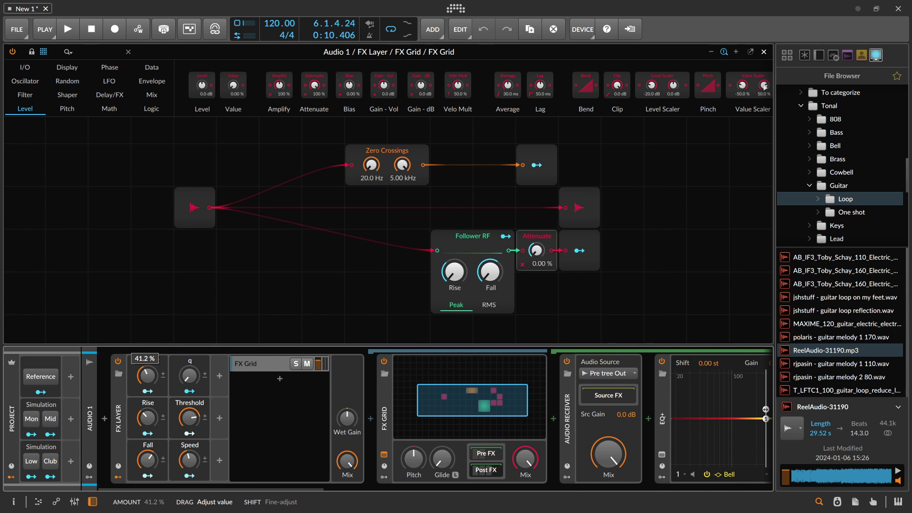
Look over the chain of nested FX Grids inside the FX Layer
{"action": "left_click_drag", "start_coordinate": [756, 414], "coordinate": [323, 416]}
{"action": "left_click_drag", "start_coordinate": [625, 401], "coordinate": [220, 413]}
{"action": "left_click_drag", "start_coordinate": [660, 414], "coordinate": [911, 397]}
{"action": "scroll", "coordinate": [475, 418], "scroll_direction": "up", "scroll_amount": 3}
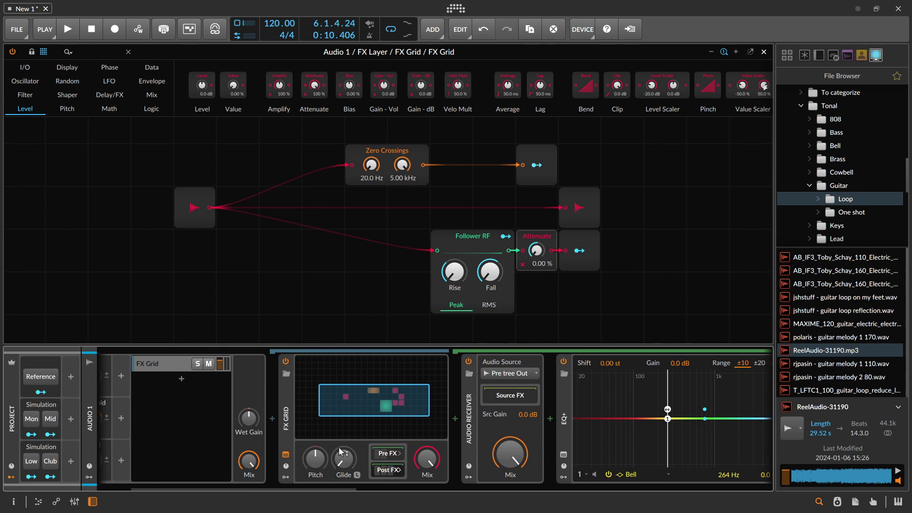
{"action": "scroll", "coordinate": [581, 426], "scroll_direction": "up", "scroll_amount": 2}
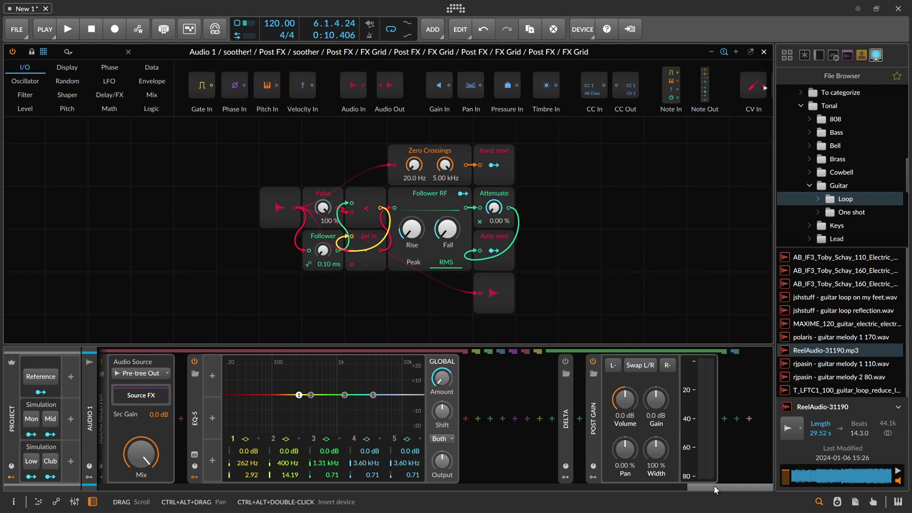
Inspect the soother! device and the Utils and EQ+ devices in its Pre FX chain
{"action": "left_click_drag", "start_coordinate": [714, 486], "coordinate": [127, 491]}
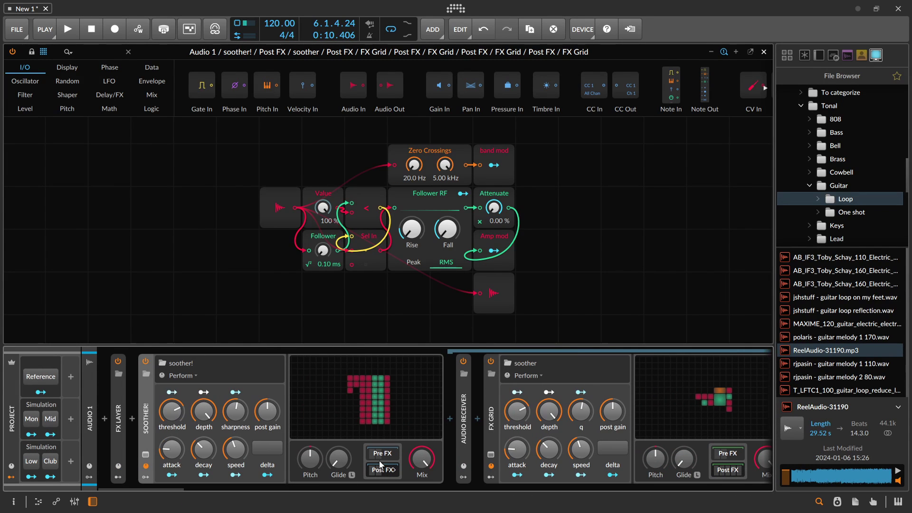
{"action": "left_click", "coordinate": [380, 467]}
{"action": "left_click_drag", "start_coordinate": [677, 392], "coordinate": [657, 390]}
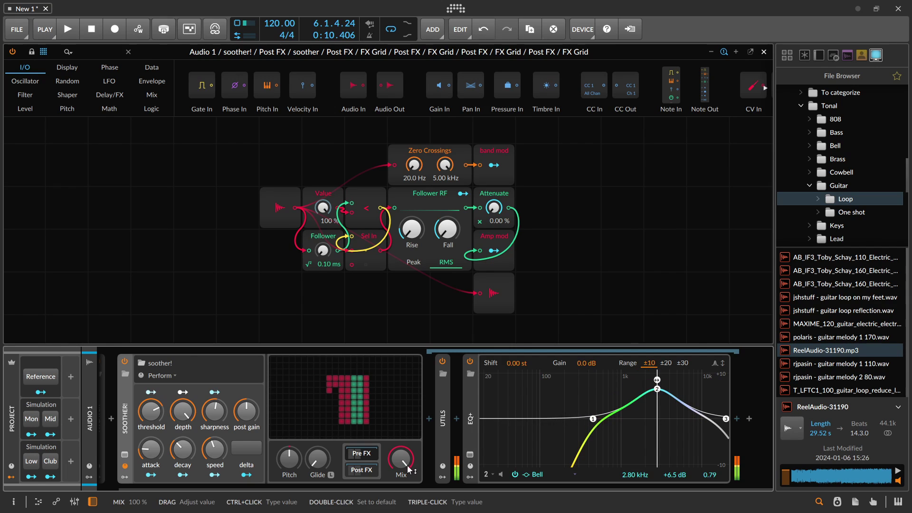
{"action": "double_click", "coordinate": [125, 424]}
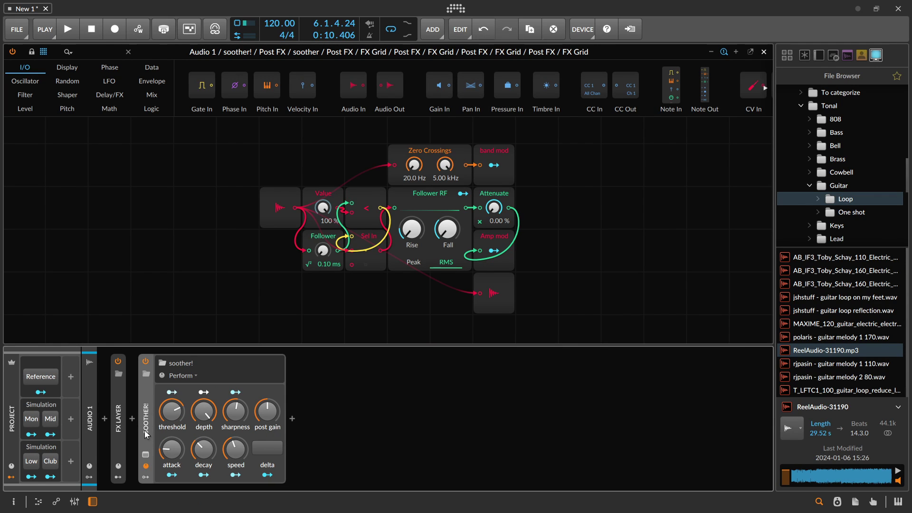
{"action": "left_click", "coordinate": [144, 429]}
{"action": "left_click_drag", "start_coordinate": [390, 475], "coordinate": [230, 474]}
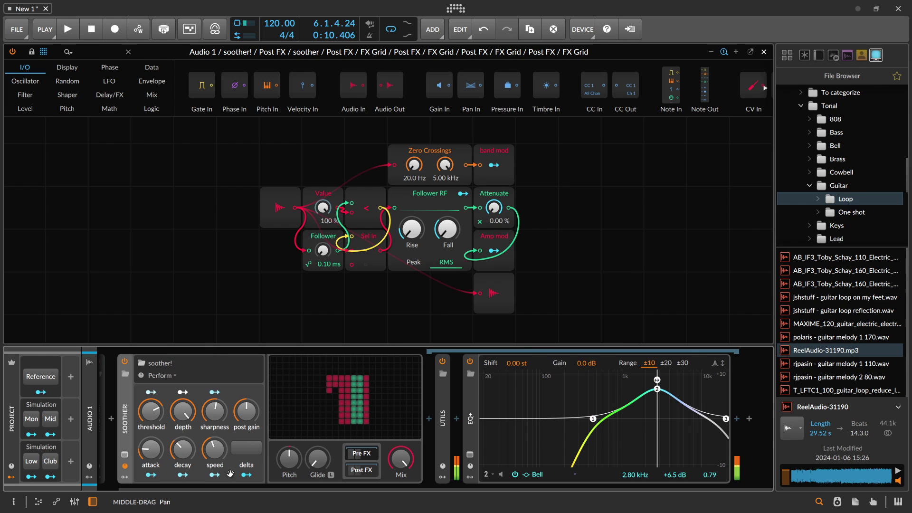
Examine the soother! Post FX chain with the nested soother FX Grid, its Audio Receiver and EQ-5
{"action": "left_click", "coordinate": [361, 470]}
{"action": "left_click_drag", "start_coordinate": [370, 475], "coordinate": [34, 477]}
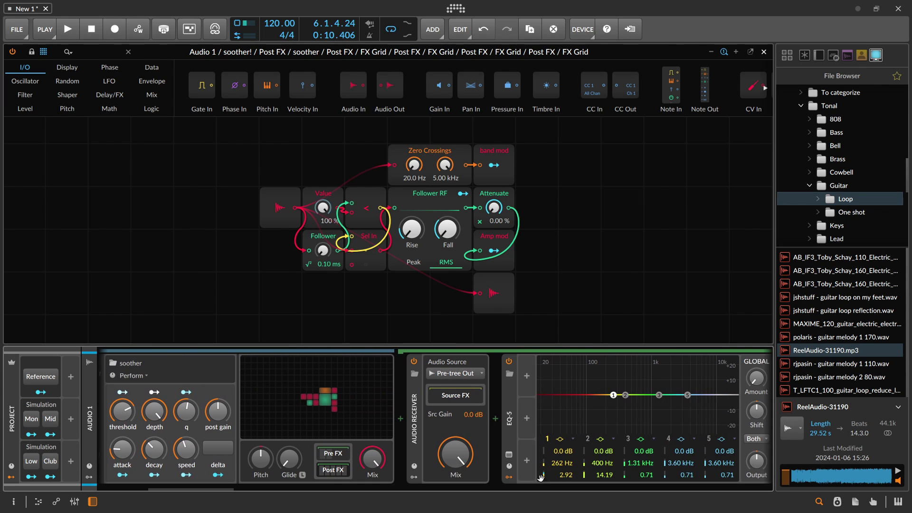
{"action": "left_click_drag", "start_coordinate": [558, 480], "coordinate": [894, 476]}
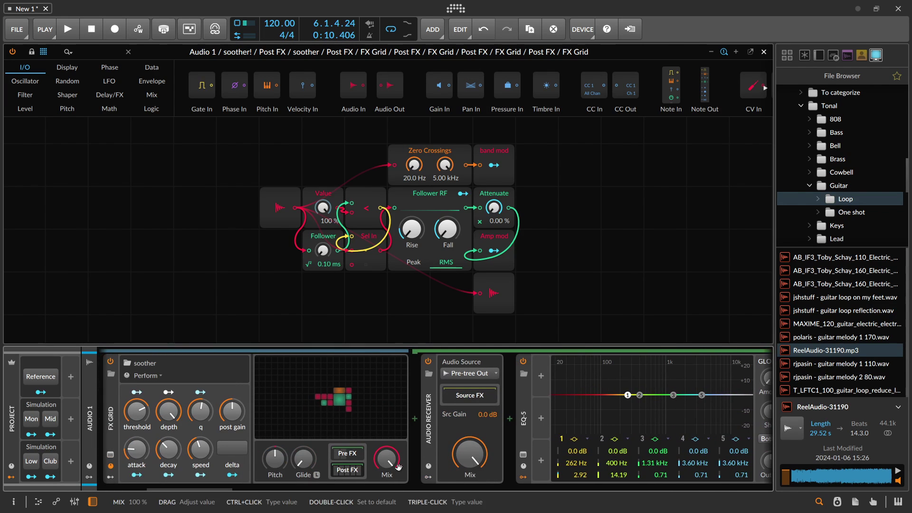
{"action": "left_click_drag", "start_coordinate": [219, 460], "coordinate": [380, 460]}
{"action": "scroll", "coordinate": [381, 456], "scroll_direction": "up", "scroll_amount": 1}
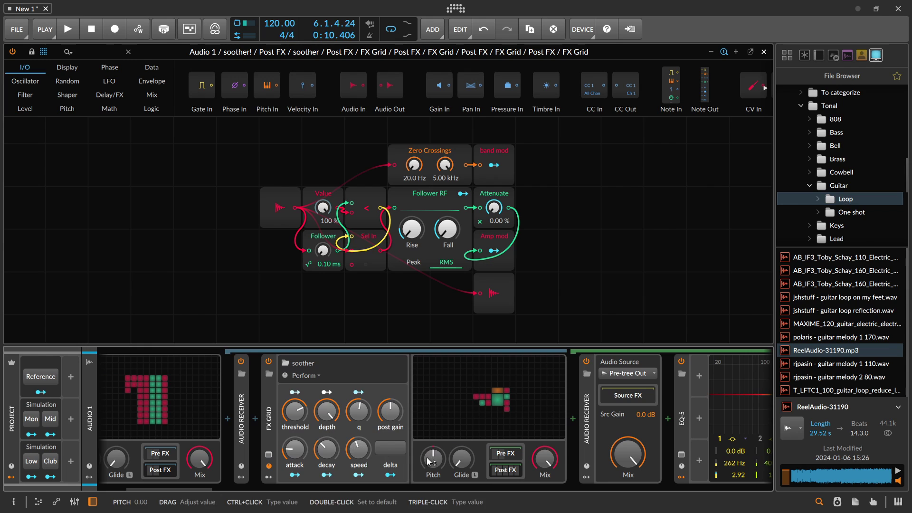
{"action": "scroll", "coordinate": [375, 455], "scroll_direction": "down", "scroll_amount": 3}
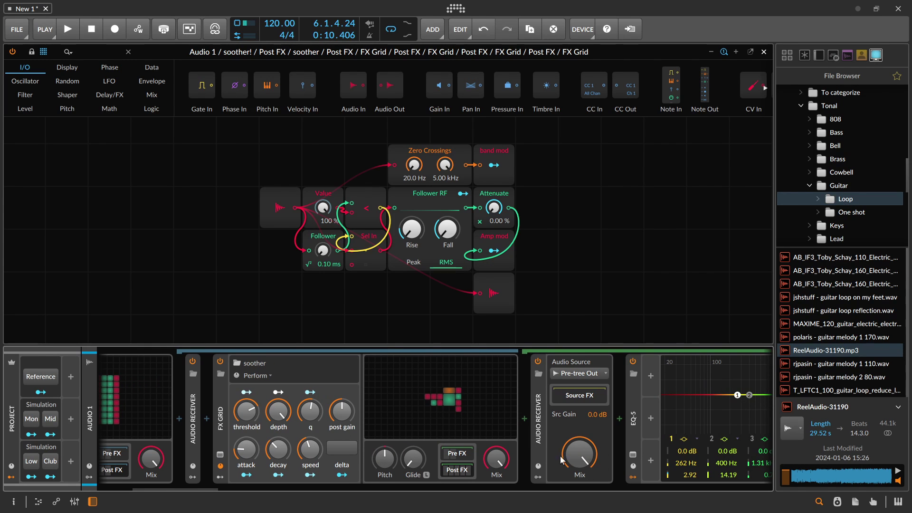
{"action": "scroll", "coordinate": [323, 417], "scroll_direction": "down", "scroll_amount": 1}
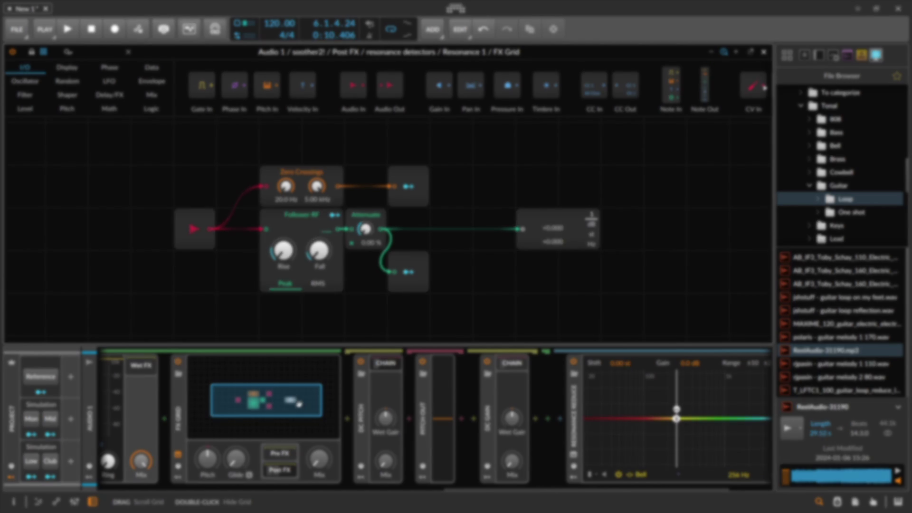
Examine the Resonance 1 detector's grid patch in soother2! and the freq 1 modulator of Resonance Reduce
{"action": "left_click_drag", "start_coordinate": [429, 175], "coordinate": [485, 189]}
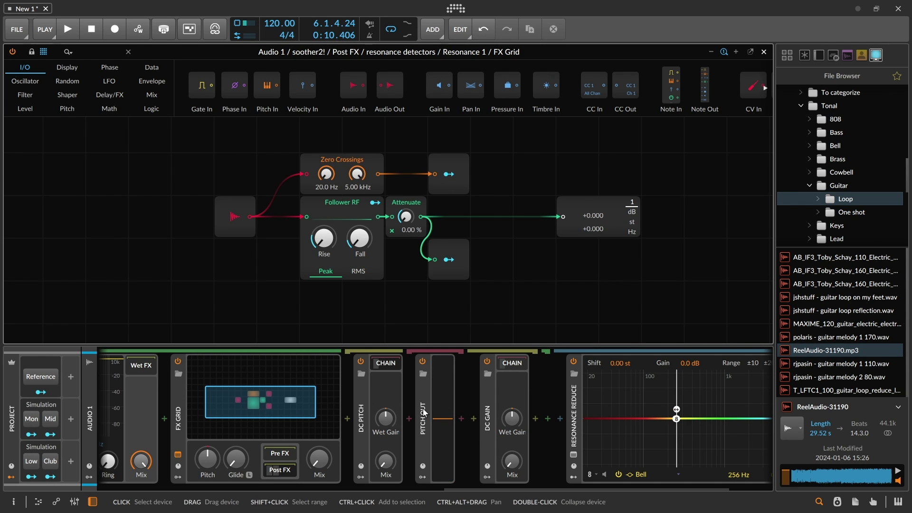
{"action": "scroll", "coordinate": [425, 418], "scroll_direction": "down", "scroll_amount": 3}
{"action": "left_click", "coordinate": [470, 478]}
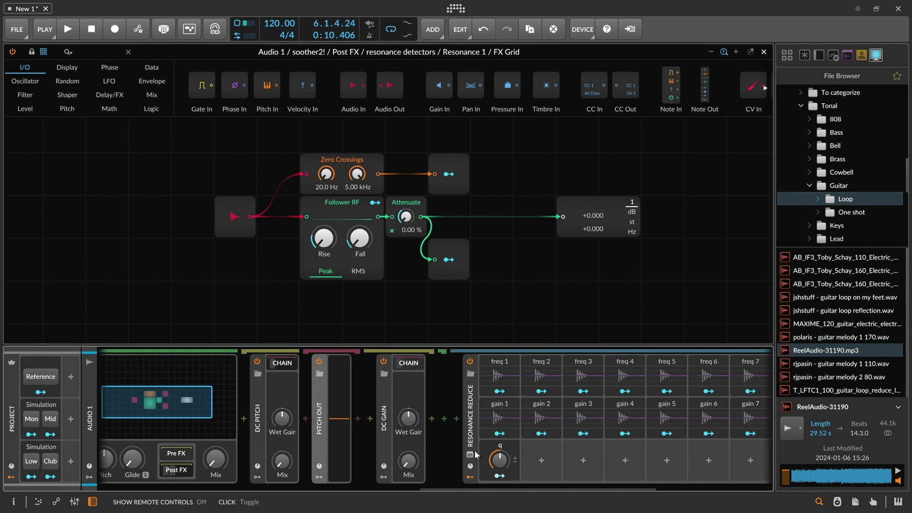
{"action": "left_click", "coordinate": [446, 367]}
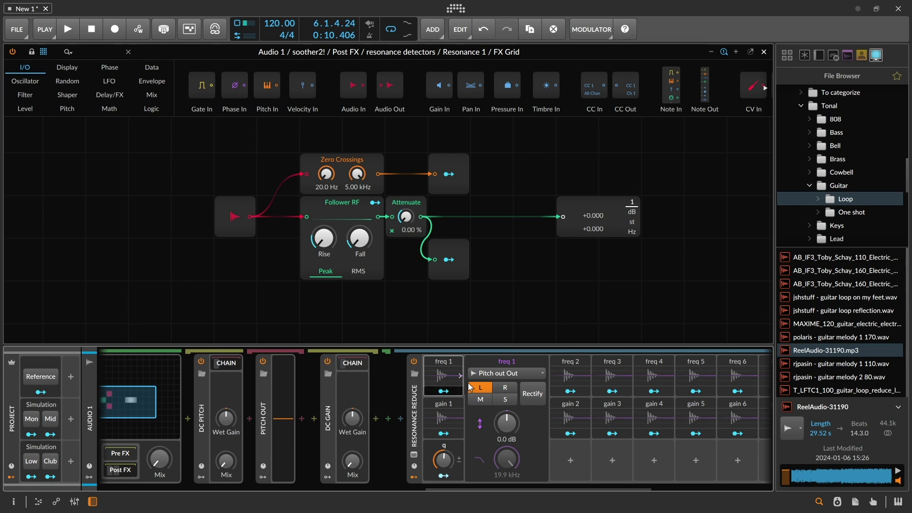
{"action": "scroll", "coordinate": [440, 408], "scroll_direction": "down", "scroll_amount": 8}
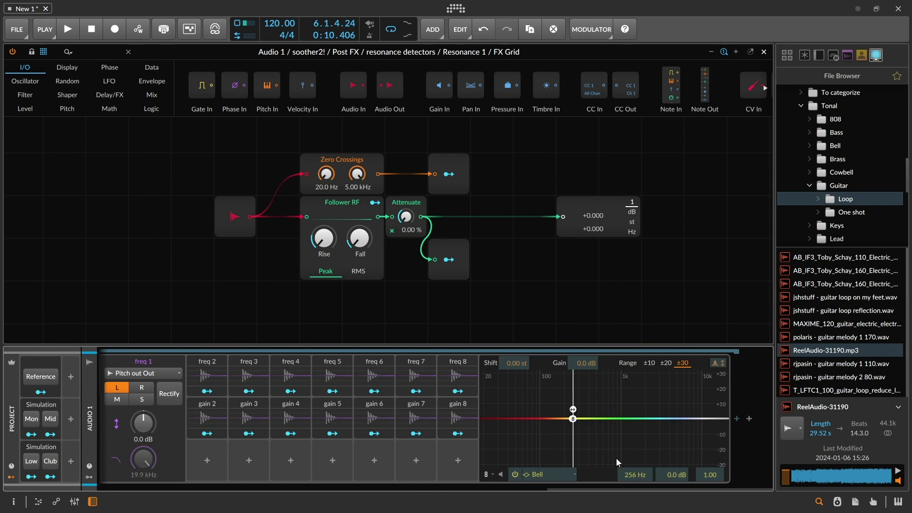
{"action": "scroll", "coordinate": [309, 427], "scroll_direction": "up", "scroll_amount": 8}
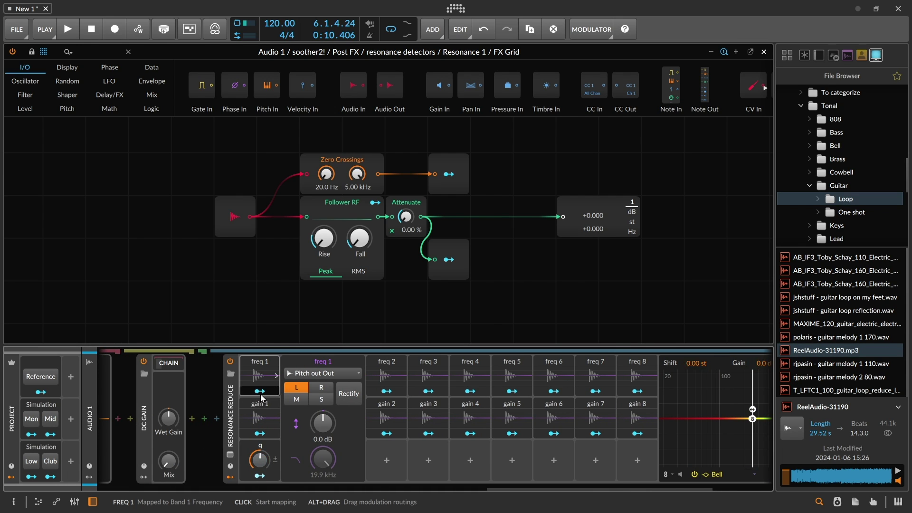
Delete the existing soother2! device and insert the soother2! preset after the soother! device
{"action": "left_click", "coordinate": [309, 426]}
{"action": "key", "text": "Delete"}
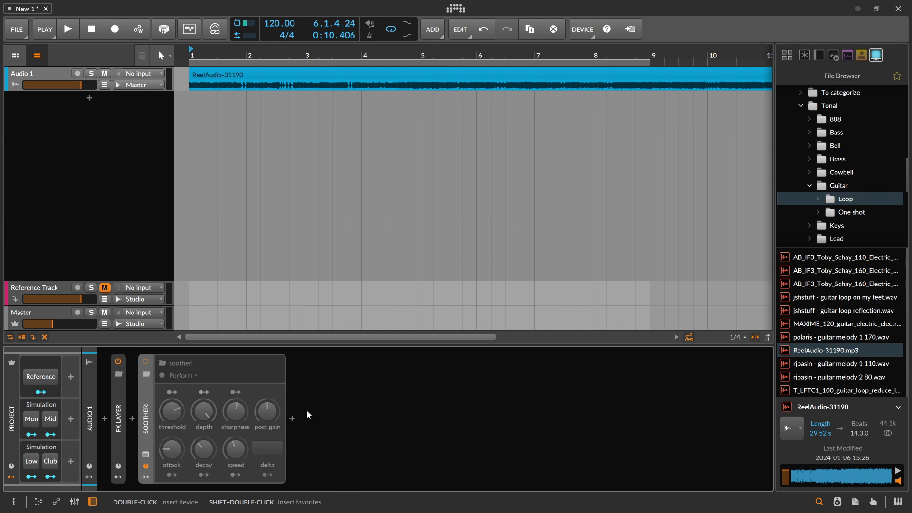
{"action": "double_click", "coordinate": [302, 432]}
{"action": "type", "text": "sooth"}
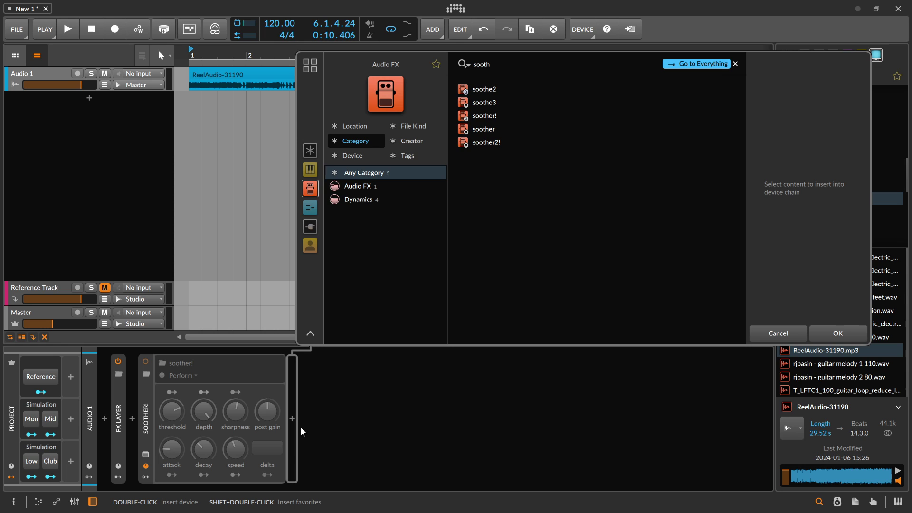
{"action": "type", "text": "er"}
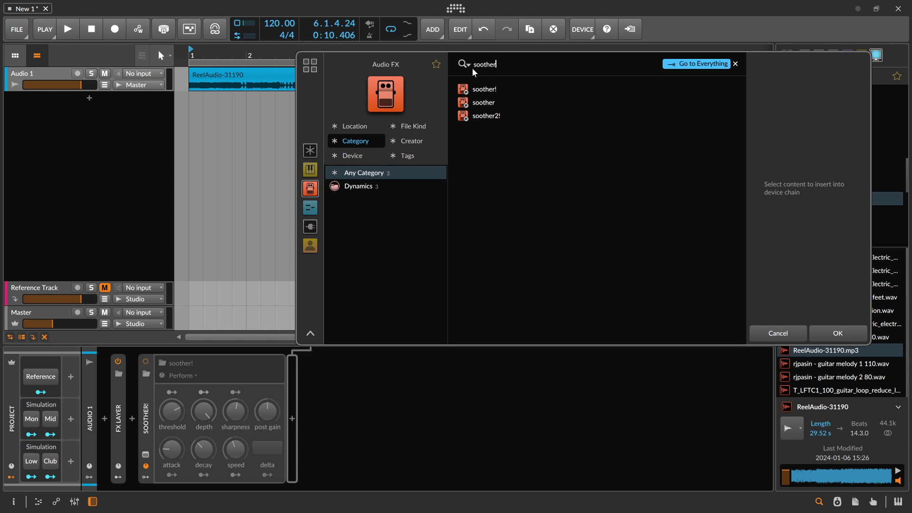
{"action": "left_click", "coordinate": [491, 118]}
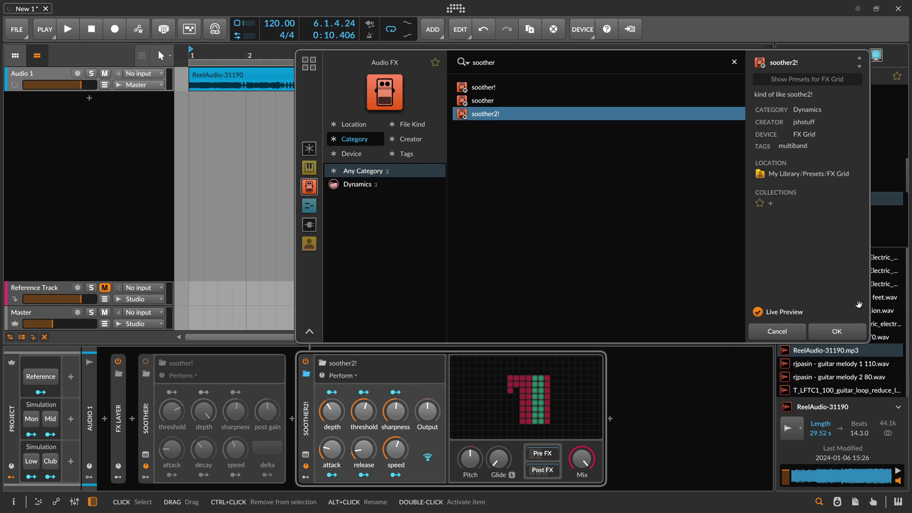
{"action": "left_click", "coordinate": [838, 333]}
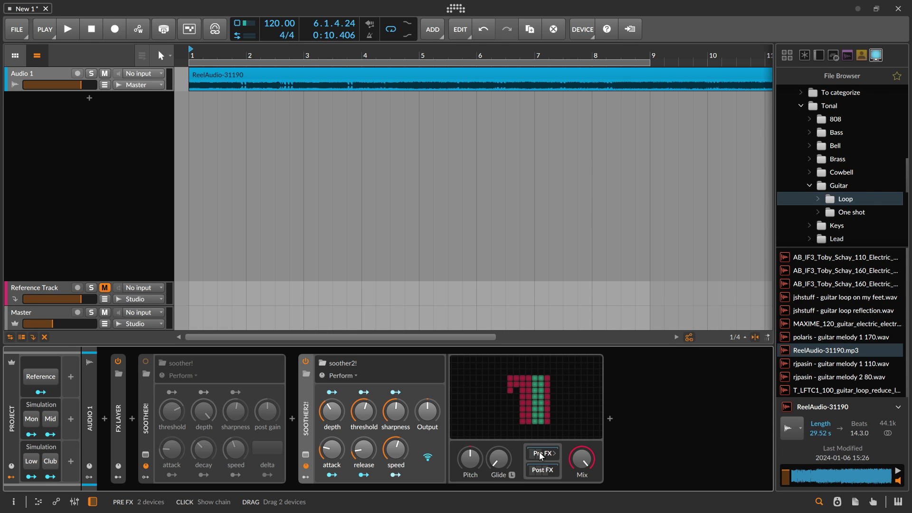
Open the soother2! Post FX chain, expand Resonance Detectors and show the modulators of Resonance Reduce
{"action": "left_click", "coordinate": [547, 468]}
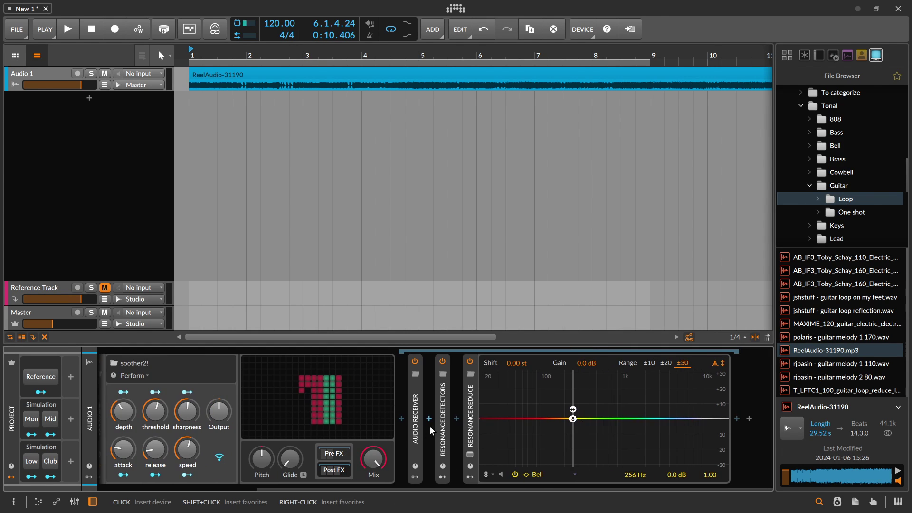
{"action": "double_click", "coordinate": [445, 428]}
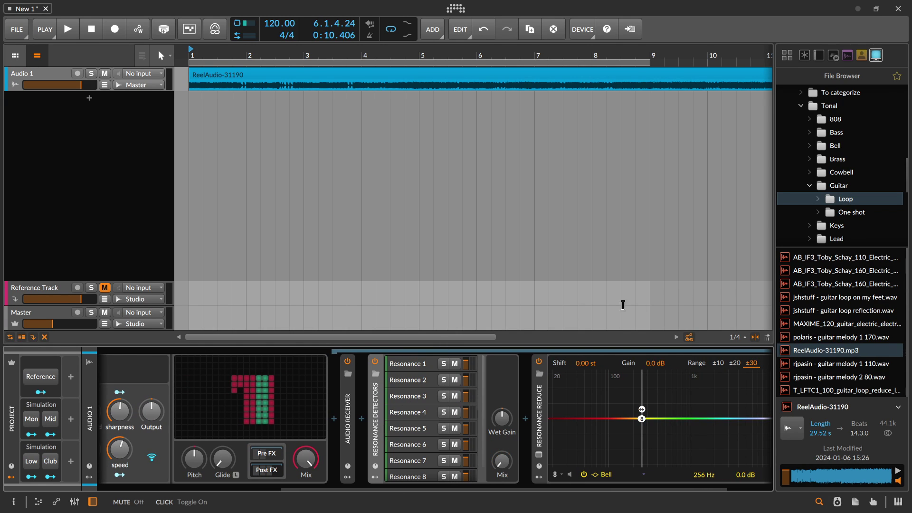
{"action": "left_click", "coordinate": [539, 479]}
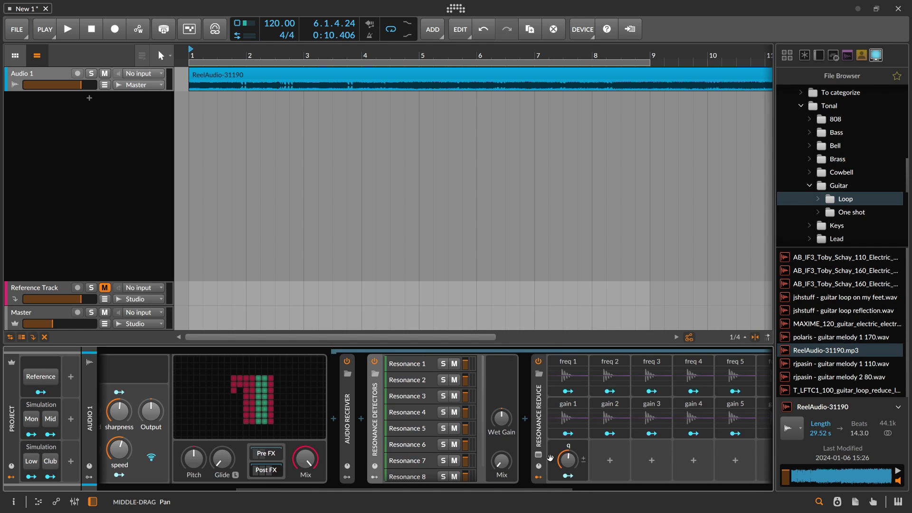
Examine the Resonance 1 detector chain with its Treemonster and nested FX Grid, up to the Resonance Reduce EQ
{"action": "left_click", "coordinate": [391, 365]}
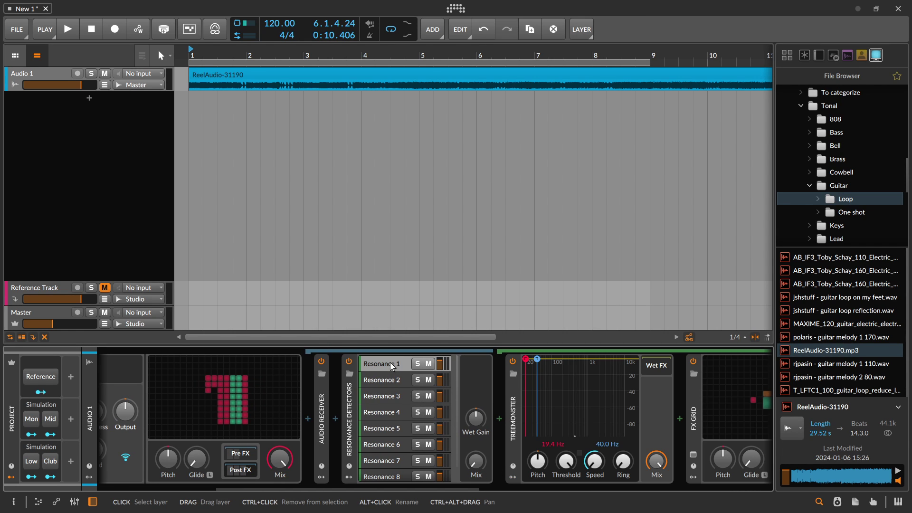
{"action": "left_click_drag", "start_coordinate": [550, 398], "coordinate": [1, 412]}
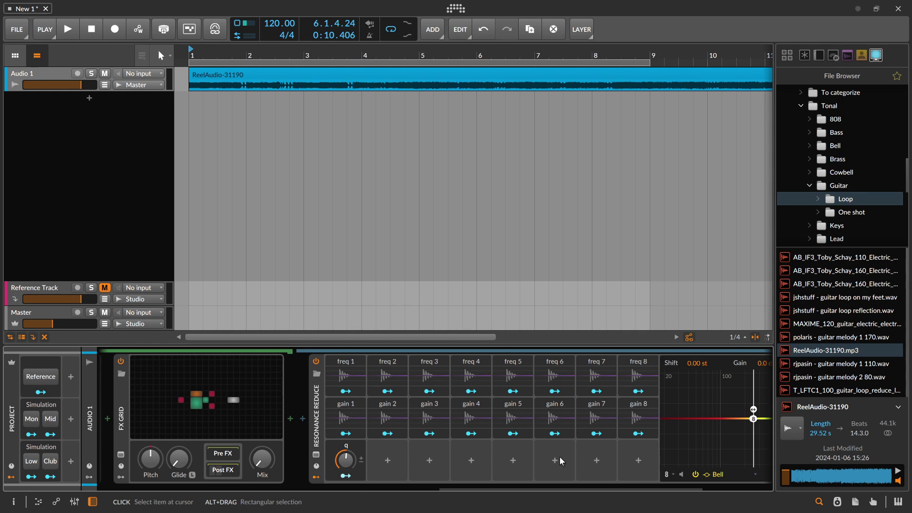
{"action": "scroll", "coordinate": [617, 442], "scroll_direction": "right", "scroll_amount": 3}
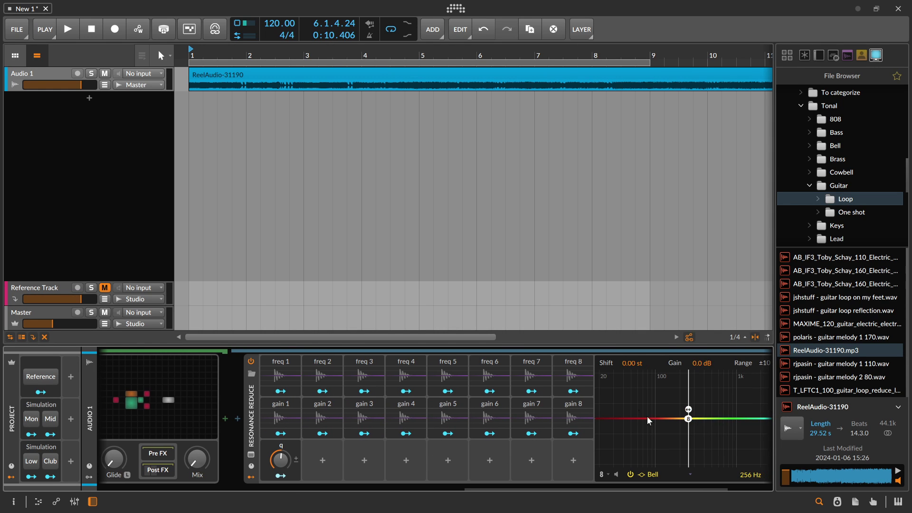
Expand the freq 1 modulator and browse its audio sources through Audio 1, soother2! Chains, Pre FX, utils Chains and CHAIN
{"action": "left_click", "coordinate": [300, 383]}
{"action": "left_click", "coordinate": [344, 373]}
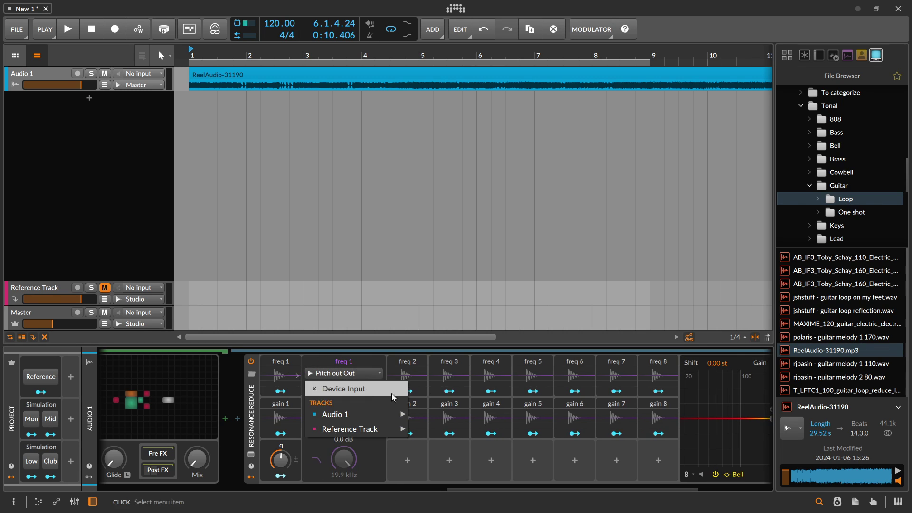
{"action": "mouse_move", "coordinate": [350, 430]}
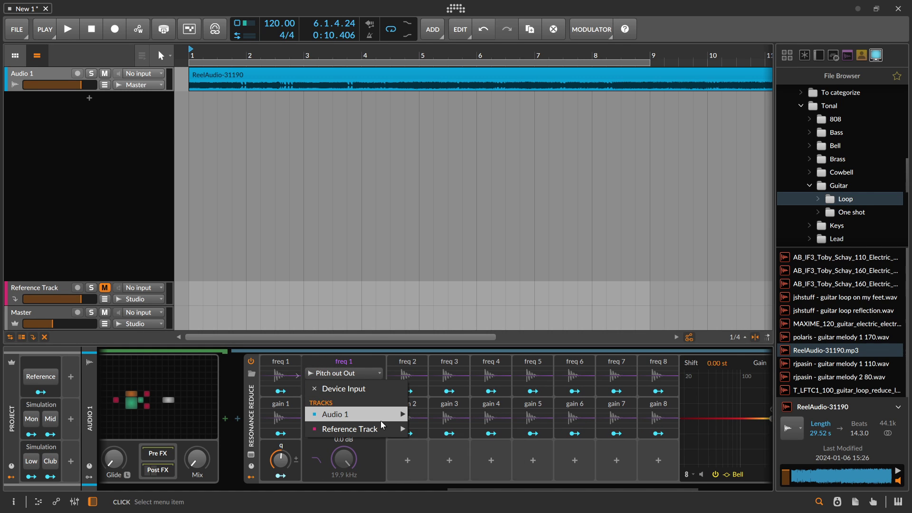
{"action": "mouse_move", "coordinate": [370, 415]}
{"action": "mouse_move", "coordinate": [468, 483]}
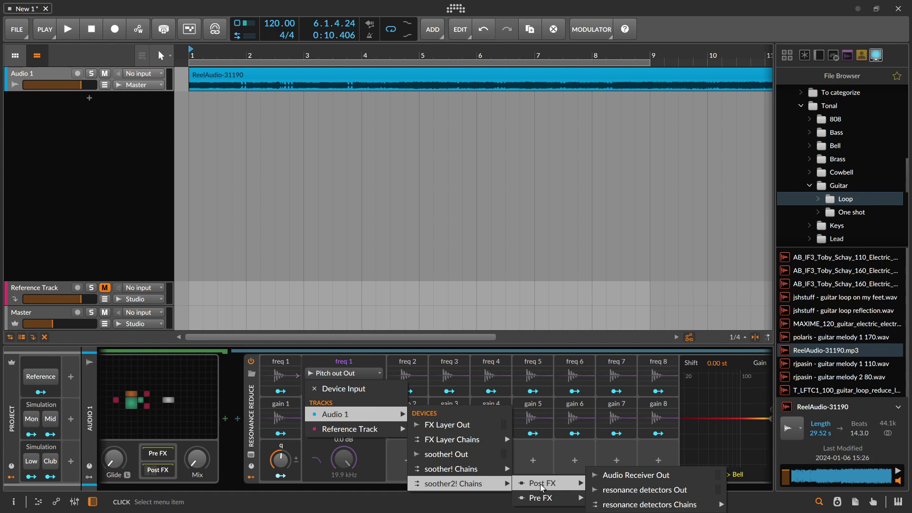
{"action": "mouse_move", "coordinate": [574, 500]}
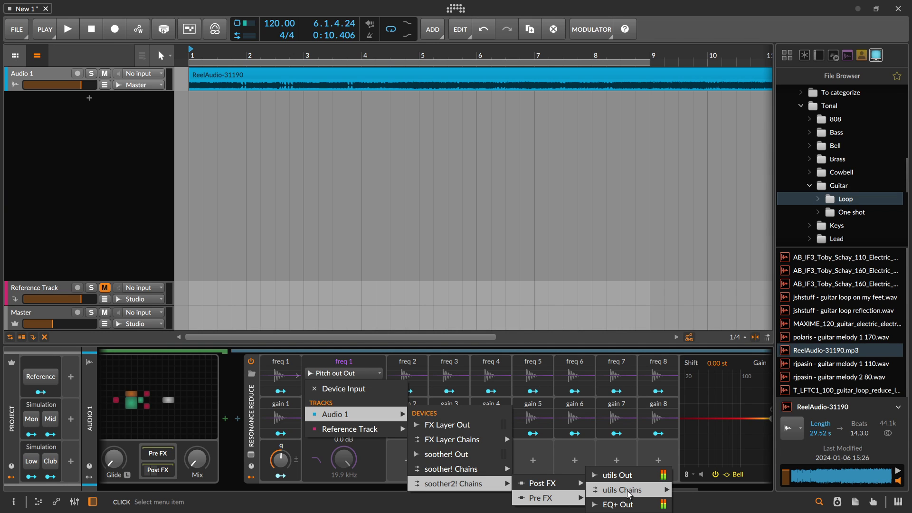
{"action": "mouse_move", "coordinate": [630, 491]}
{"action": "mouse_move", "coordinate": [734, 494]}
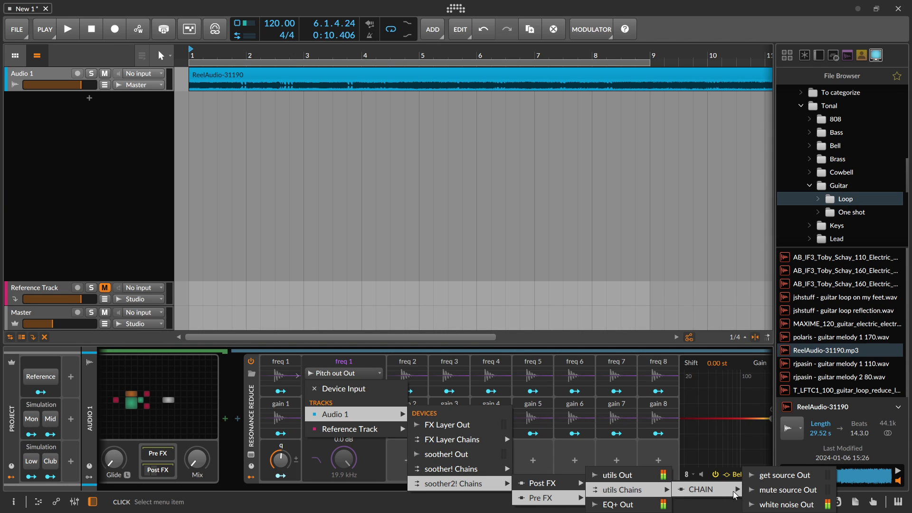
{"action": "left_click", "coordinate": [773, 494]}
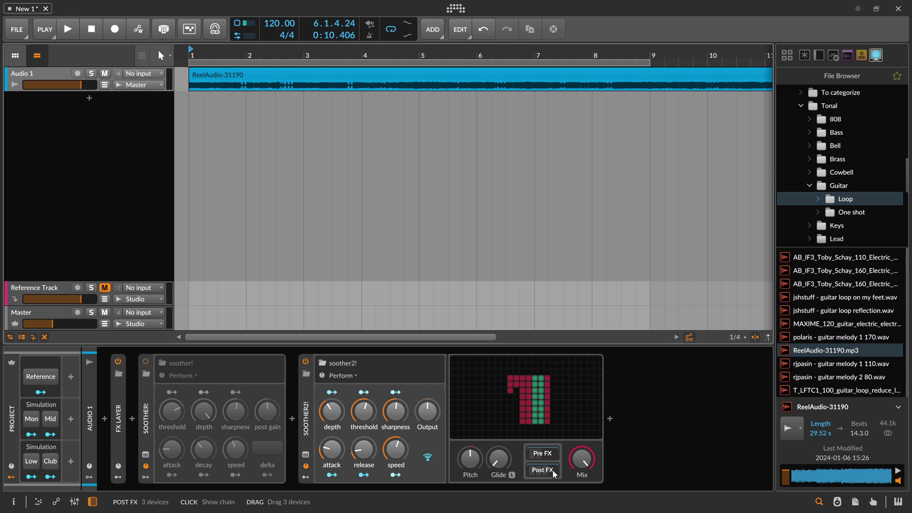
Show the expanded EQ view of Resonance Reduce in the soother2! Post FX chain and start playback
{"action": "scroll", "coordinate": [553, 469], "scroll_direction": "down", "scroll_amount": 3}
{"action": "left_click", "coordinate": [521, 455]}
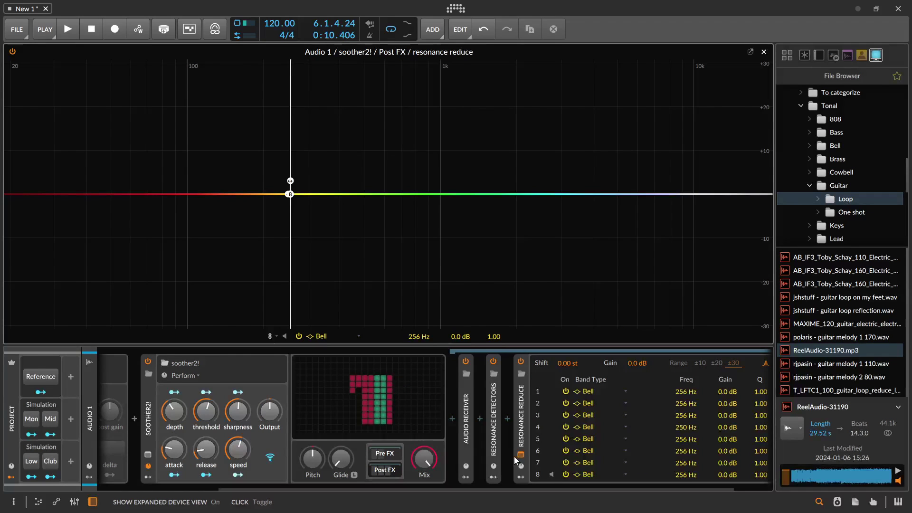
{"action": "key", "text": "space"}
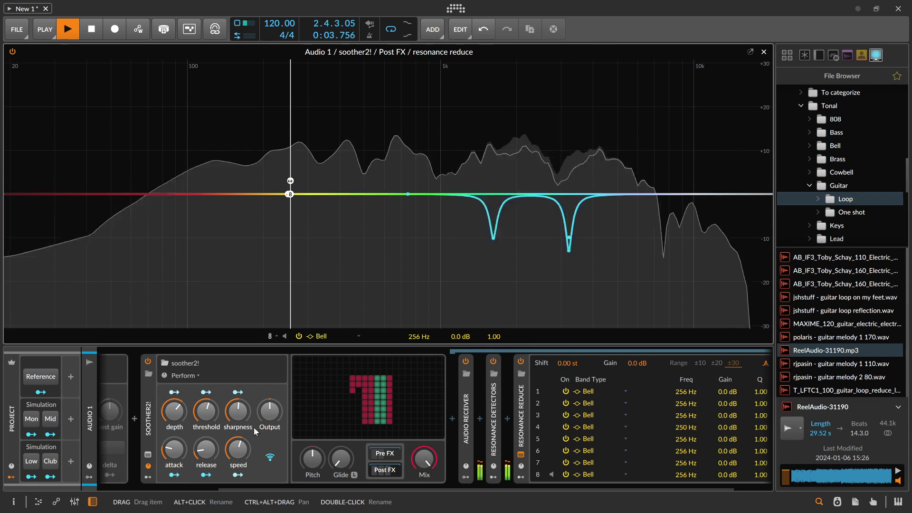
In the soother2! Pre FX EQ+, move the low-cut band to about 84.4 Hz and shift bell band 2 to a lower frequency
{"action": "left_click", "coordinate": [372, 453]}
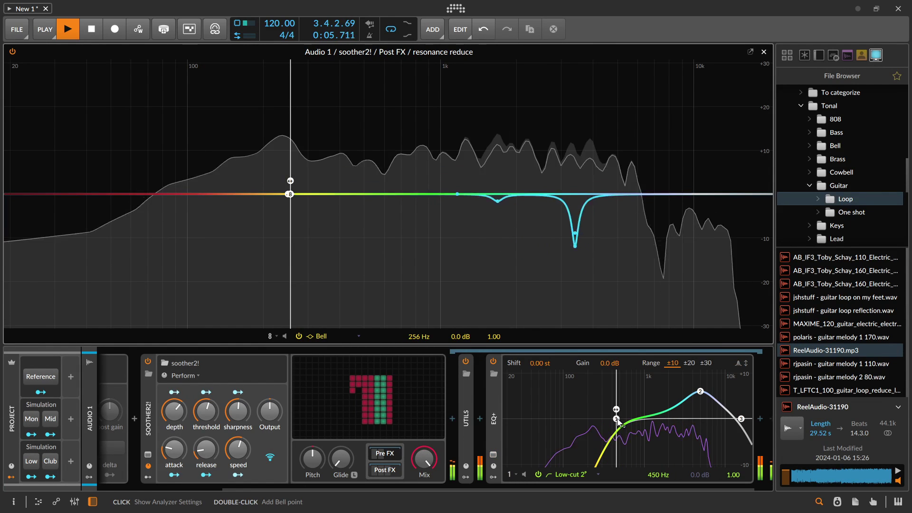
{"action": "left_click_drag", "start_coordinate": [616, 418], "coordinate": [557, 418]}
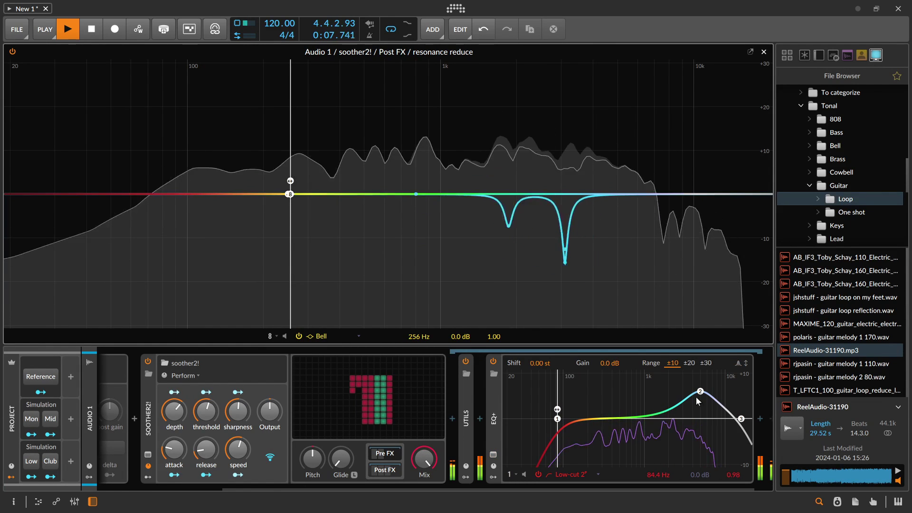
{"action": "left_click_drag", "start_coordinate": [701, 393], "coordinate": [606, 385]}
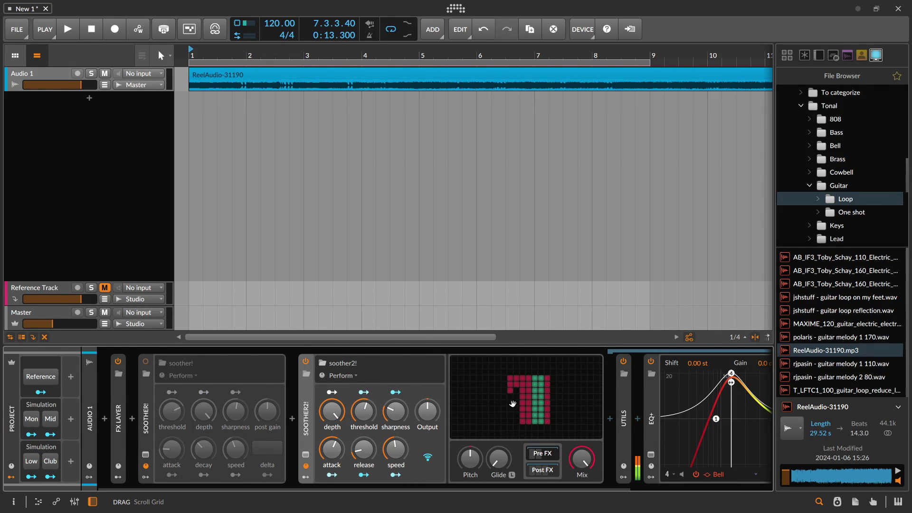
Examine the full soother2! grid patch with its eight filter and follower bands, then close it and restore the device chain
{"action": "double_click", "coordinate": [533, 398]}
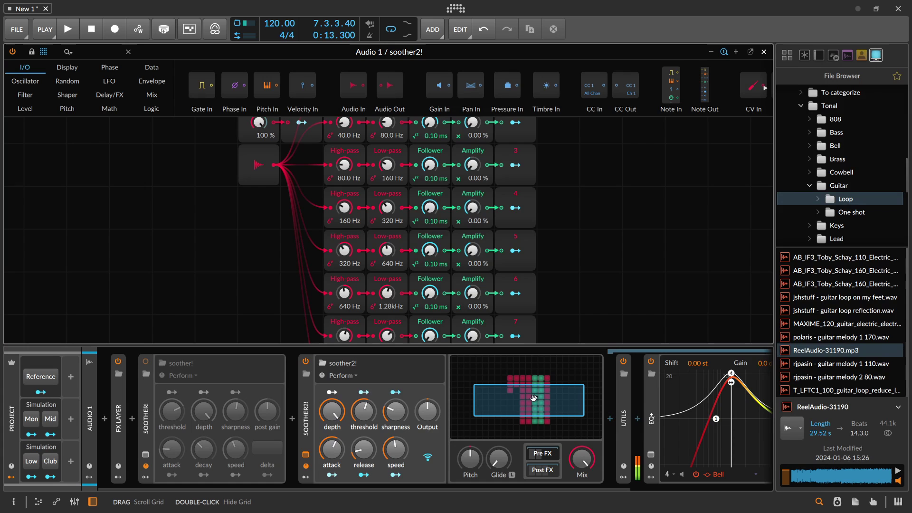
{"action": "mouse_move", "coordinate": [537, 404]}
{"action": "left_mouse_down"}
{"action": "mouse_move", "coordinate": [530, 376]}
{"action": "mouse_move", "coordinate": [532, 415]}
{"action": "mouse_move", "coordinate": [535, 394]}
{"action": "left_mouse_up"}
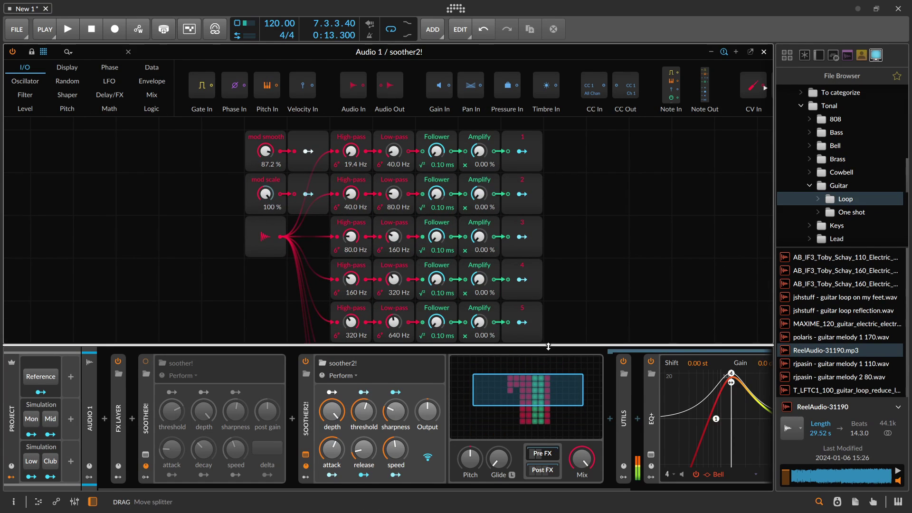
{"action": "left_click_drag", "start_coordinate": [548, 346], "coordinate": [567, 313]}
{"action": "left_click_drag", "start_coordinate": [571, 146], "coordinate": [572, 190]}
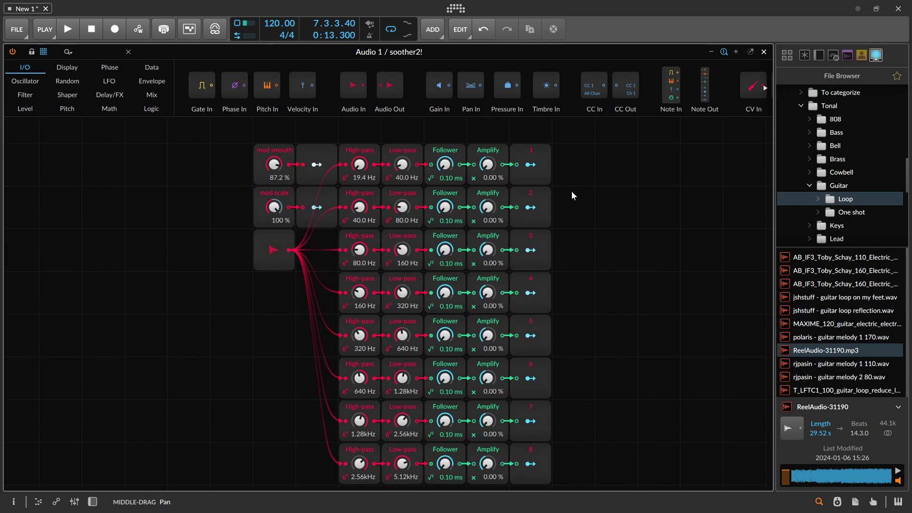
{"action": "left_click", "coordinate": [763, 52]}
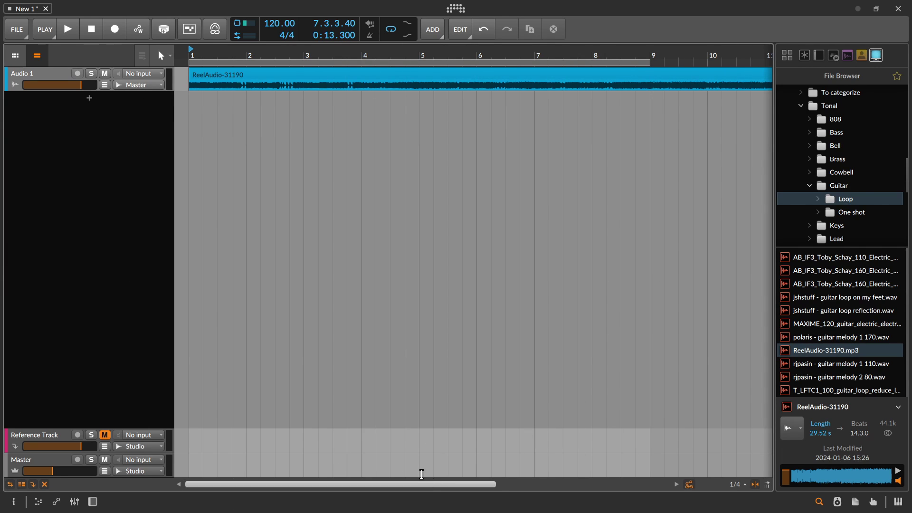
{"action": "left_click", "coordinate": [91, 503]}
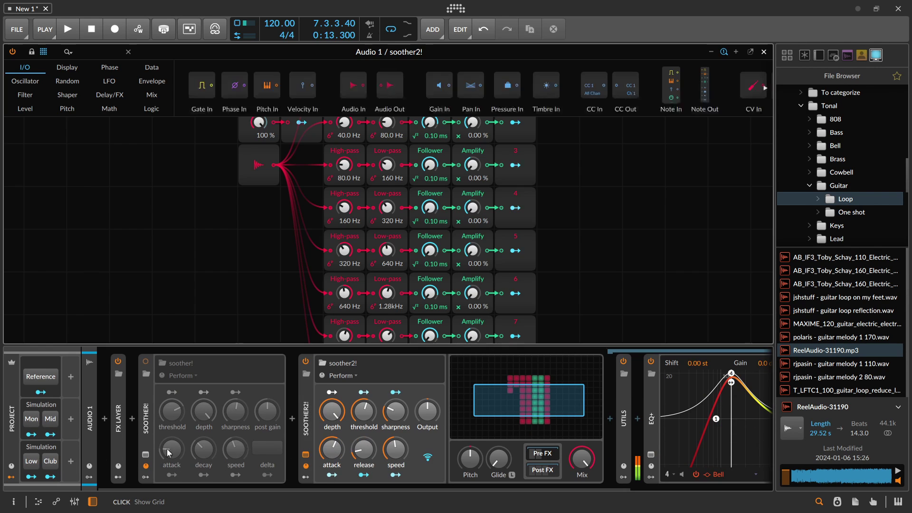
Search the Audio FX browser for "8 band" and insert the 8 band spectral modulator preset after soother2!
{"action": "scroll", "coordinate": [731, 455], "scroll_direction": "right", "scroll_amount": 4}
{"action": "left_click", "coordinate": [750, 419]}
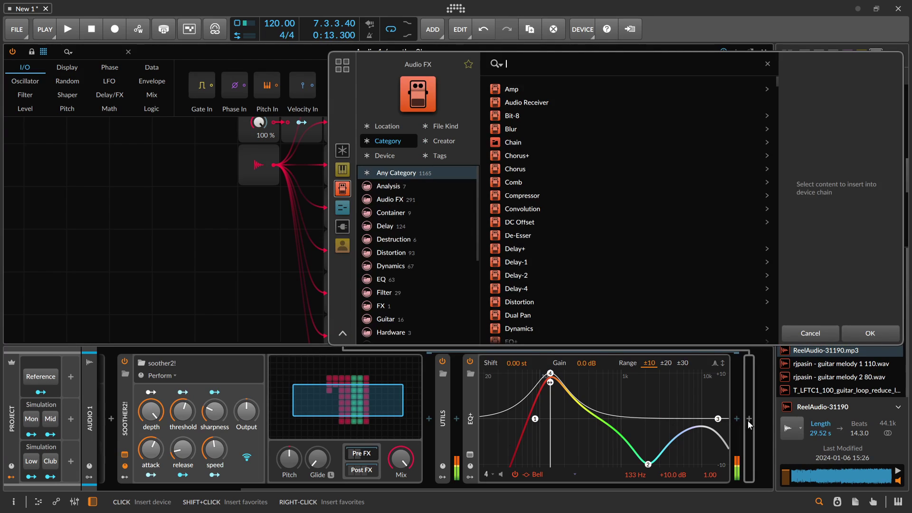
{"action": "type", "text": "8"}
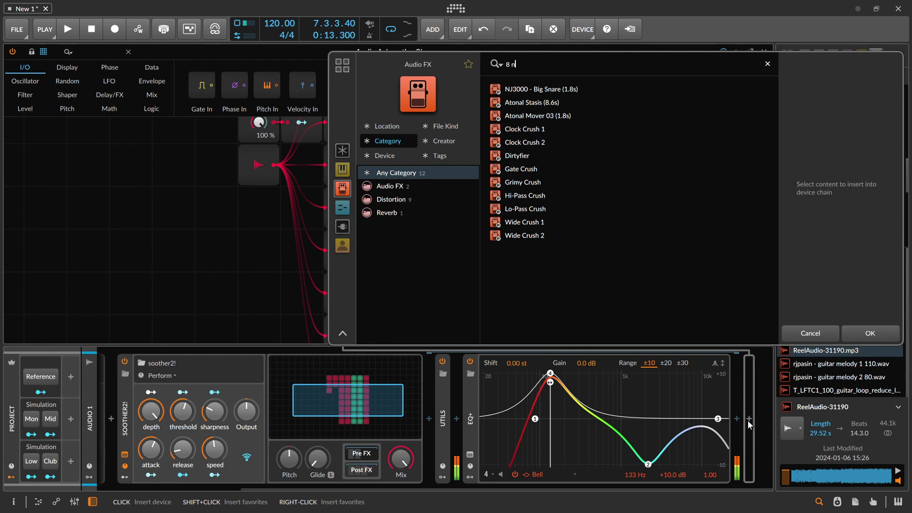
{"action": "type", "text": " band"}
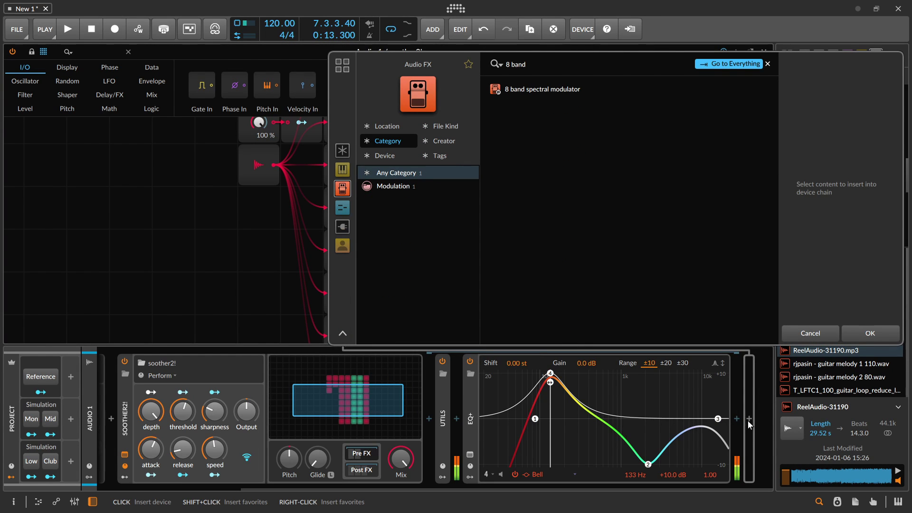
{"action": "key", "text": "Down"}
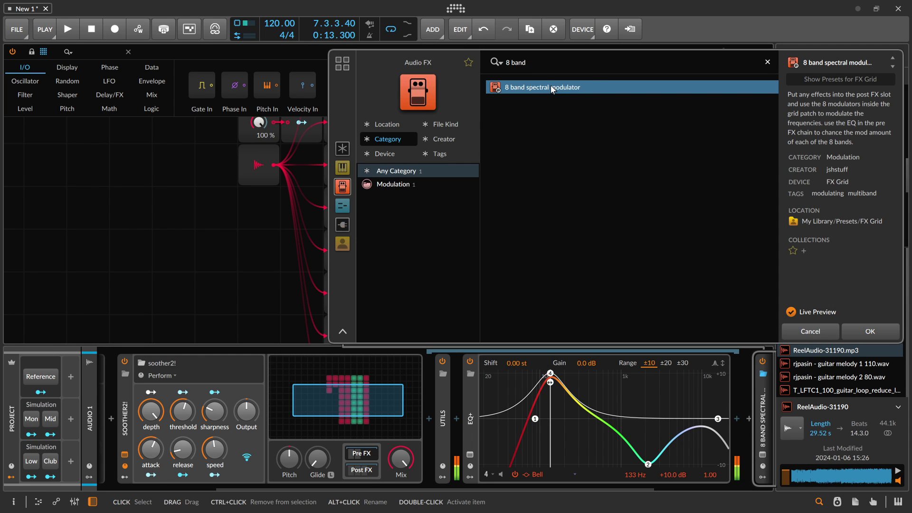
{"action": "key", "text": "Return"}
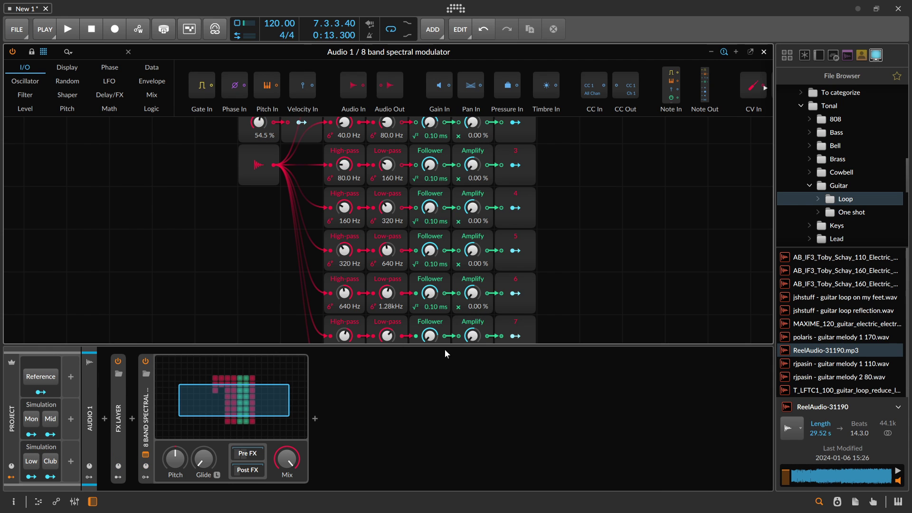
Examine the 8 band spectral modulator's Pre FX chain, its eight-band grid patch and its Post FX chain
{"action": "left_click", "coordinate": [240, 459]}
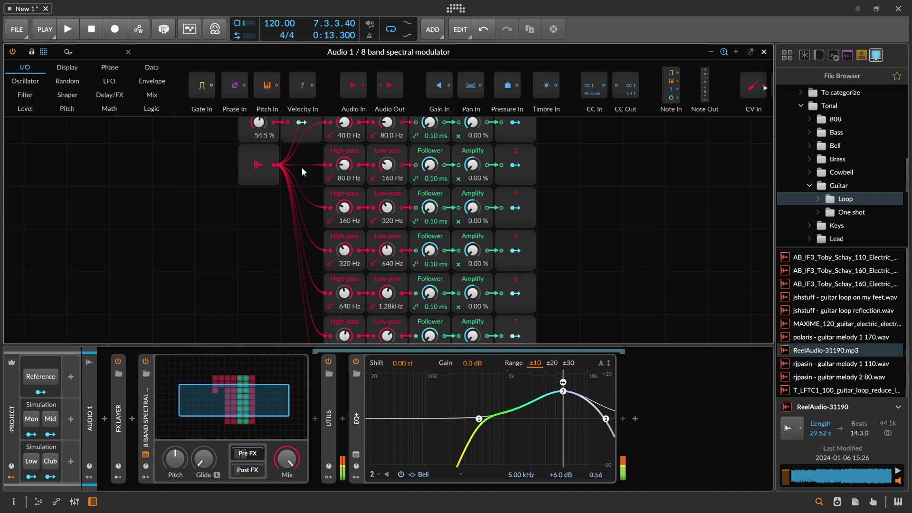
{"action": "scroll", "coordinate": [303, 172], "scroll_direction": "up", "scroll_amount": 4}
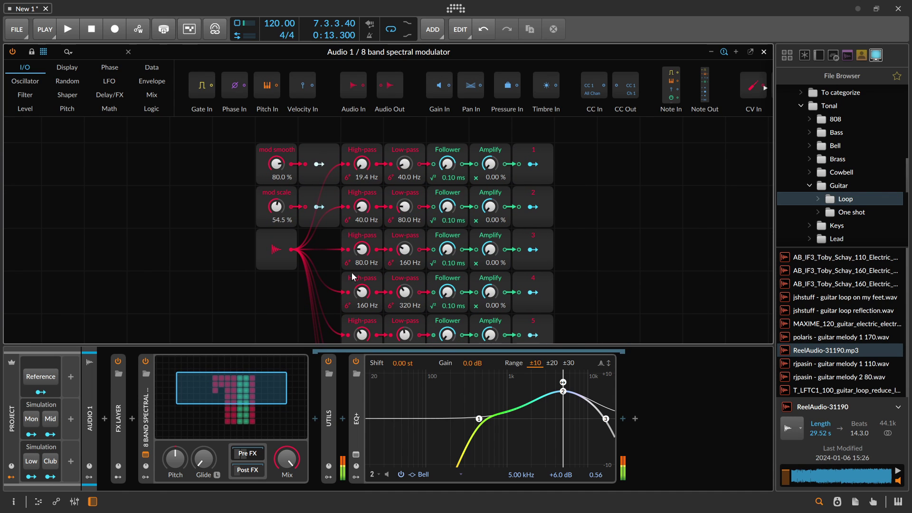
{"action": "scroll", "coordinate": [352, 277], "scroll_direction": "down", "scroll_amount": 4}
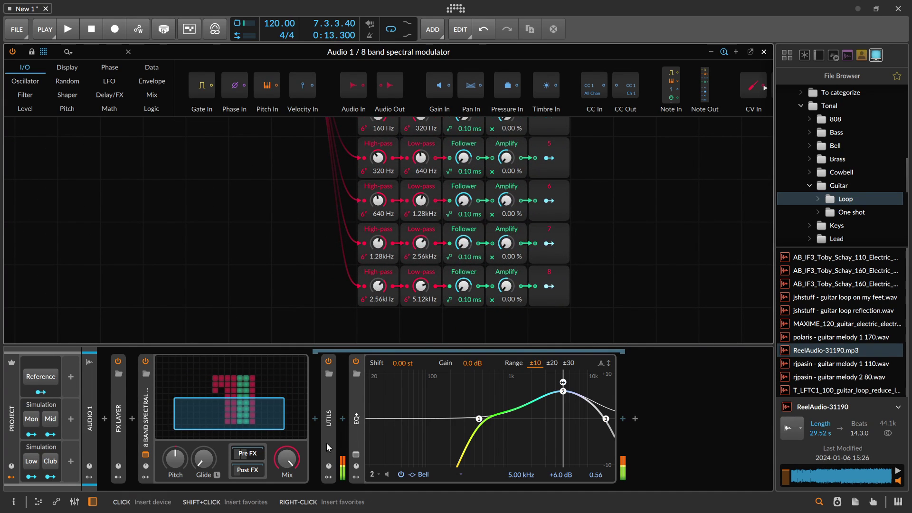
{"action": "left_click", "coordinate": [248, 470]}
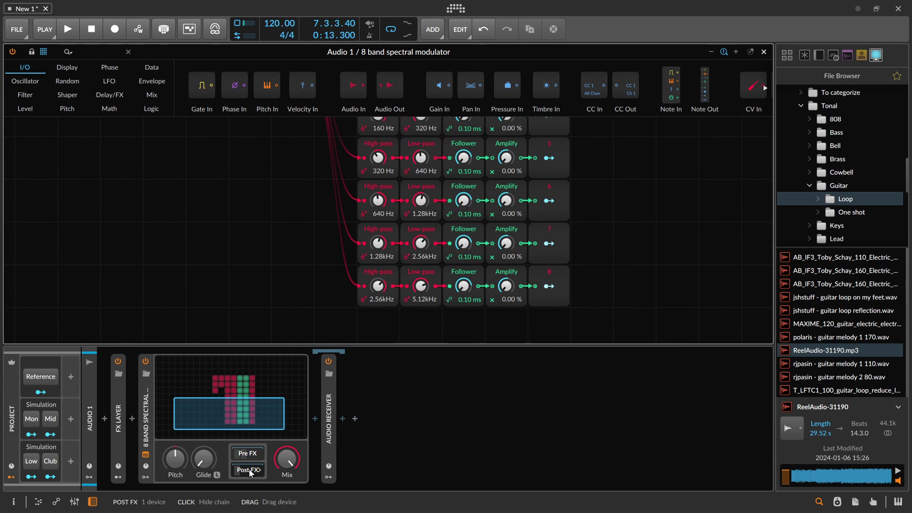
{"action": "left_click", "coordinate": [342, 418]}
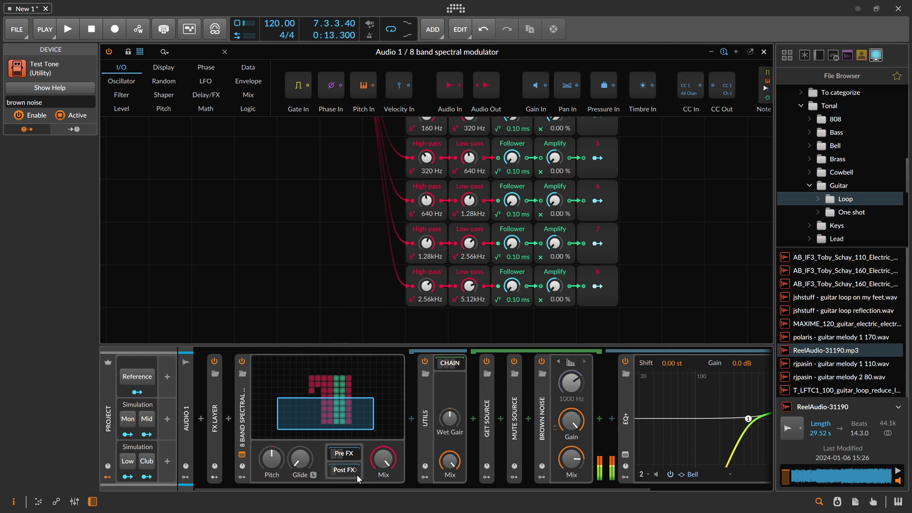
Examine the utils chain in Pre FX with its get source, mute source and brown noise devices and the following EQ+
{"action": "left_click", "coordinate": [425, 401]}
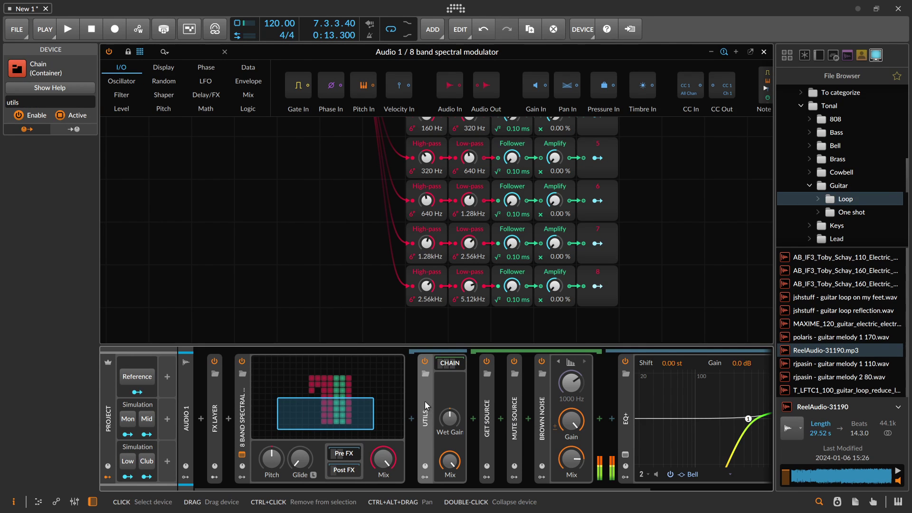
{"action": "left_click", "coordinate": [546, 418]}
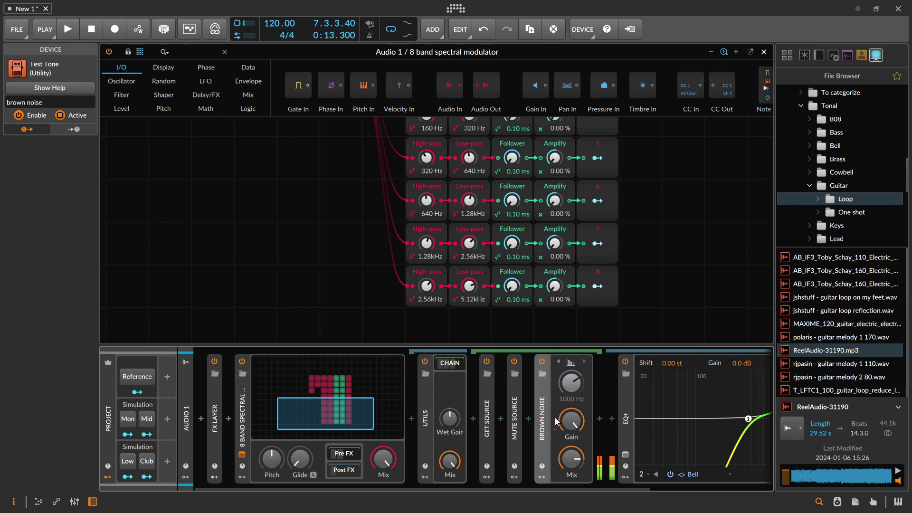
{"action": "left_click_drag", "start_coordinate": [557, 422], "coordinate": [404, 444]}
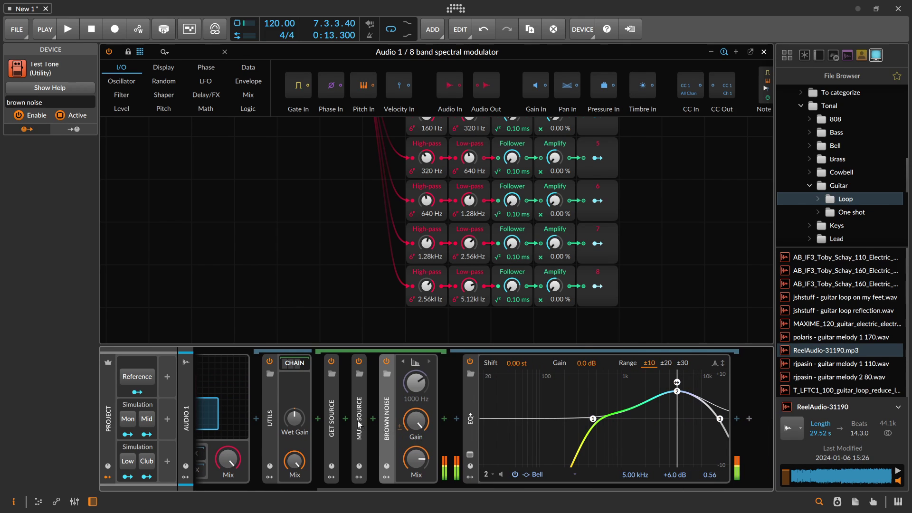
{"action": "left_click_drag", "start_coordinate": [339, 430], "coordinate": [576, 430]}
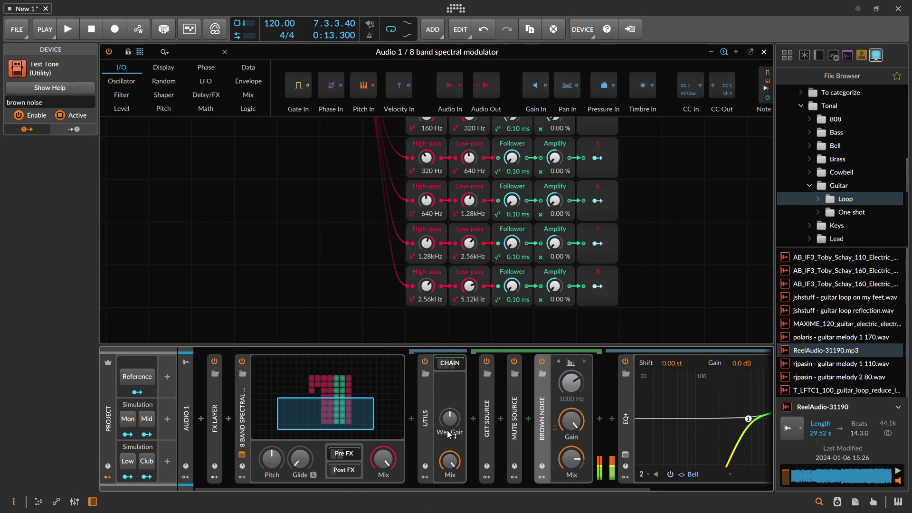
Examine the Audio Receiver and the insertion point before it in the 8 band spectral modulator's Post FX chain, then cancel the device browser
{"action": "left_click", "coordinate": [352, 470]}
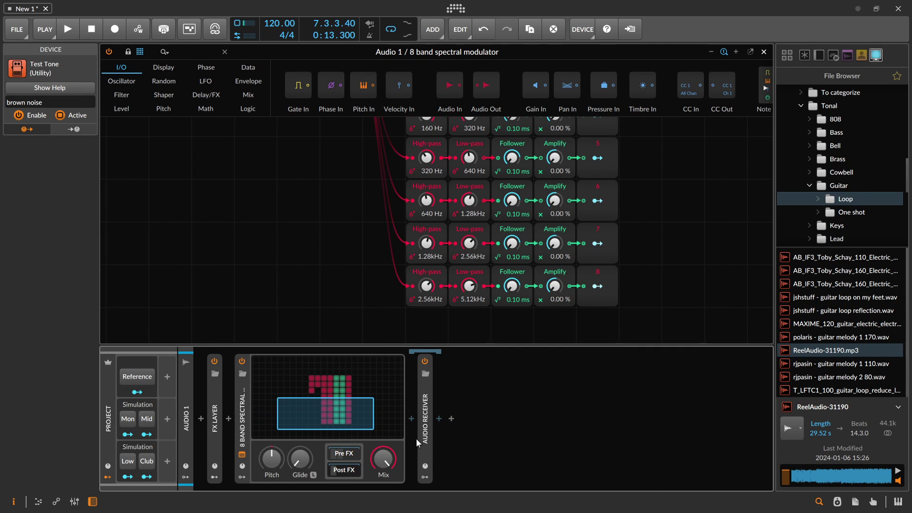
{"action": "double_click", "coordinate": [427, 427]}
{"action": "left_click", "coordinate": [413, 419]}
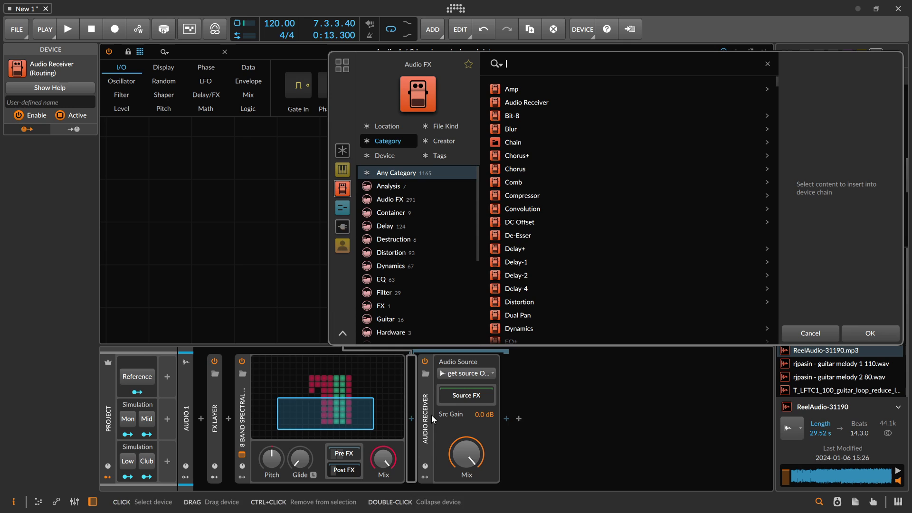
{"action": "double_click", "coordinate": [430, 417]}
{"action": "double_click", "coordinate": [421, 423]}
{"action": "left_click", "coordinate": [413, 420]}
{"action": "double_click", "coordinate": [425, 423]}
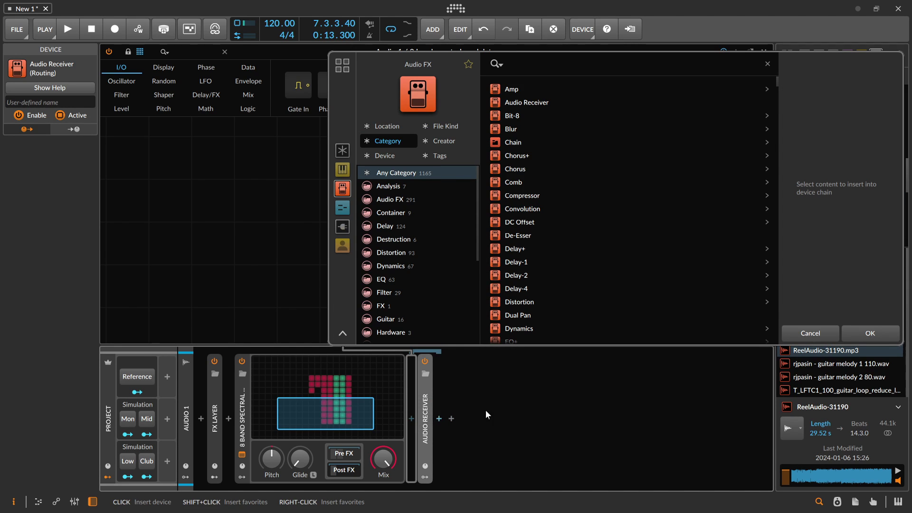
{"action": "left_click", "coordinate": [807, 334]}
Examine the 8 band spectral modulator's full grid patch with the device chain hidden, then show the chain again
{"action": "left_click_drag", "start_coordinate": [672, 257], "coordinate": [665, 320]}
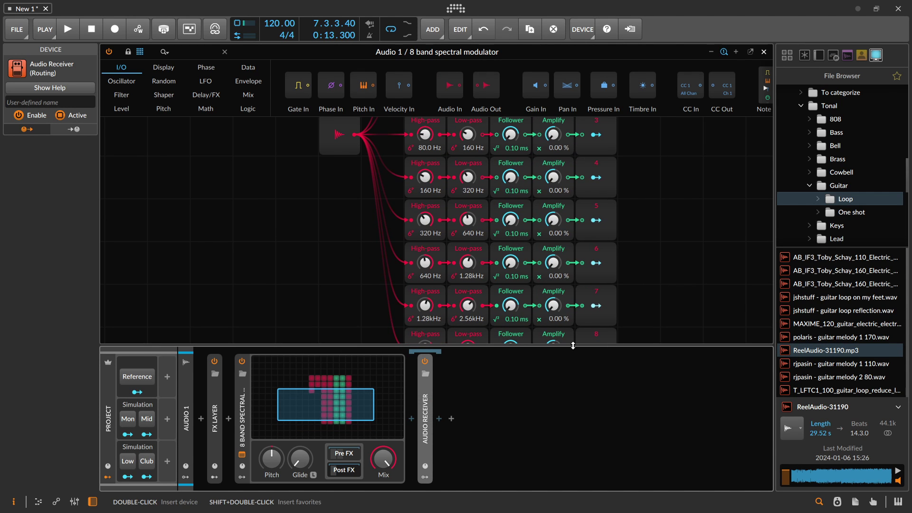
{"action": "left_click_drag", "start_coordinate": [570, 346], "coordinate": [545, 354]}
{"action": "scroll", "coordinate": [507, 297], "scroll_direction": "down", "scroll_amount": 2}
{"action": "scroll", "coordinate": [454, 248], "scroll_direction": "up", "scroll_amount": 1}
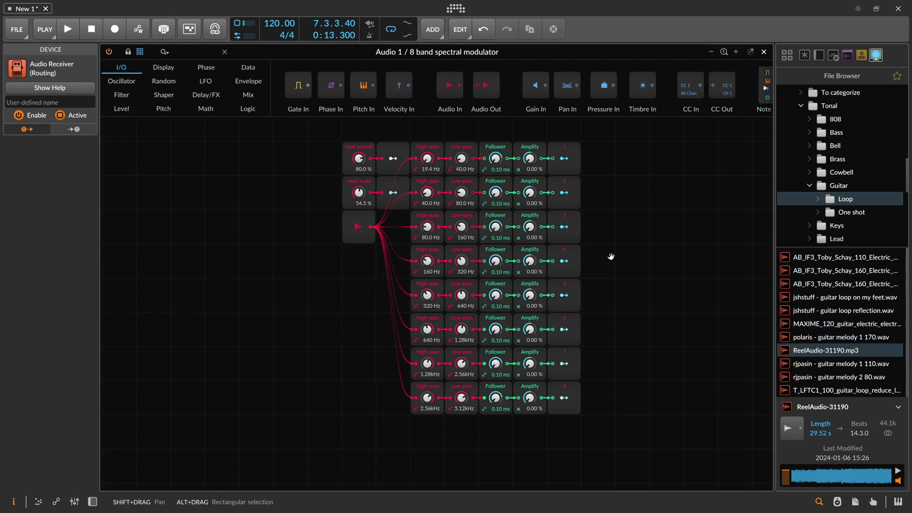
{"action": "left_click_drag", "start_coordinate": [611, 257], "coordinate": [628, 290]}
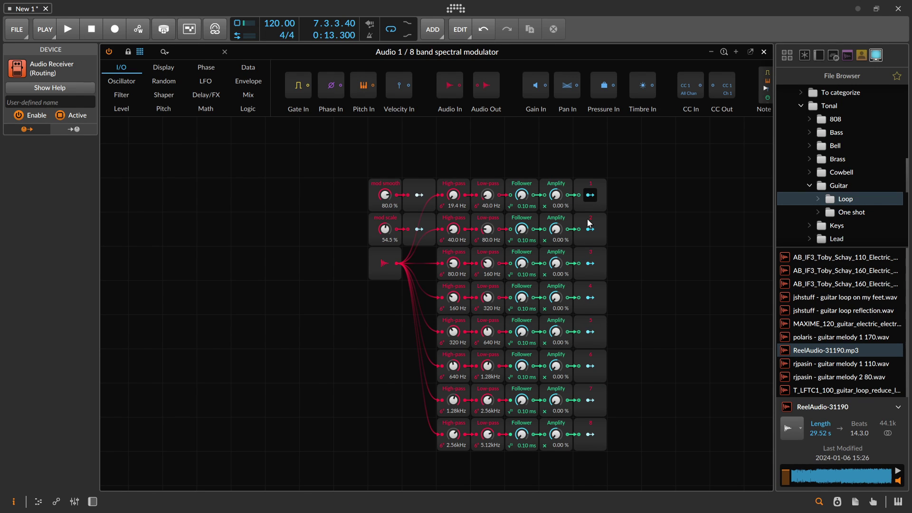
{"action": "left_click", "coordinate": [93, 507]}
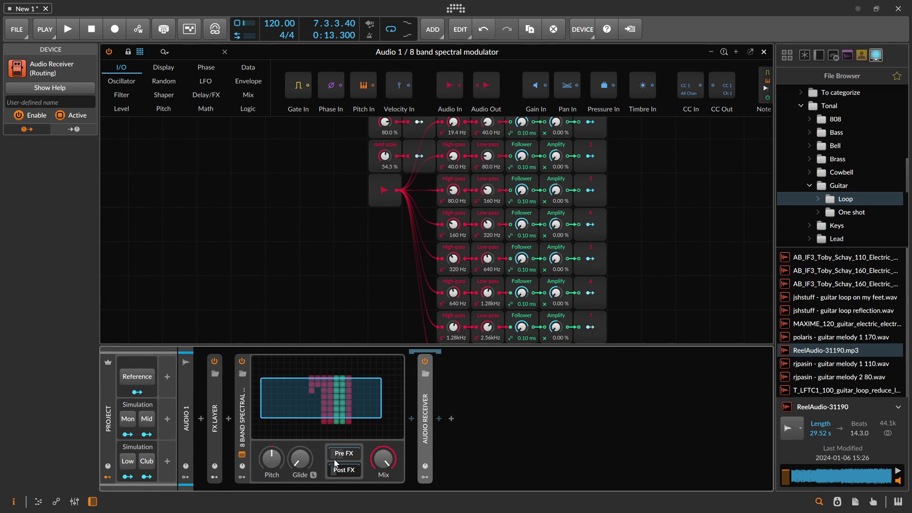
Reshape the Pre FX EQ+ by lowering its low-cut point and setting the high-cut point to about 4.14 kHz
{"action": "scroll", "coordinate": [633, 429], "scroll_direction": "right", "scroll_amount": 3}
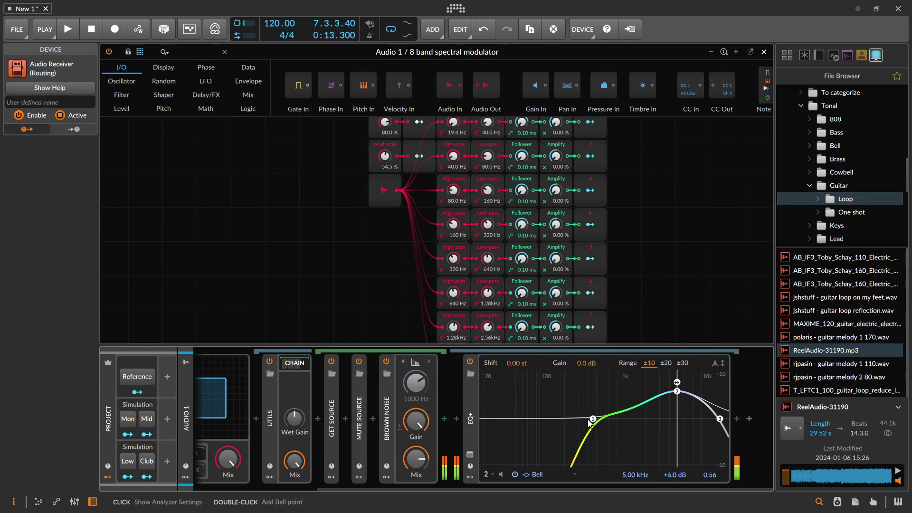
{"action": "left_click_drag", "start_coordinate": [589, 422], "coordinate": [524, 420]}
{"action": "double_click", "coordinate": [628, 415]}
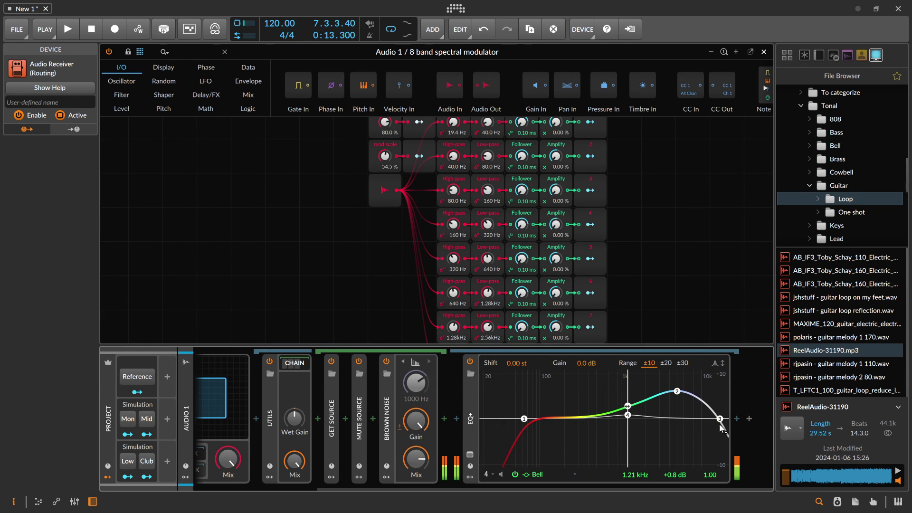
{"action": "double_click", "coordinate": [630, 416]}
{"action": "left_click_drag", "start_coordinate": [720, 418], "coordinate": [670, 418]}
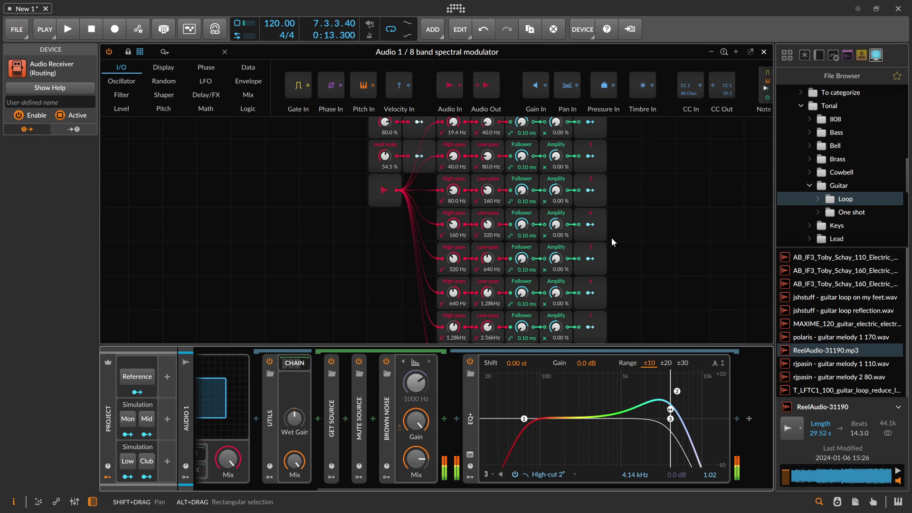
Narrow the Pre FX EQ+ to one band with the low-cut at about 556 Hz and the high-cut at about 921 Hz
{"action": "left_click_drag", "start_coordinate": [524, 418], "coordinate": [600, 419]}
{"action": "scroll", "coordinate": [639, 284], "scroll_direction": "up", "scroll_amount": 3}
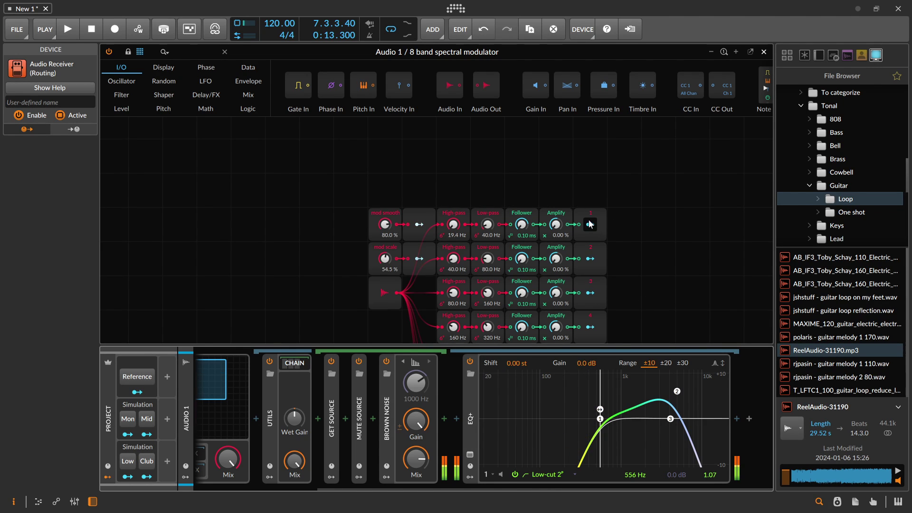
{"action": "left_click_drag", "start_coordinate": [672, 423], "coordinate": [618, 419]}
{"action": "scroll", "coordinate": [637, 275], "scroll_direction": "down", "scroll_amount": 7}
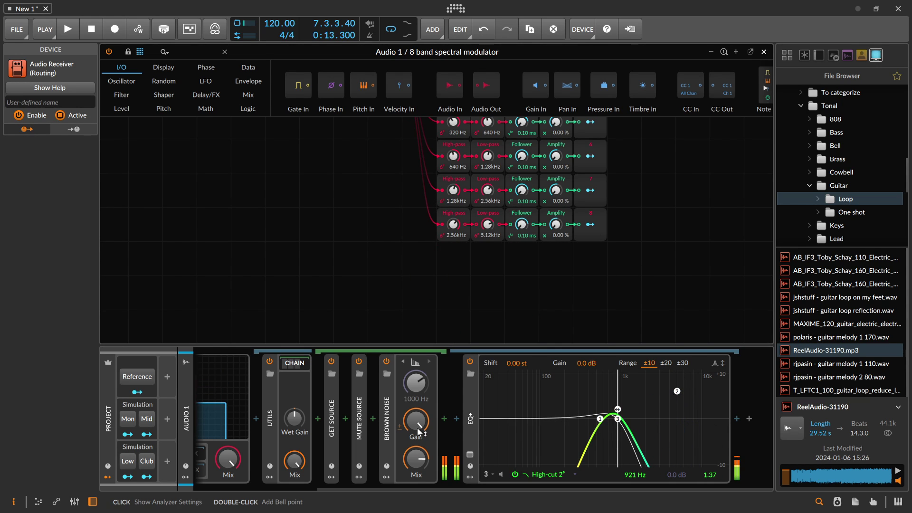
{"action": "left_click_drag", "start_coordinate": [417, 433], "coordinate": [747, 422]}
Show where effects can be inserted after the Audio Receiver in the Post FX chain, then cancel the device browser
{"action": "left_click", "coordinate": [338, 471]}
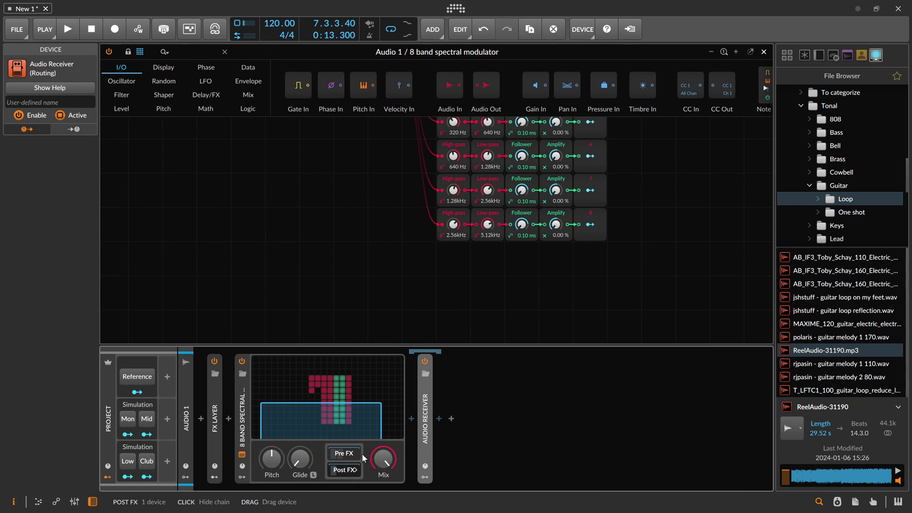
{"action": "left_click", "coordinate": [439, 419]}
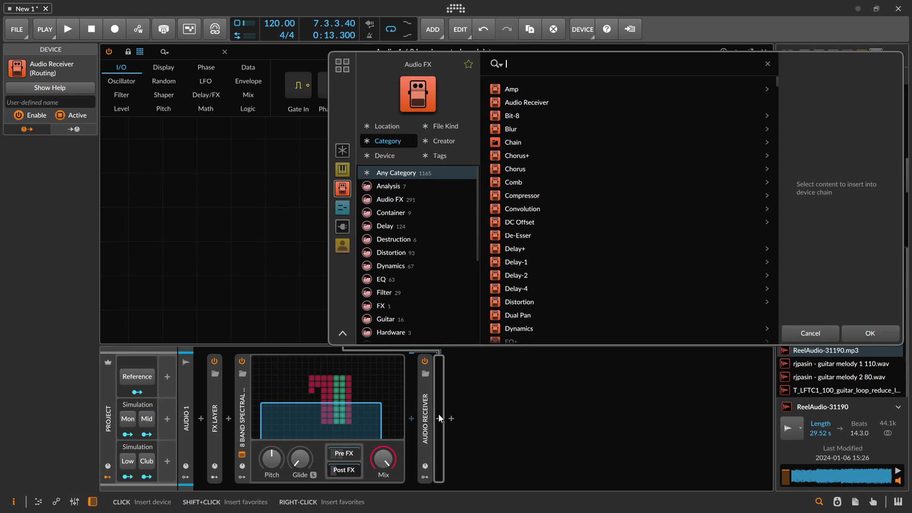
{"action": "left_click", "coordinate": [824, 335]}
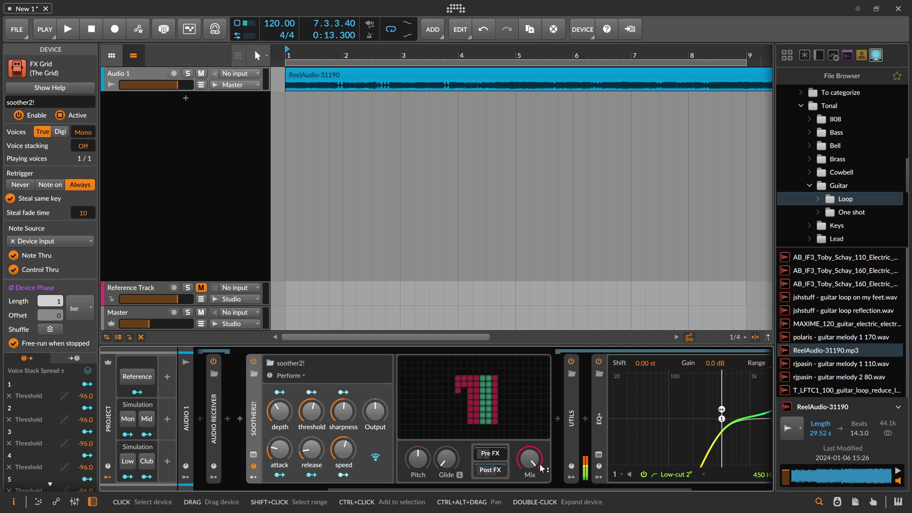
Expand the resonance detectors layer in soother2!'s Post FX chain and select its Resonance 1 layer
{"action": "double_click", "coordinate": [600, 430]}
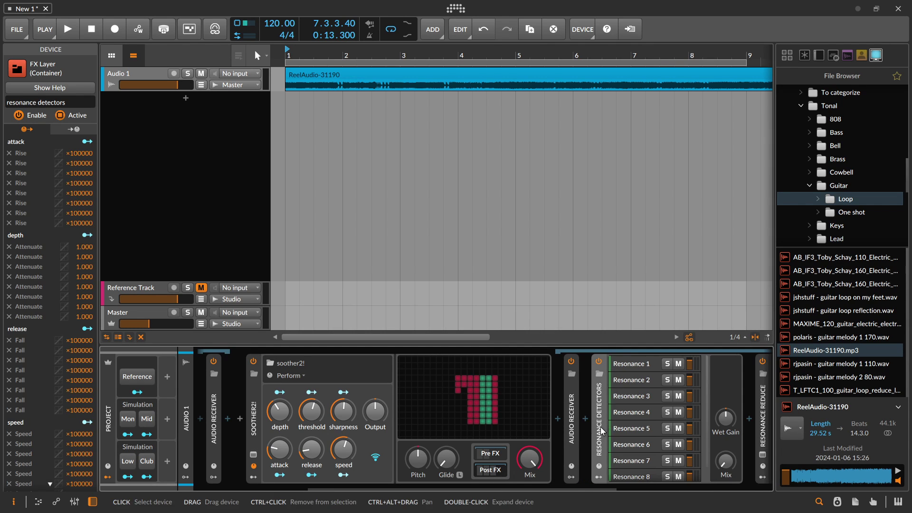
{"action": "left_click", "coordinate": [632, 366]}
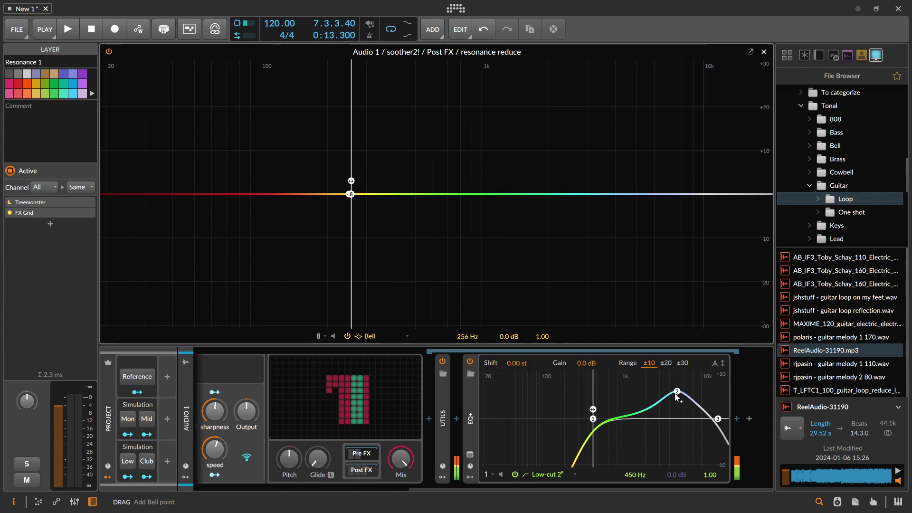
During playback, set band 2 of soother2!'s Pre FX EQ+ to about 1.27 kHz and +10.0 dB, then close the enlarged resonance reduce view
{"action": "key", "text": "space"}
{"action": "left_click_drag", "start_coordinate": [676, 394], "coordinate": [638, 325]}
{"action": "mouse_move", "coordinate": [637, 328]}
{"action": "left_mouse_down"}
{"action": "mouse_move", "coordinate": [651, 403]}
{"action": "mouse_move", "coordinate": [646, 470]}
{"action": "mouse_move", "coordinate": [628, 334]}
{"action": "left_mouse_up"}
{"action": "key", "text": "space"}
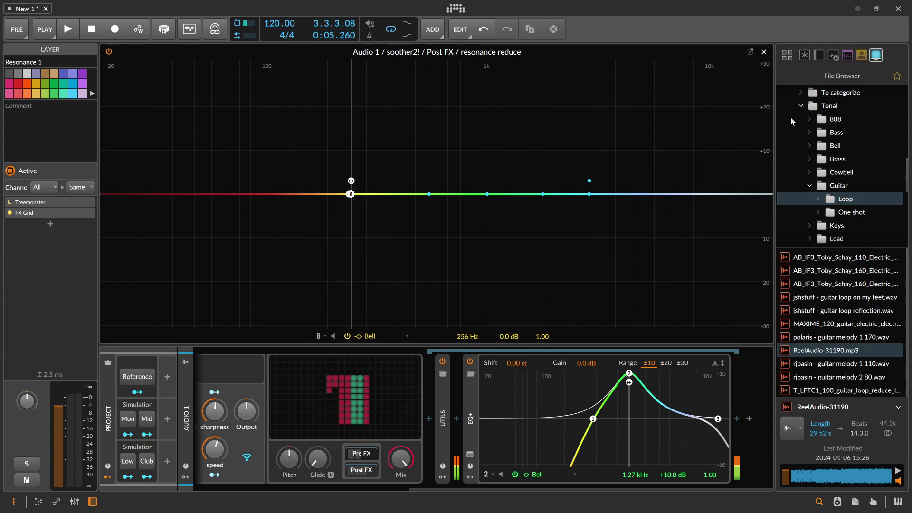
{"action": "left_click", "coordinate": [764, 52]}
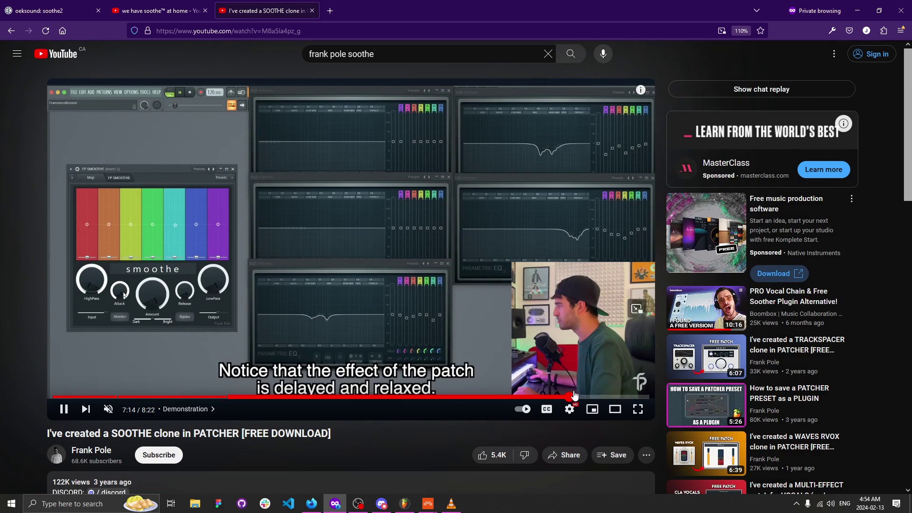
Switch to YouTube in the web browser and jump to the Demonstration part of the SOOTHE clone in PATCHER video
{"action": "left_click", "coordinate": [572, 395]}
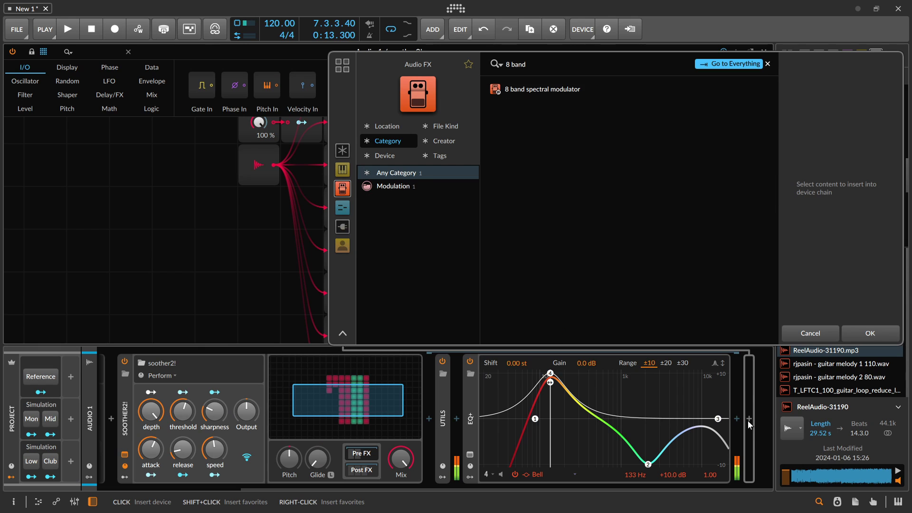
Switch back to Bitwig Studio, insert the 8 band spectral modulator preset after soother2!, and select soother2! in the device chain
{"action": "left_click", "coordinate": [563, 88]}
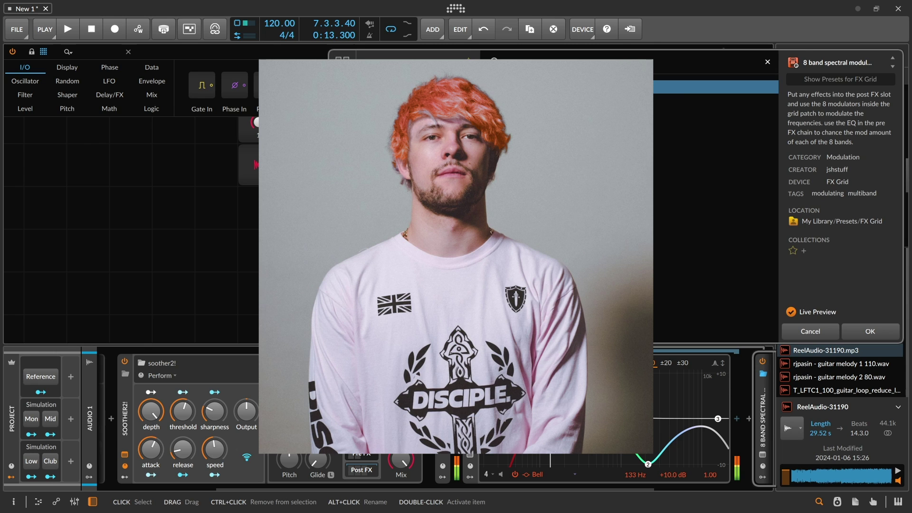
{"action": "double_click", "coordinate": [553, 90]}
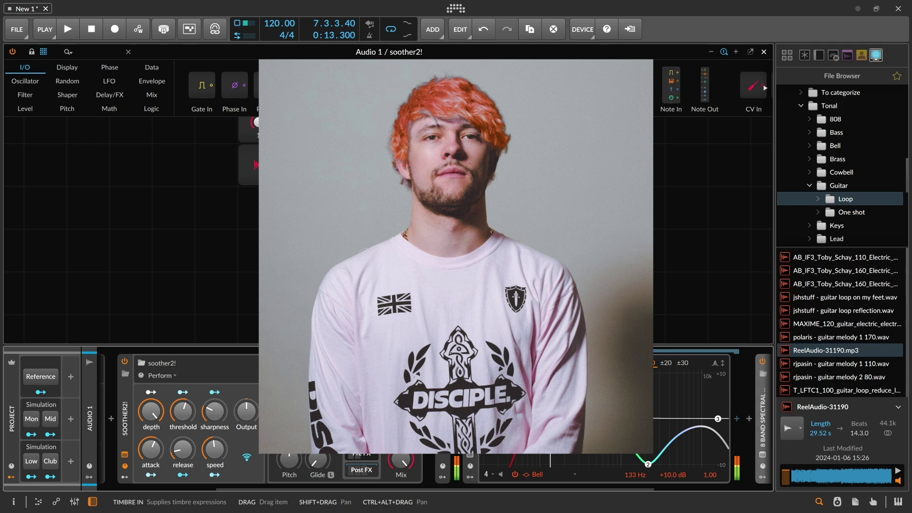
{"action": "scroll", "coordinate": [456, 418], "scroll_direction": "right", "scroll_amount": 3}
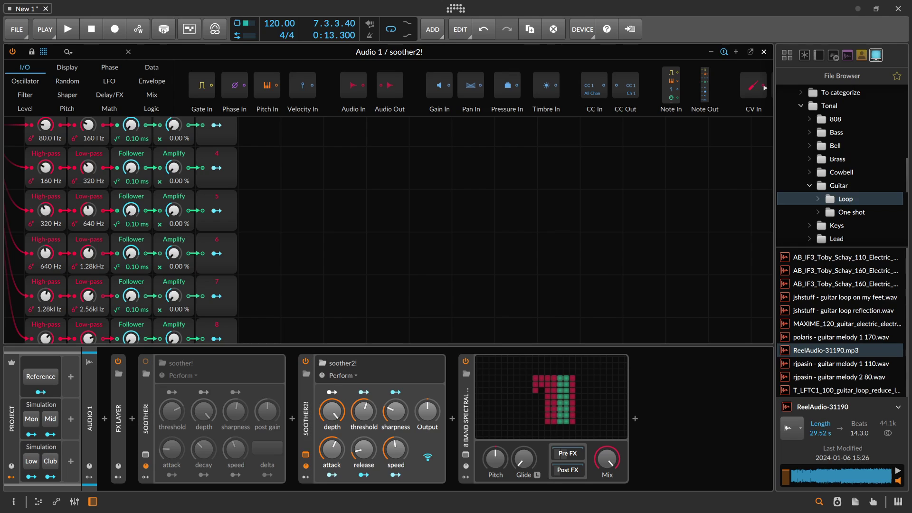
{"action": "left_click", "coordinate": [307, 419]}
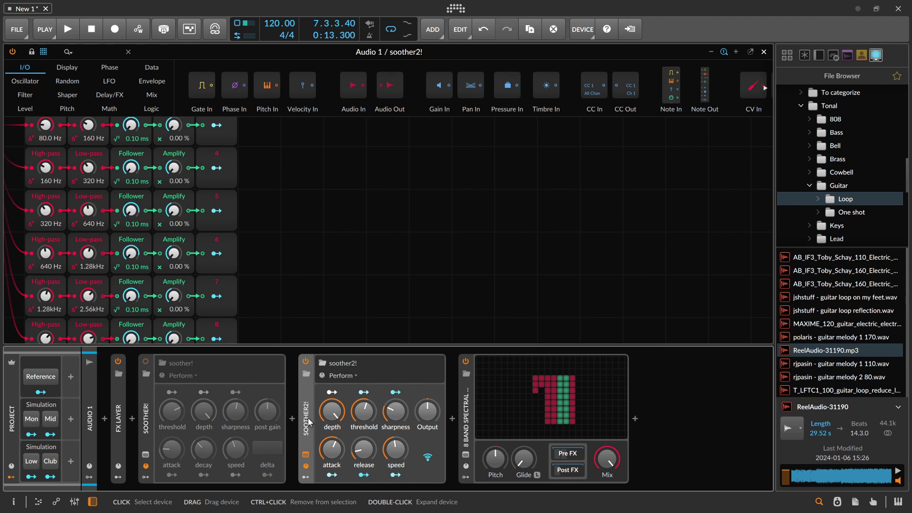